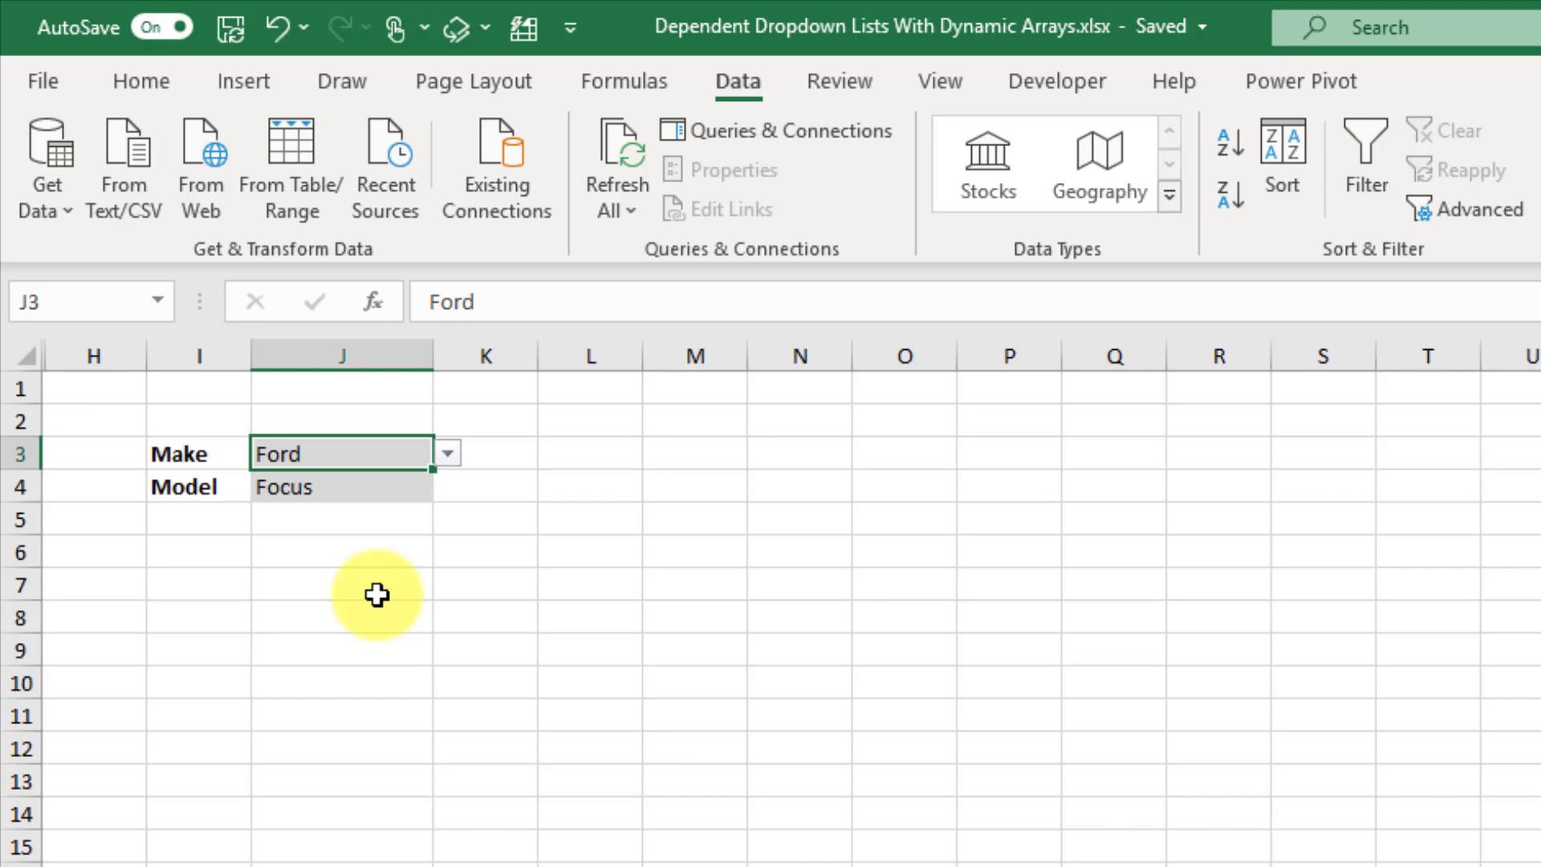
Examine the Make and Model cells J3 and J4 and the list of models offered for Ford
click(383, 452)
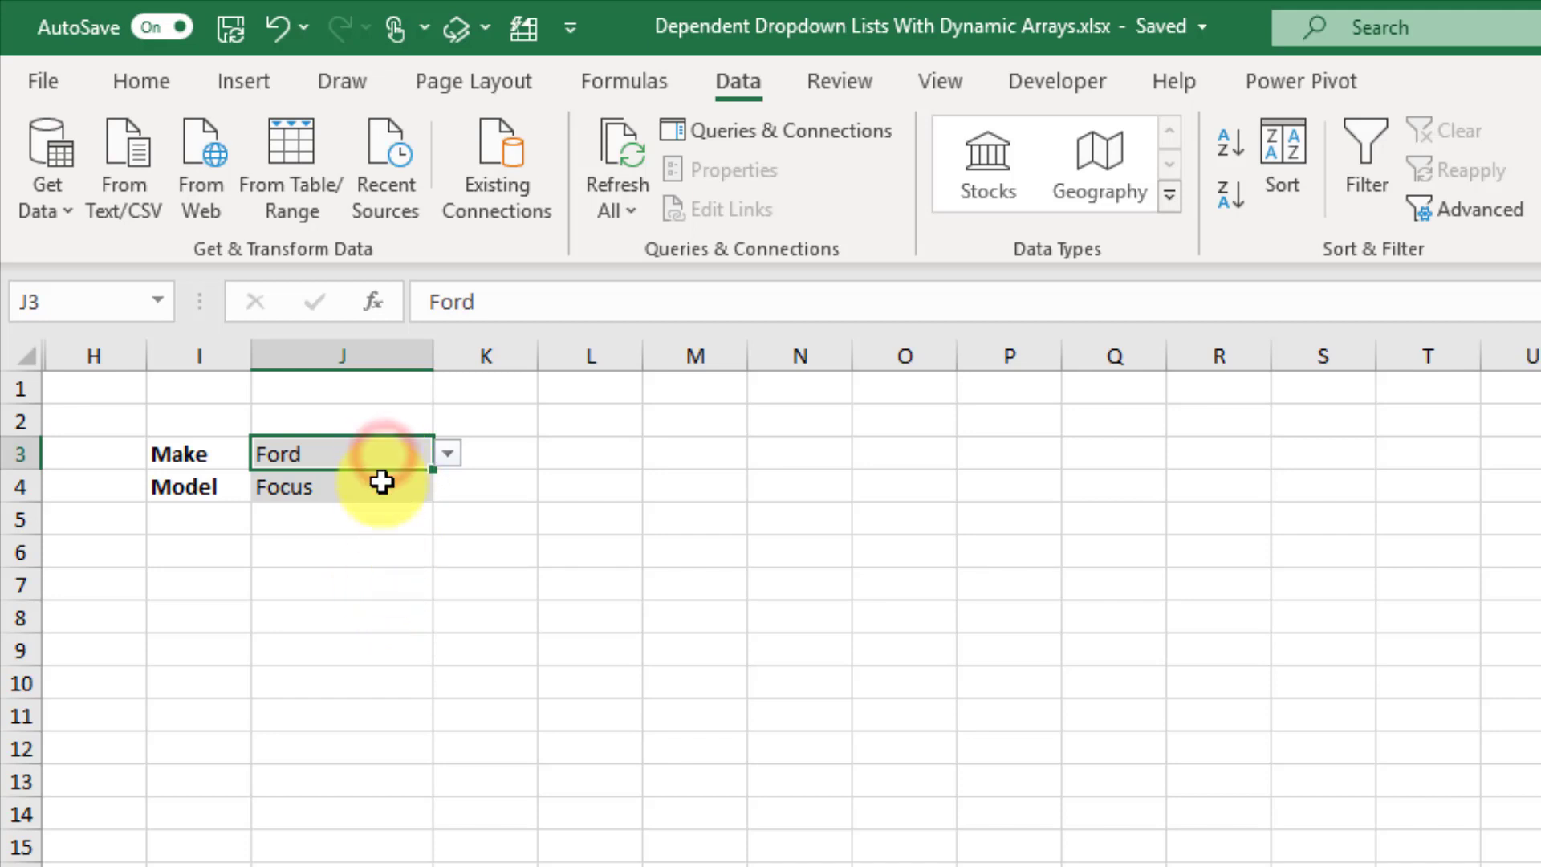
click(383, 484)
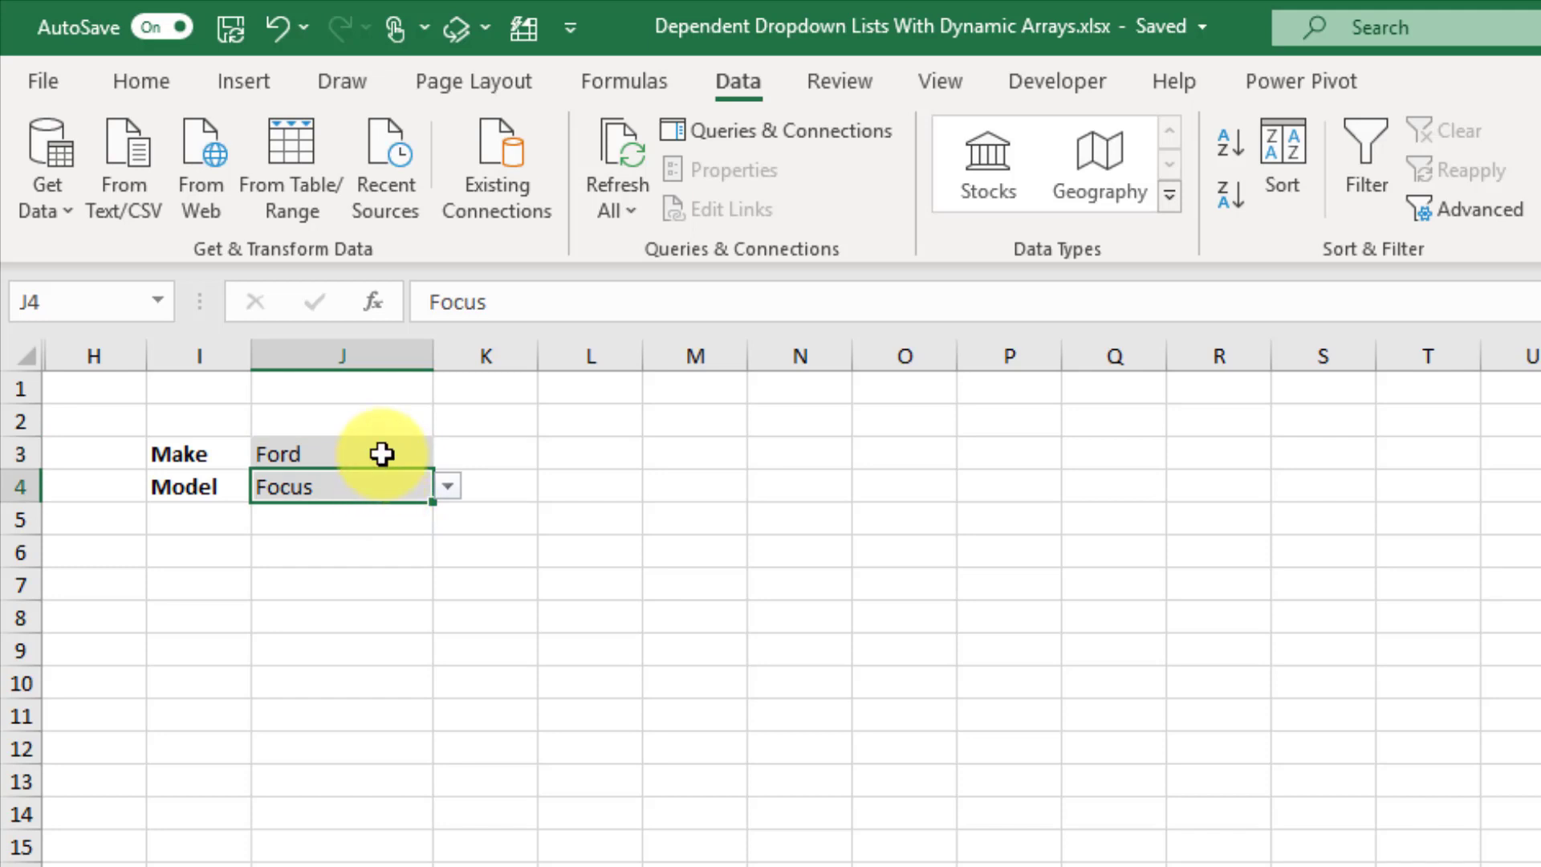
click(382, 454)
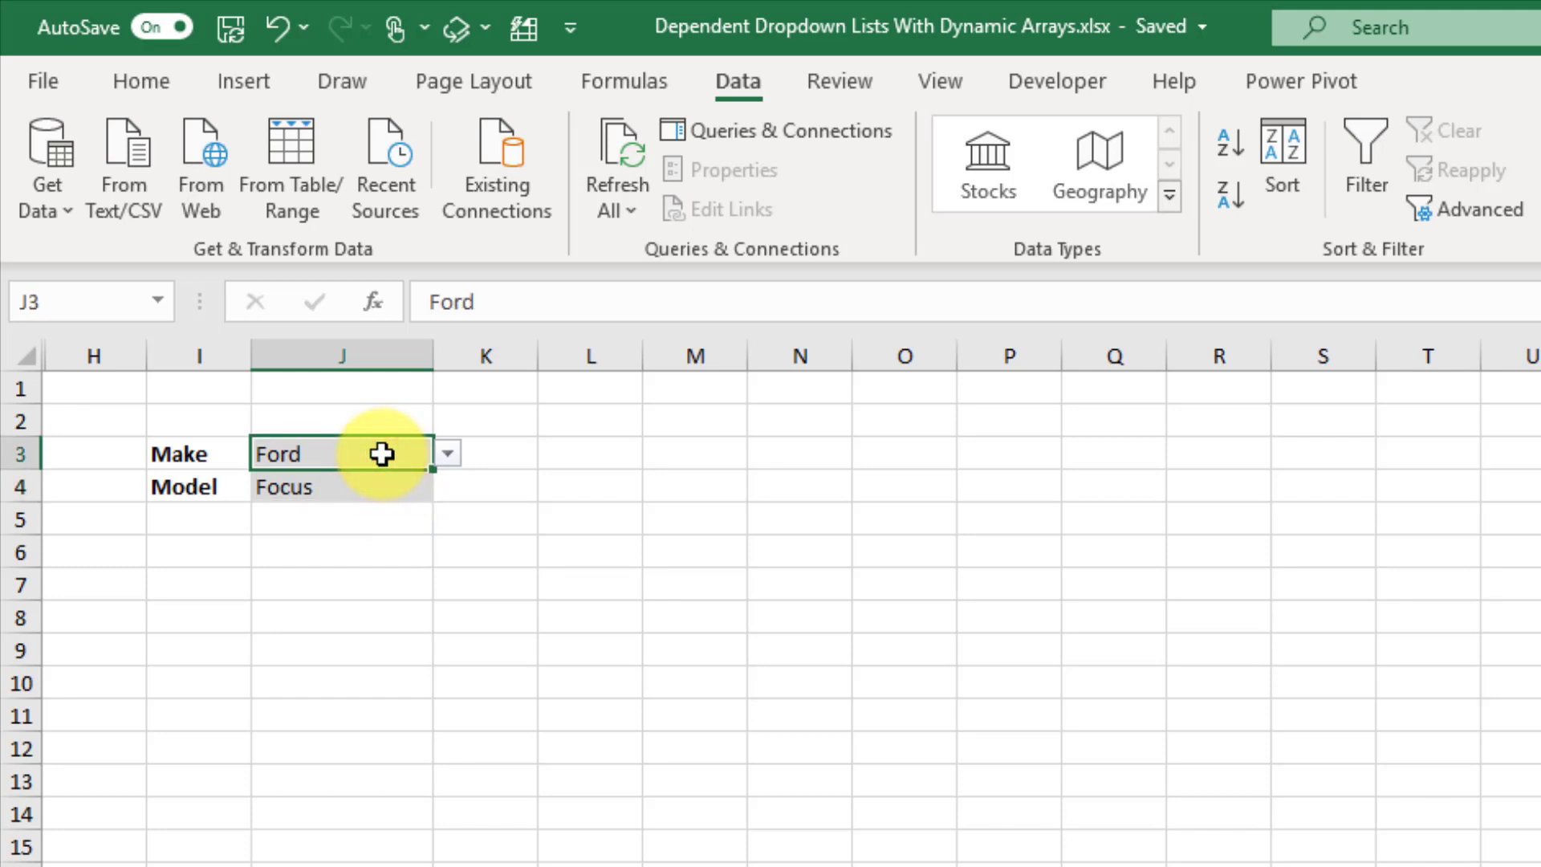
click(374, 487)
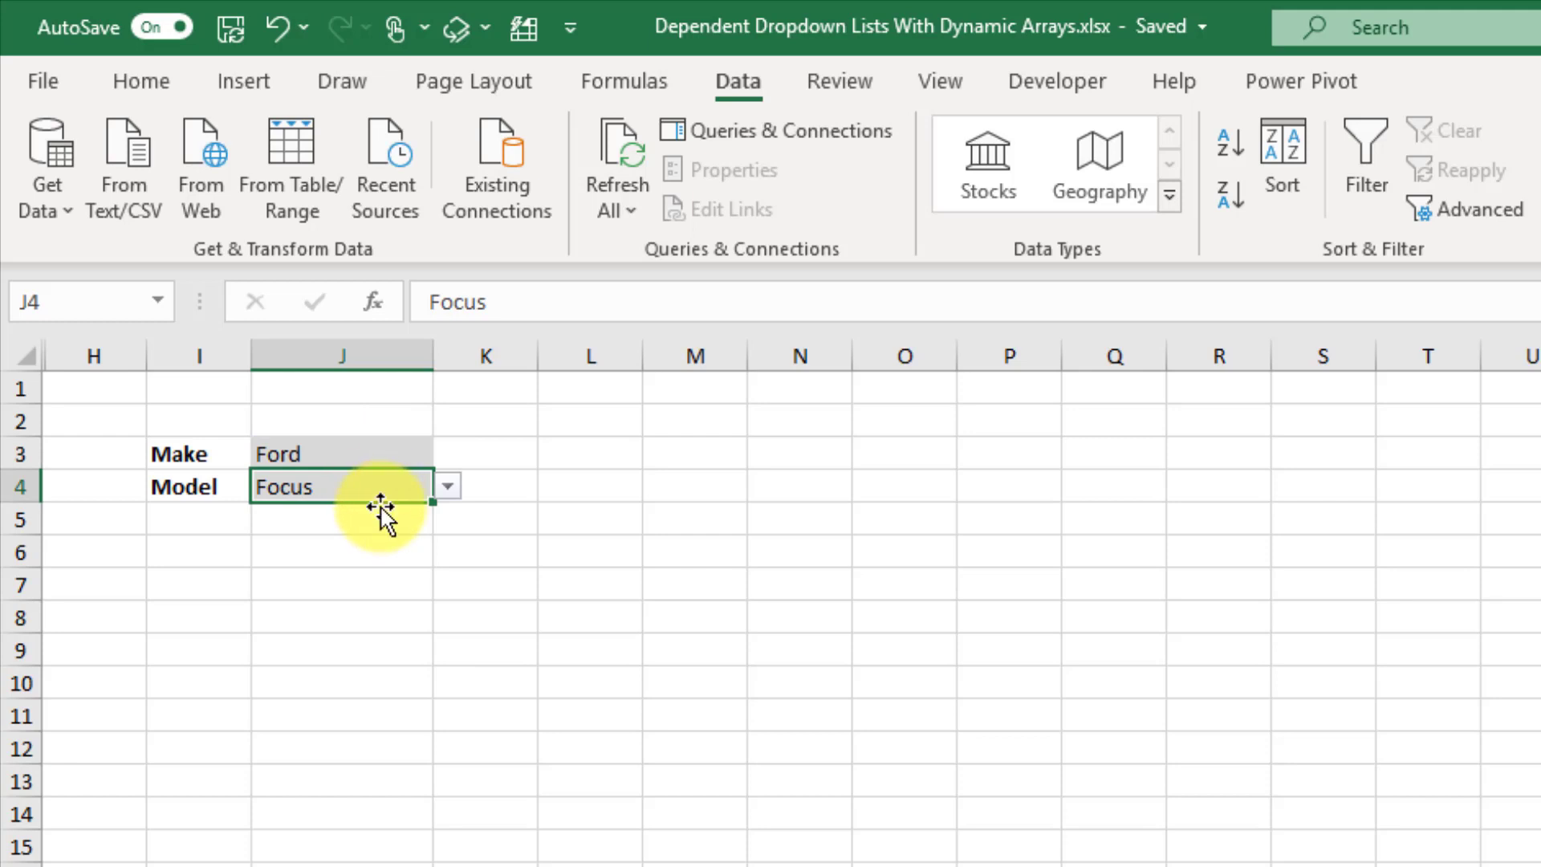
click(447, 486)
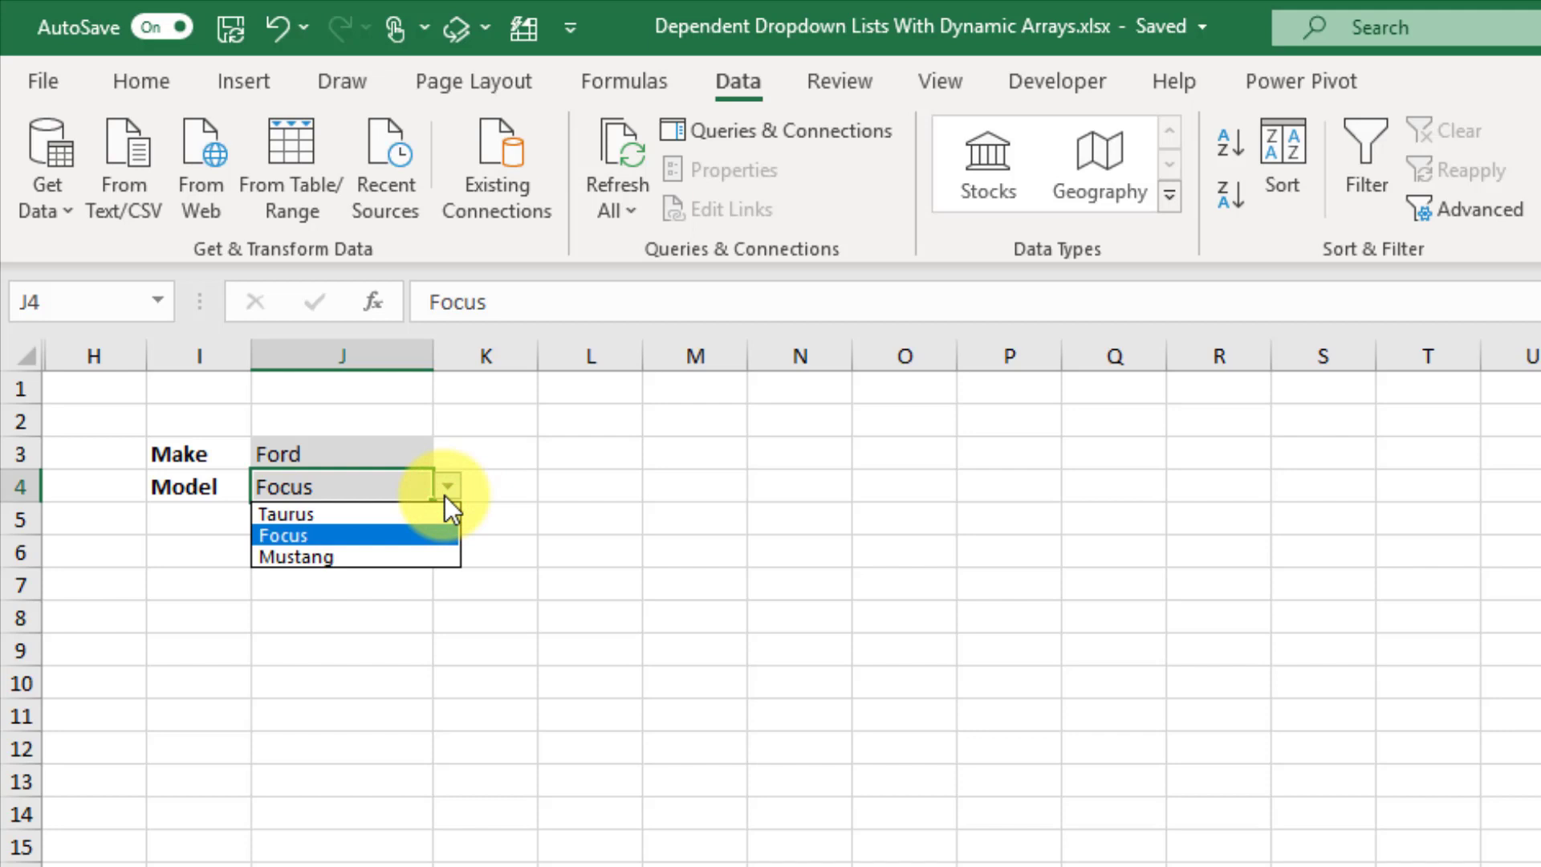
click(406, 485)
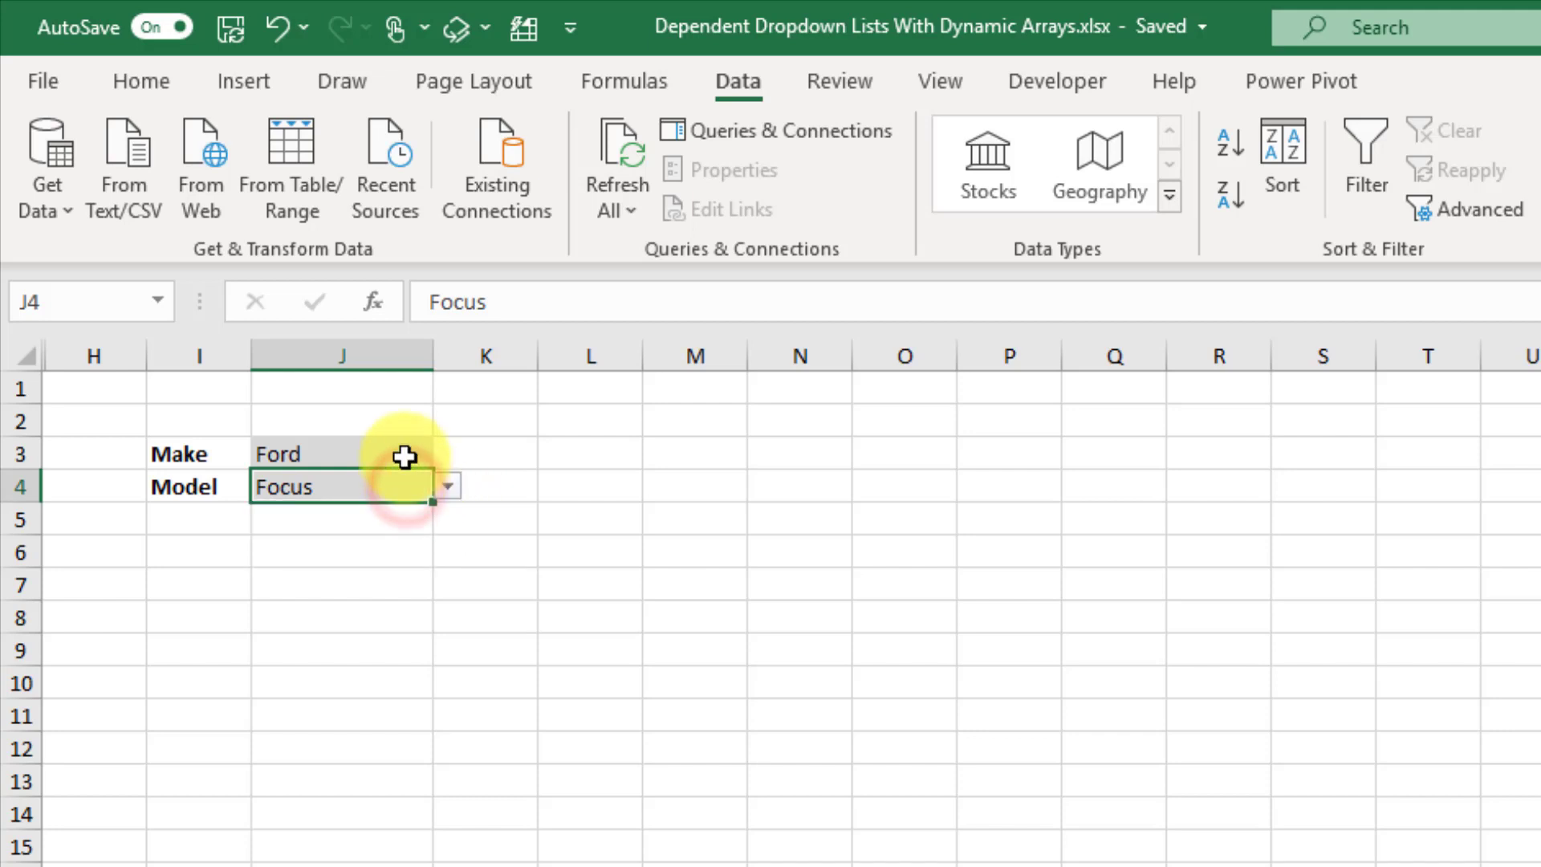
Choose Mustang as the model in J4 for the Ford make
click(404, 455)
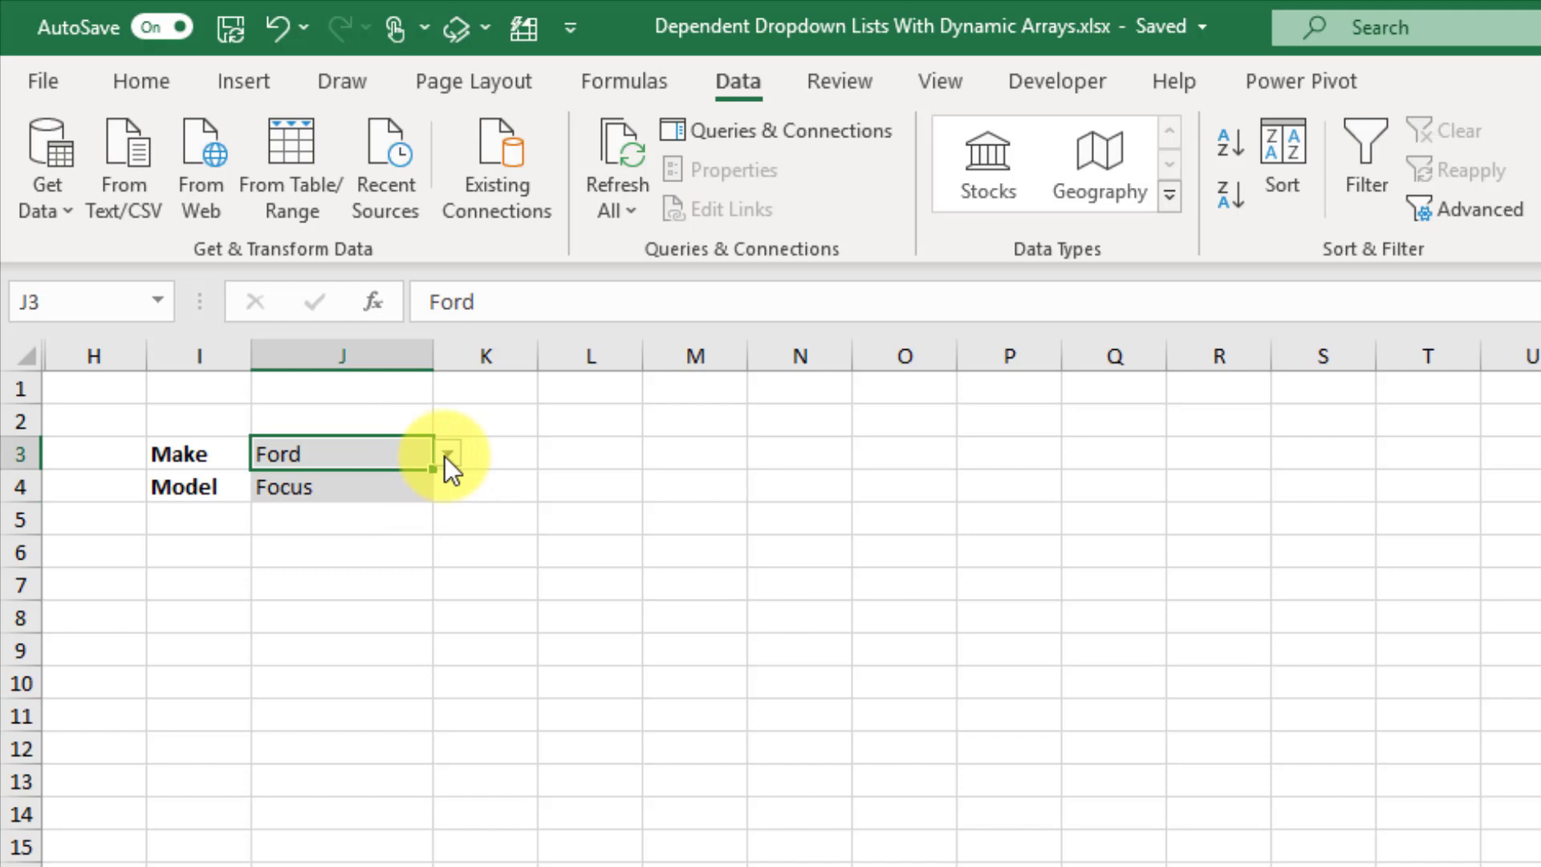
click(413, 485)
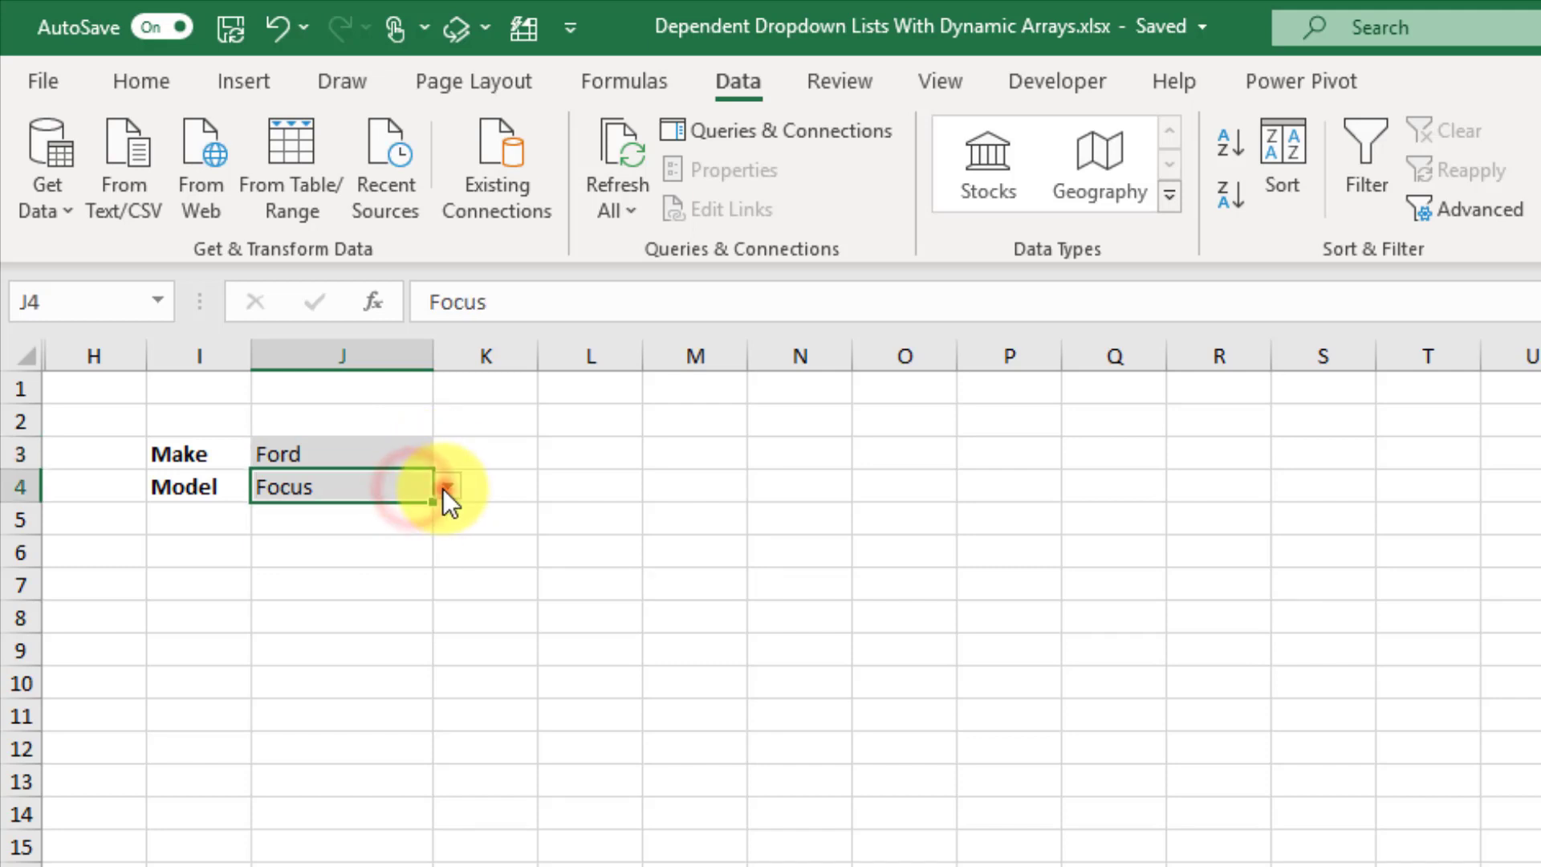
click(445, 487)
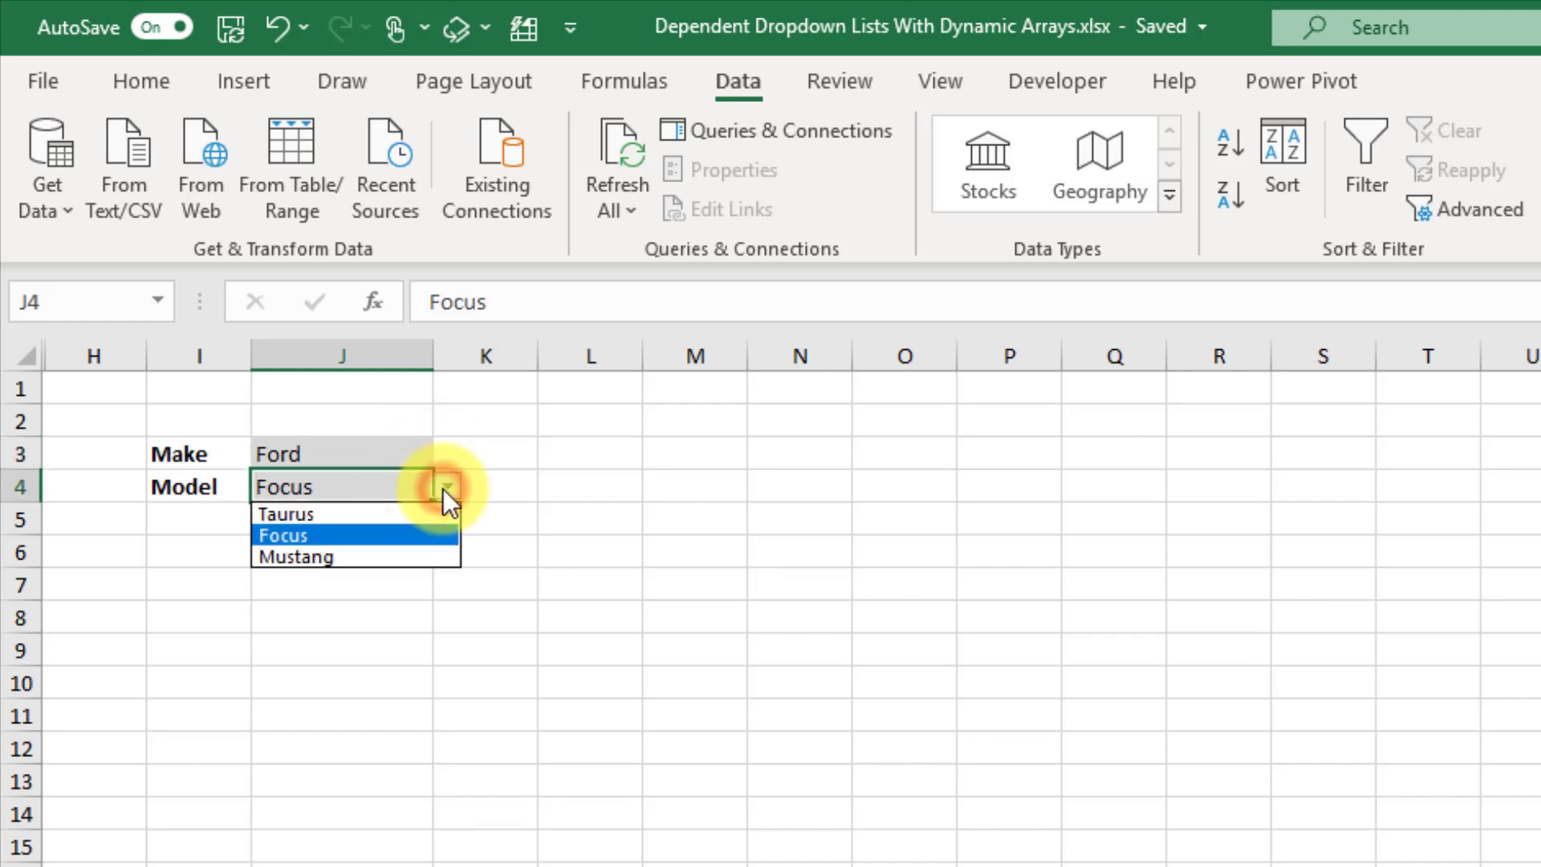
click(395, 546)
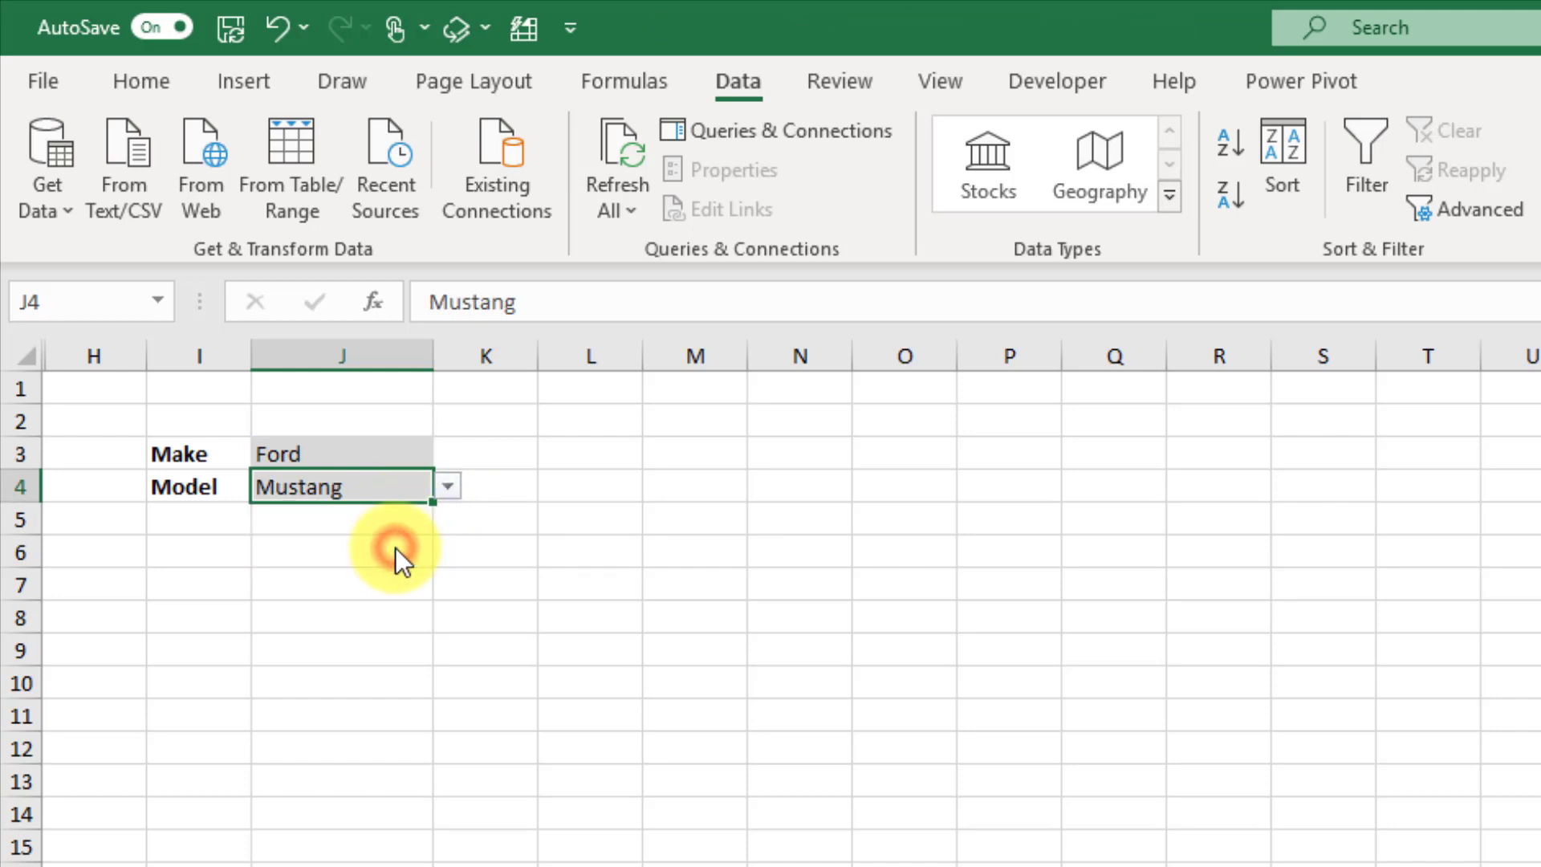
Set the make in J3 to Mazda and the model in J4 to Mazda3
click(402, 457)
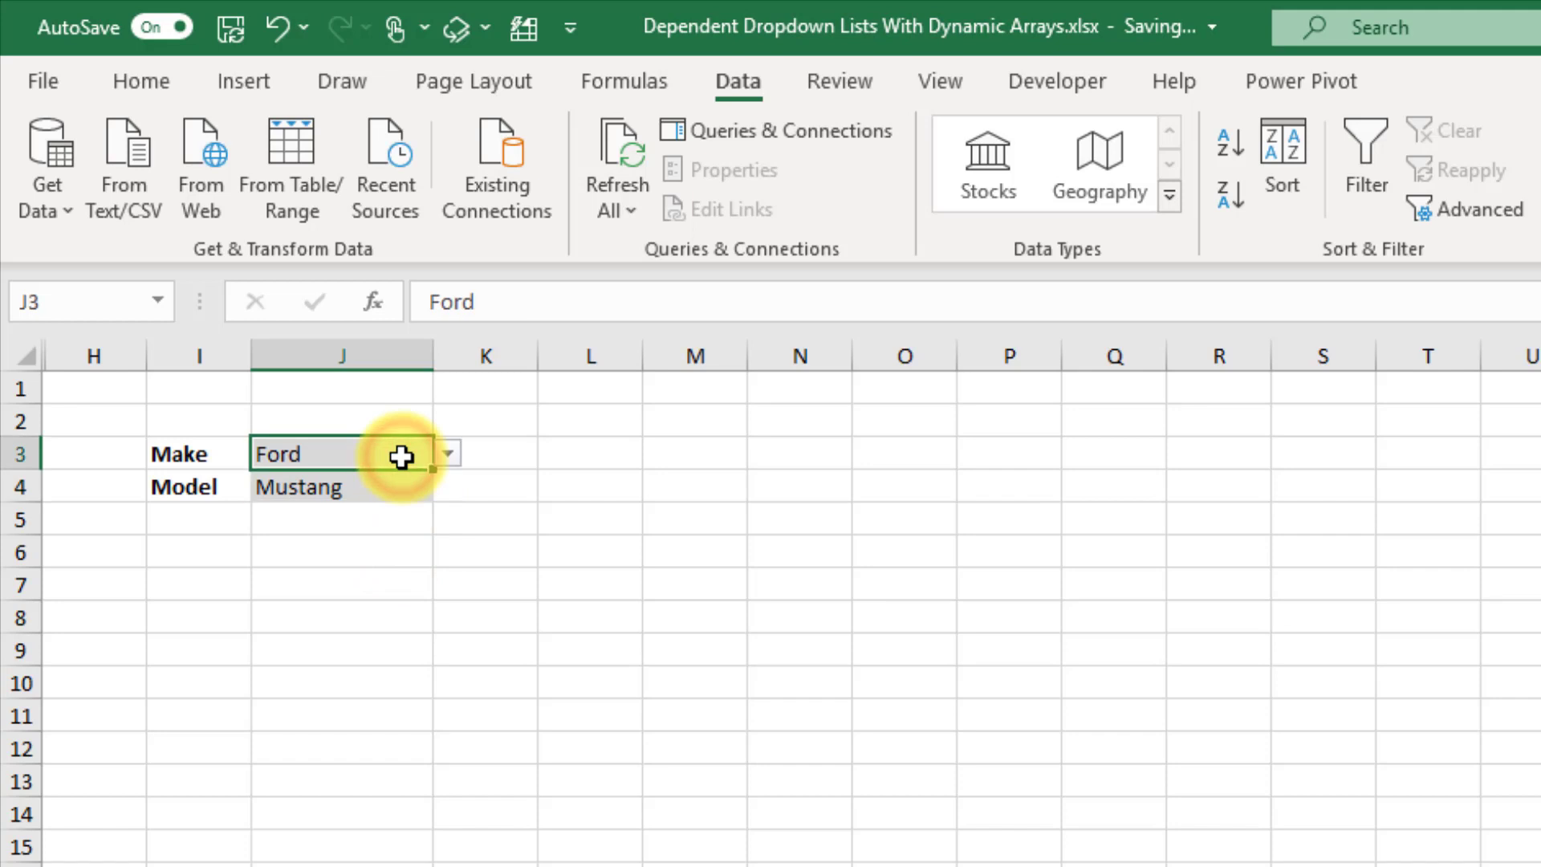
click(442, 455)
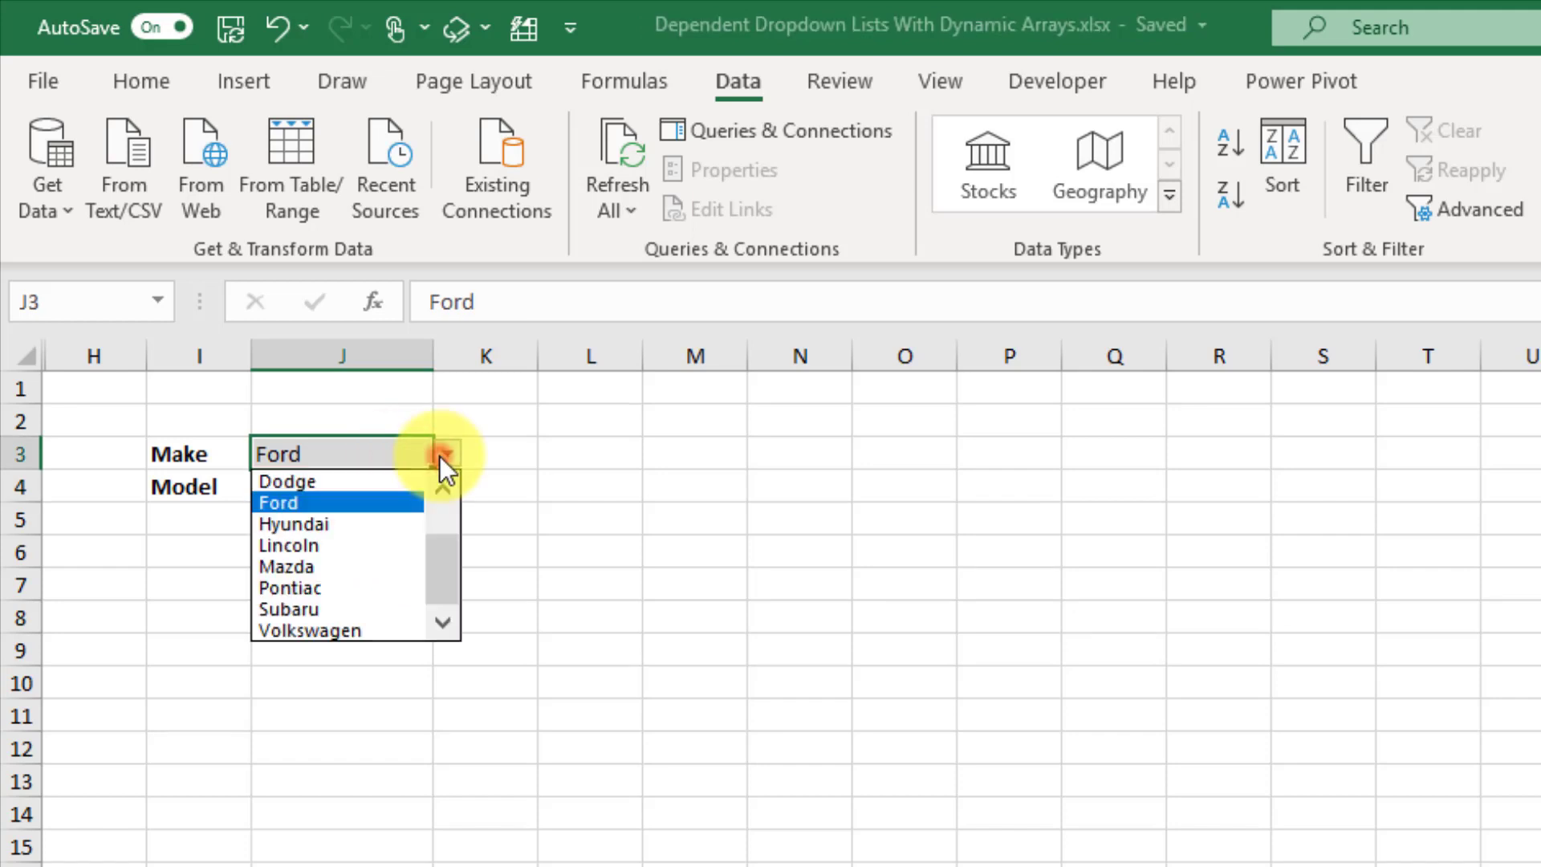
click(380, 566)
click(398, 489)
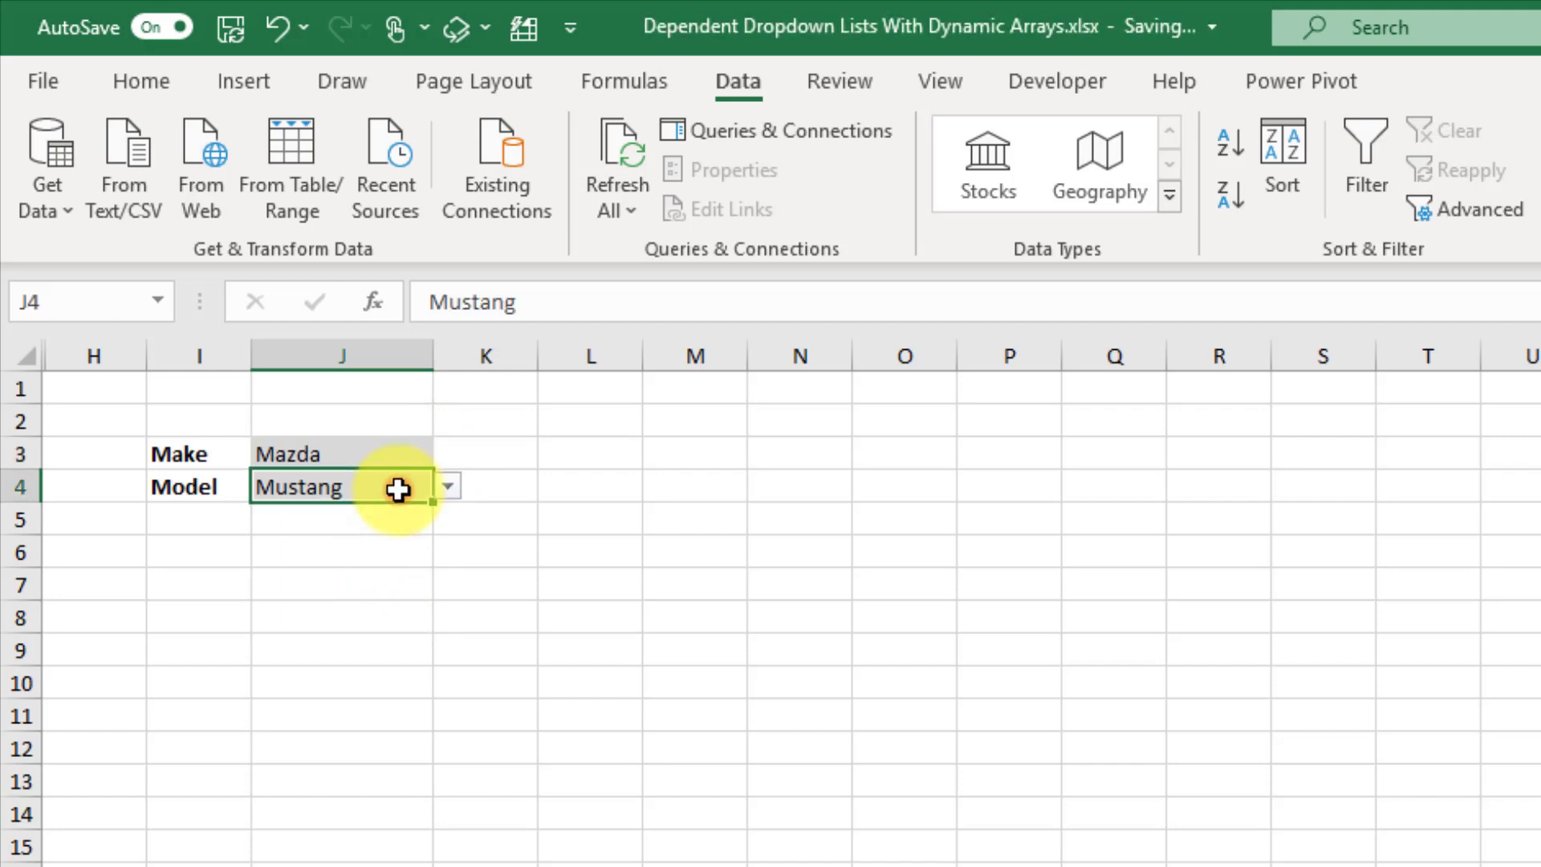
click(446, 485)
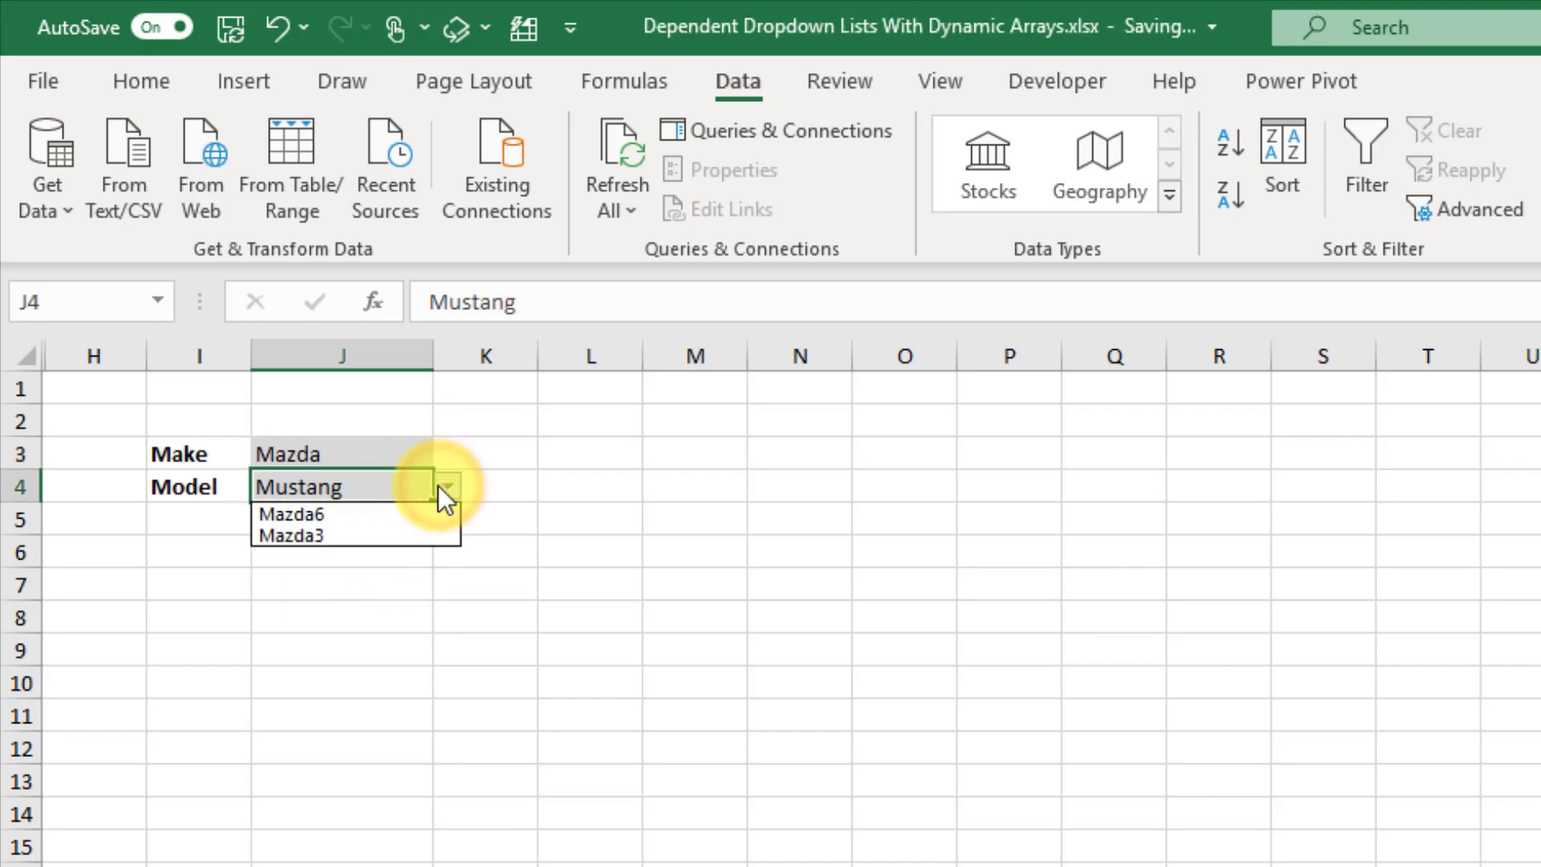
click(382, 534)
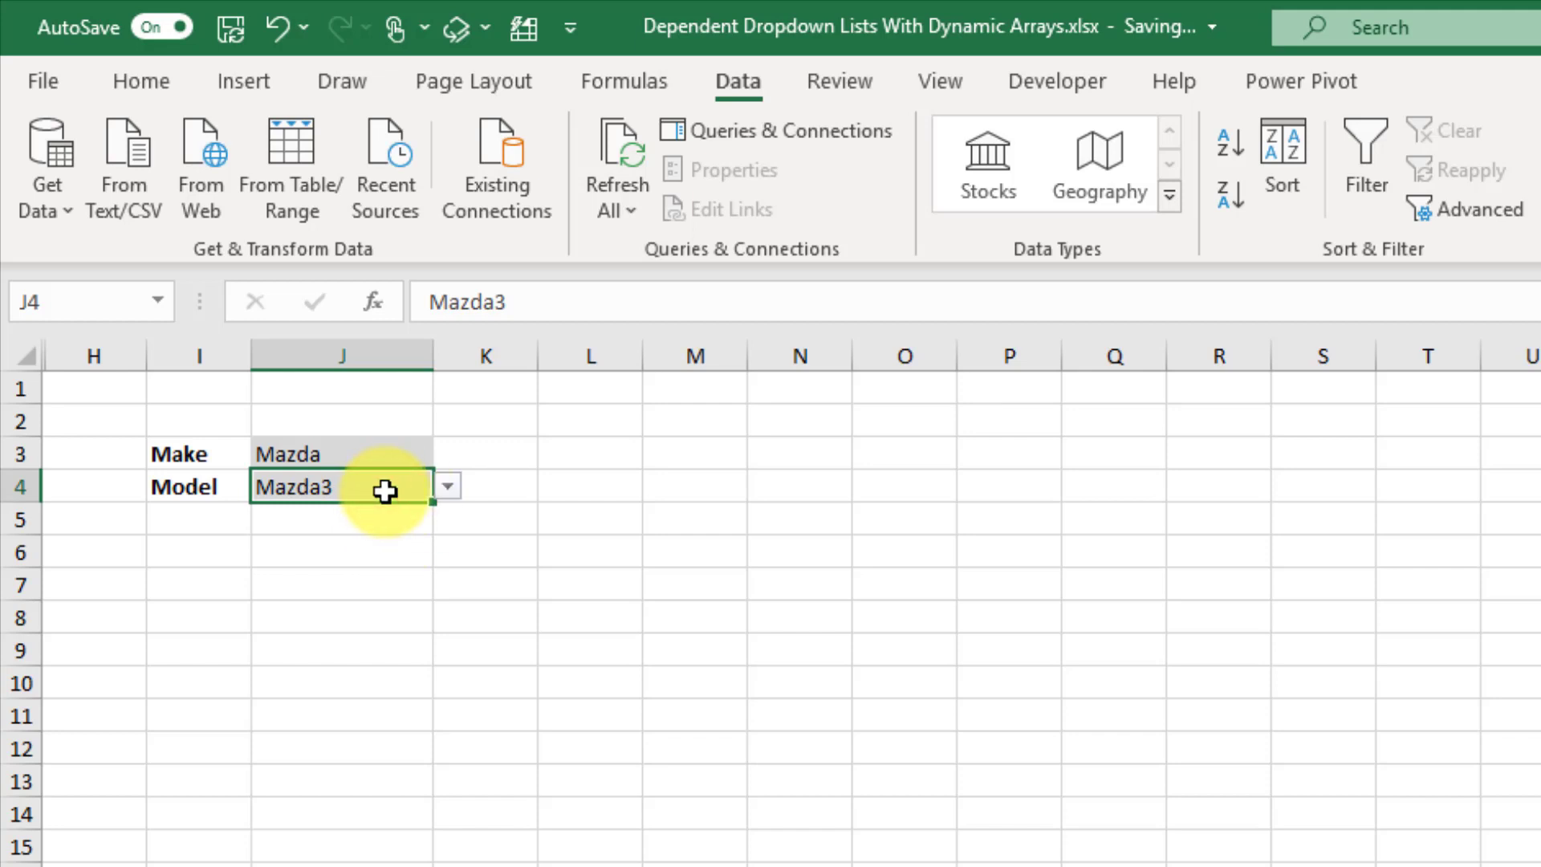
click(366, 453)
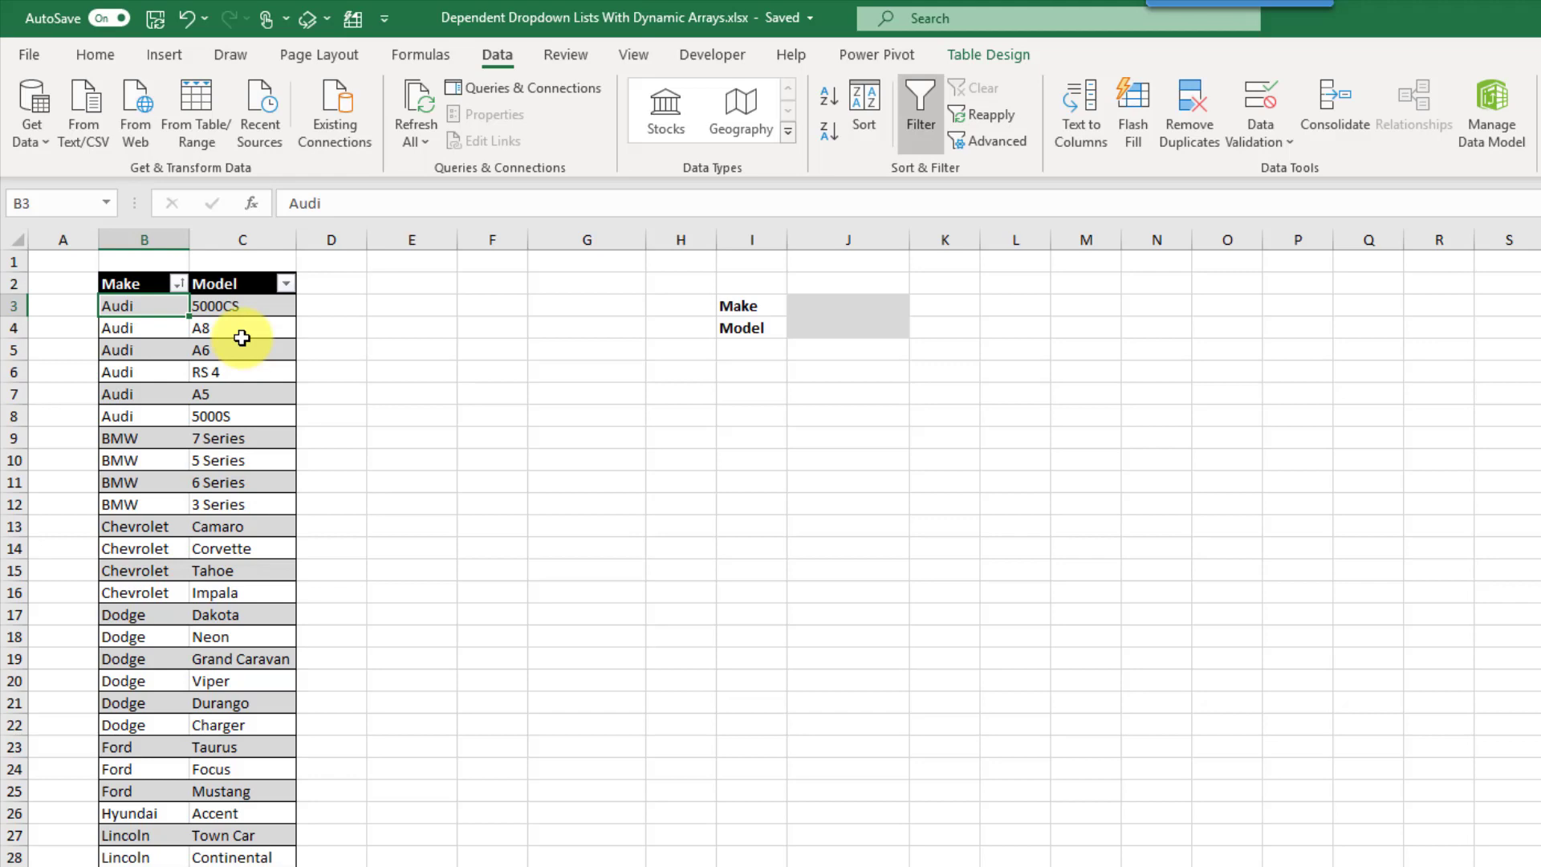
Examine the Make and Model columns of the source table, including which models belong to BMW and Chevrolet
click(159, 239)
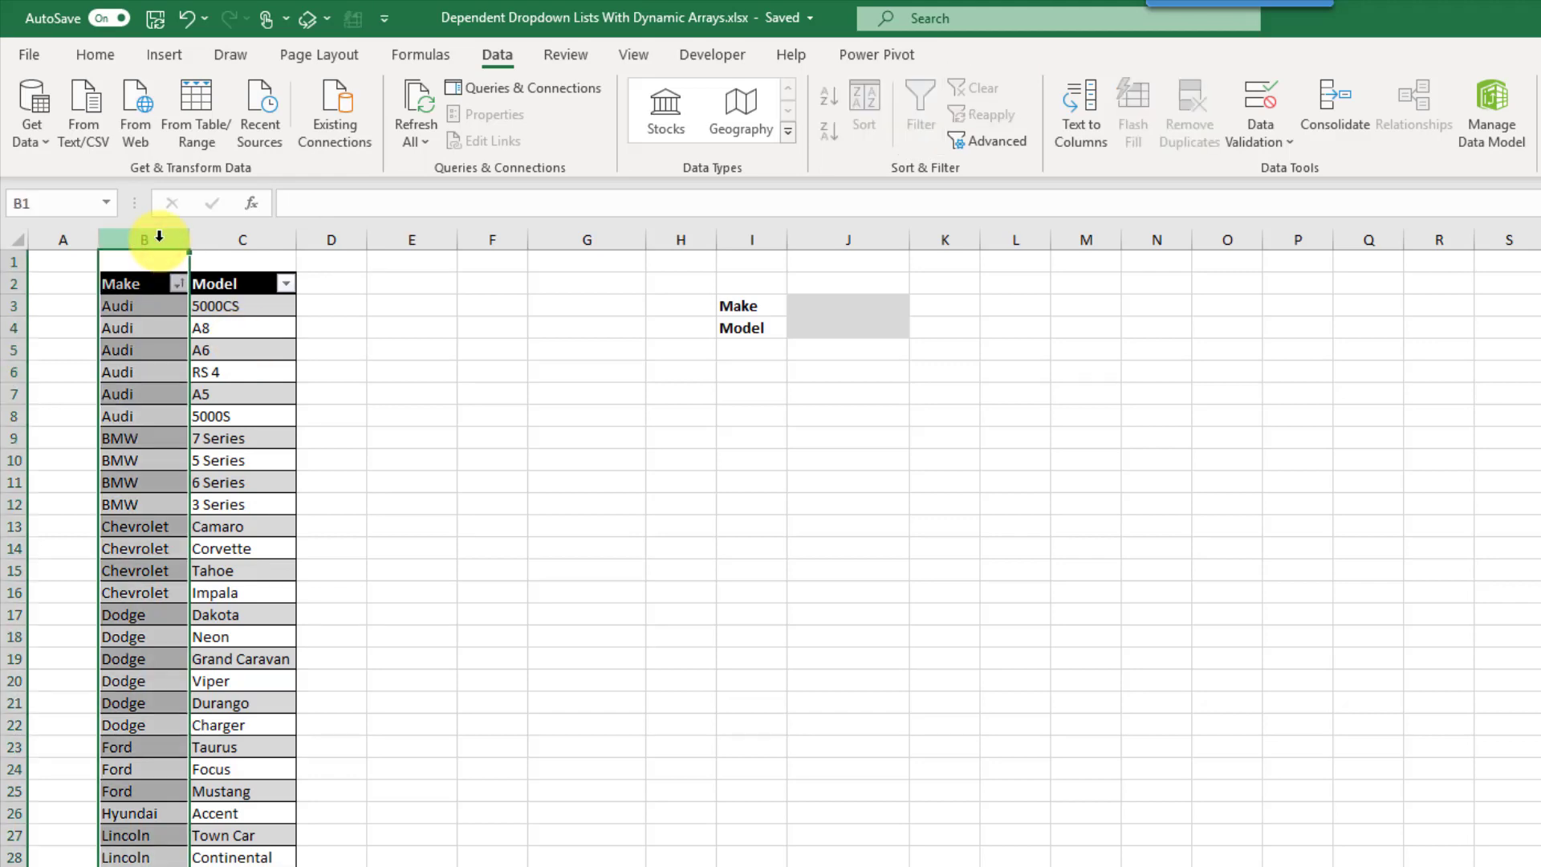
click(233, 237)
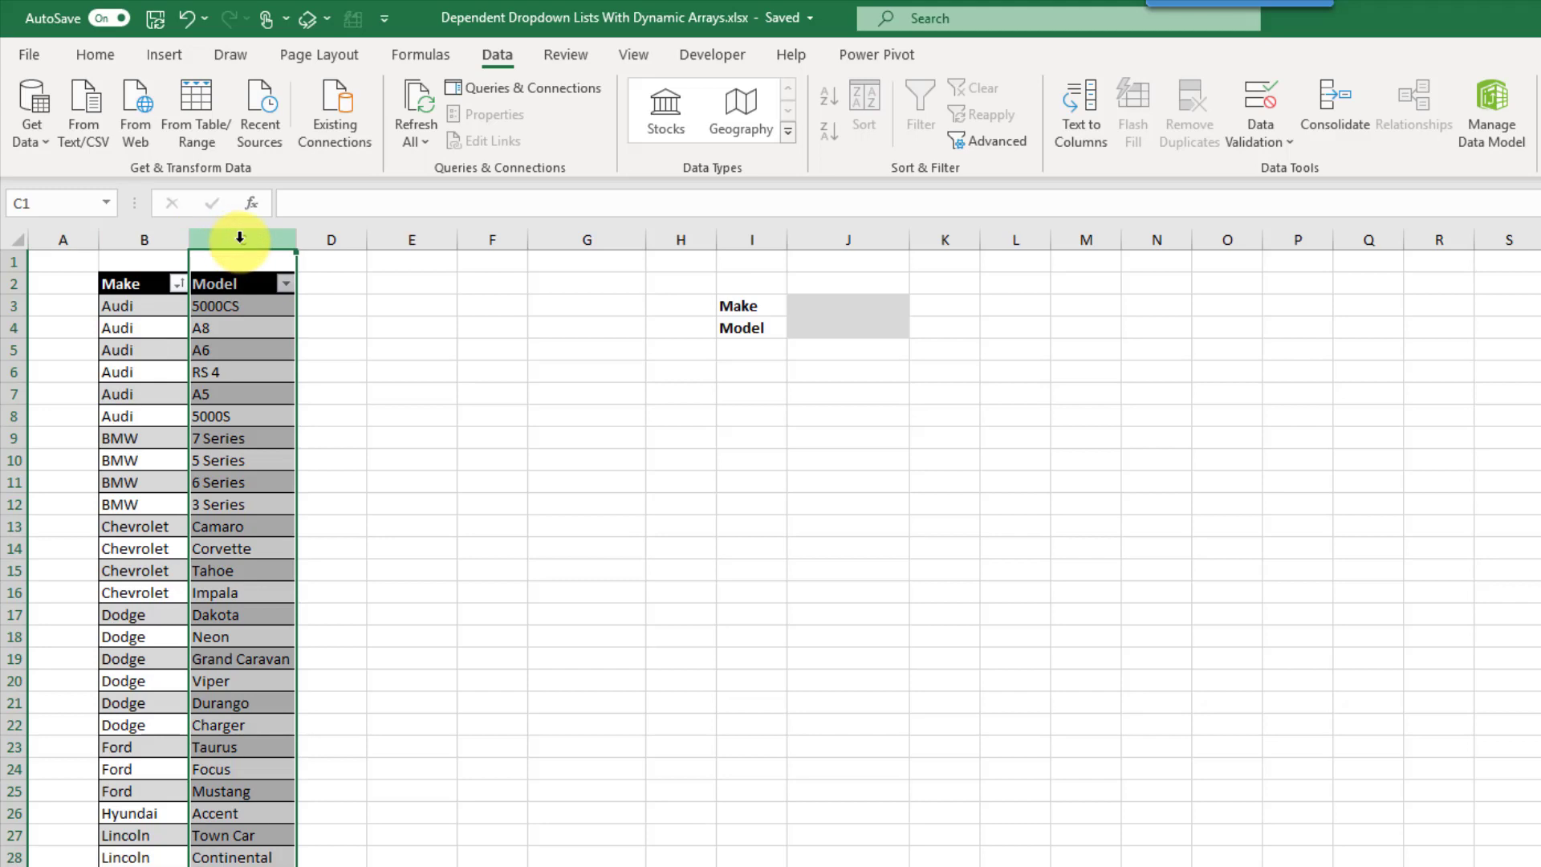
drag(248, 437, 138, 437)
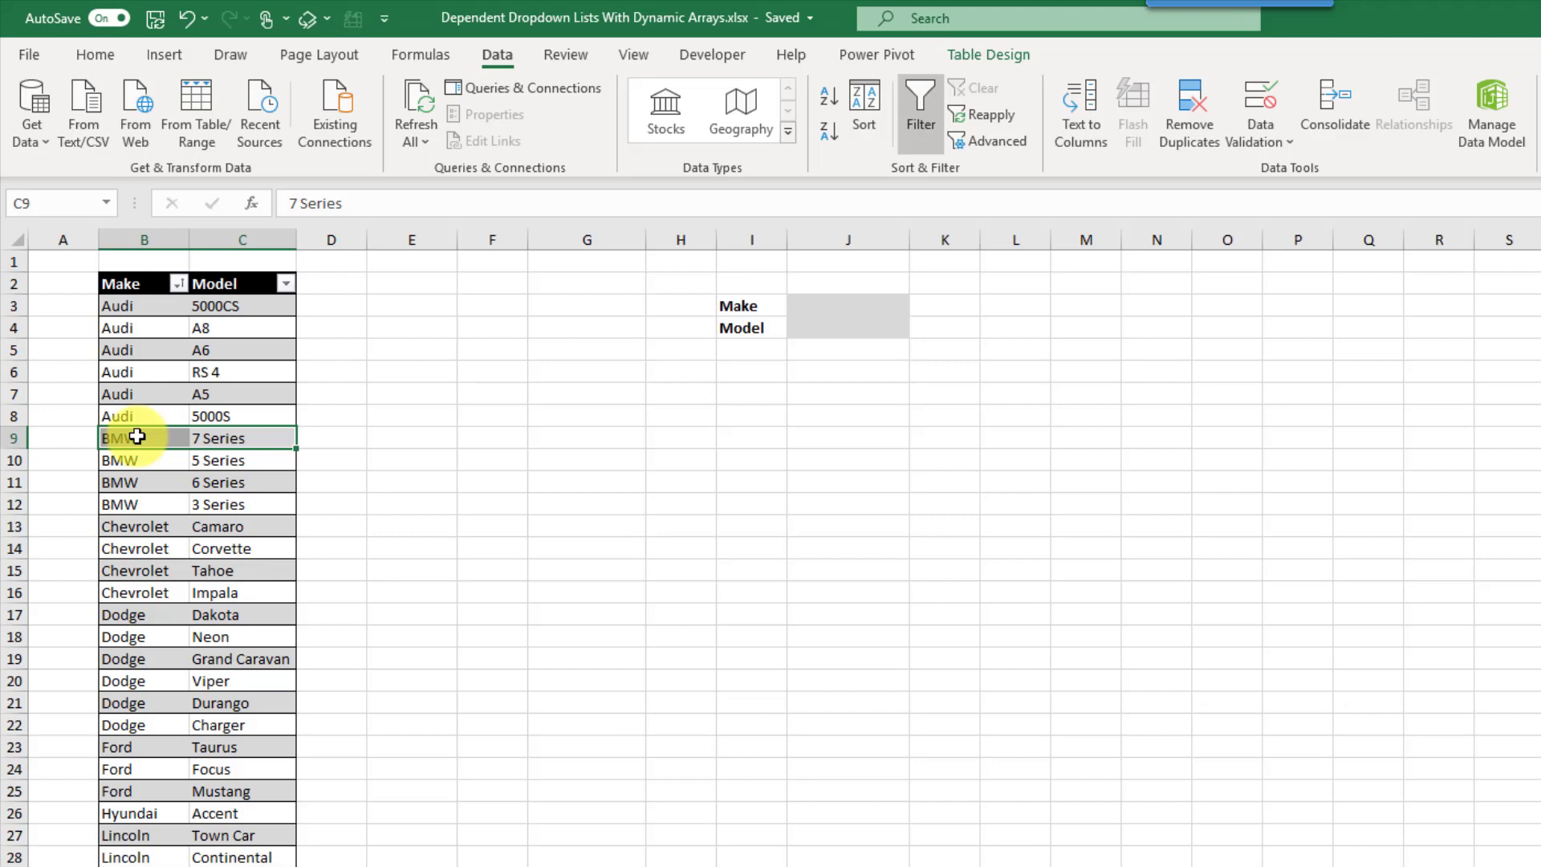
click(264, 438)
drag(264, 438, 263, 500)
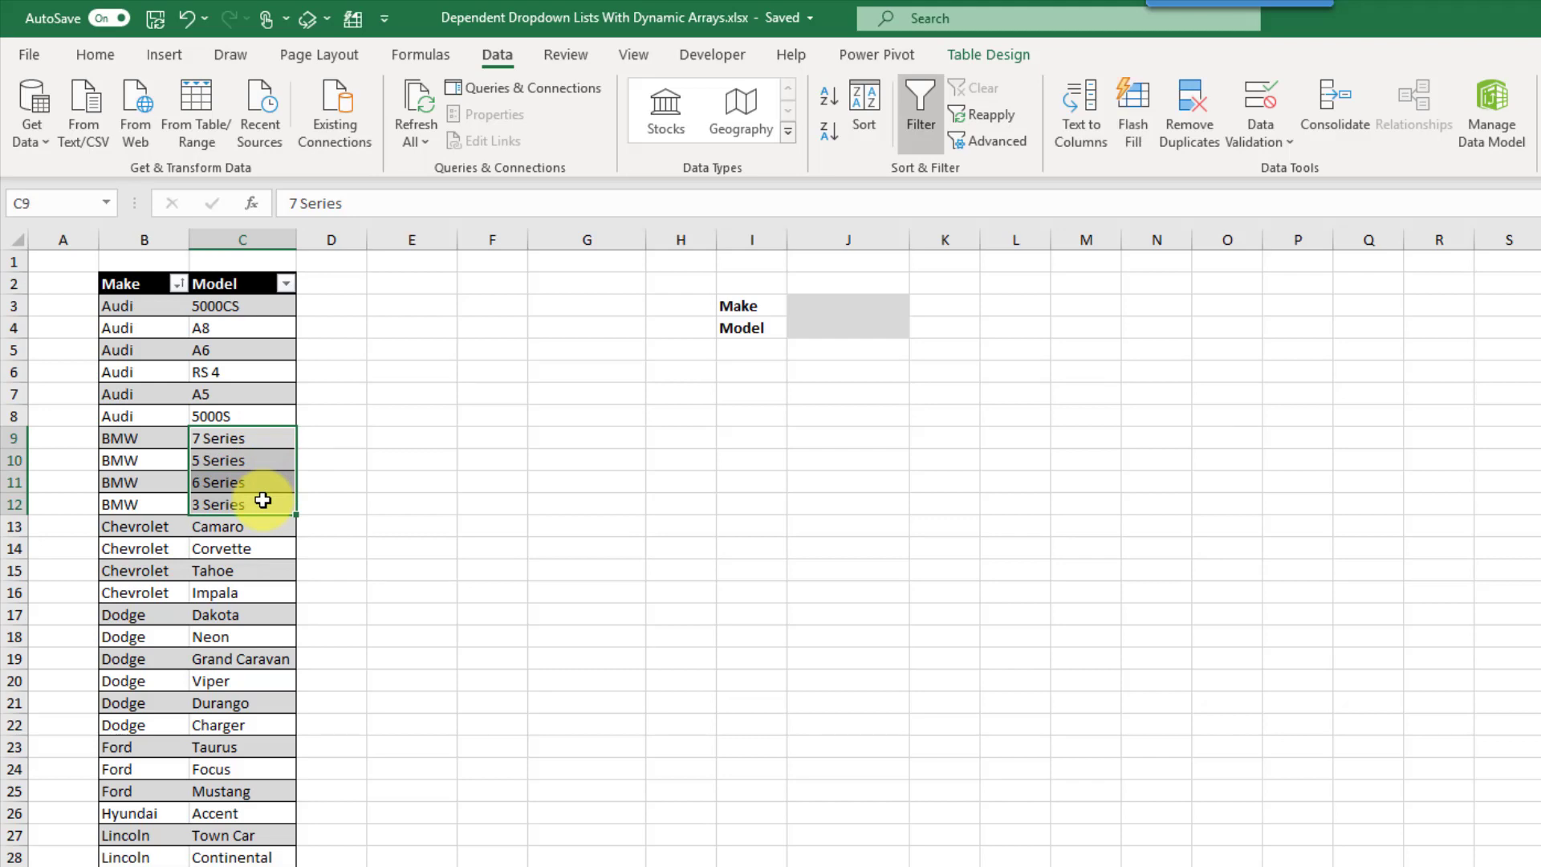
drag(170, 438, 176, 589)
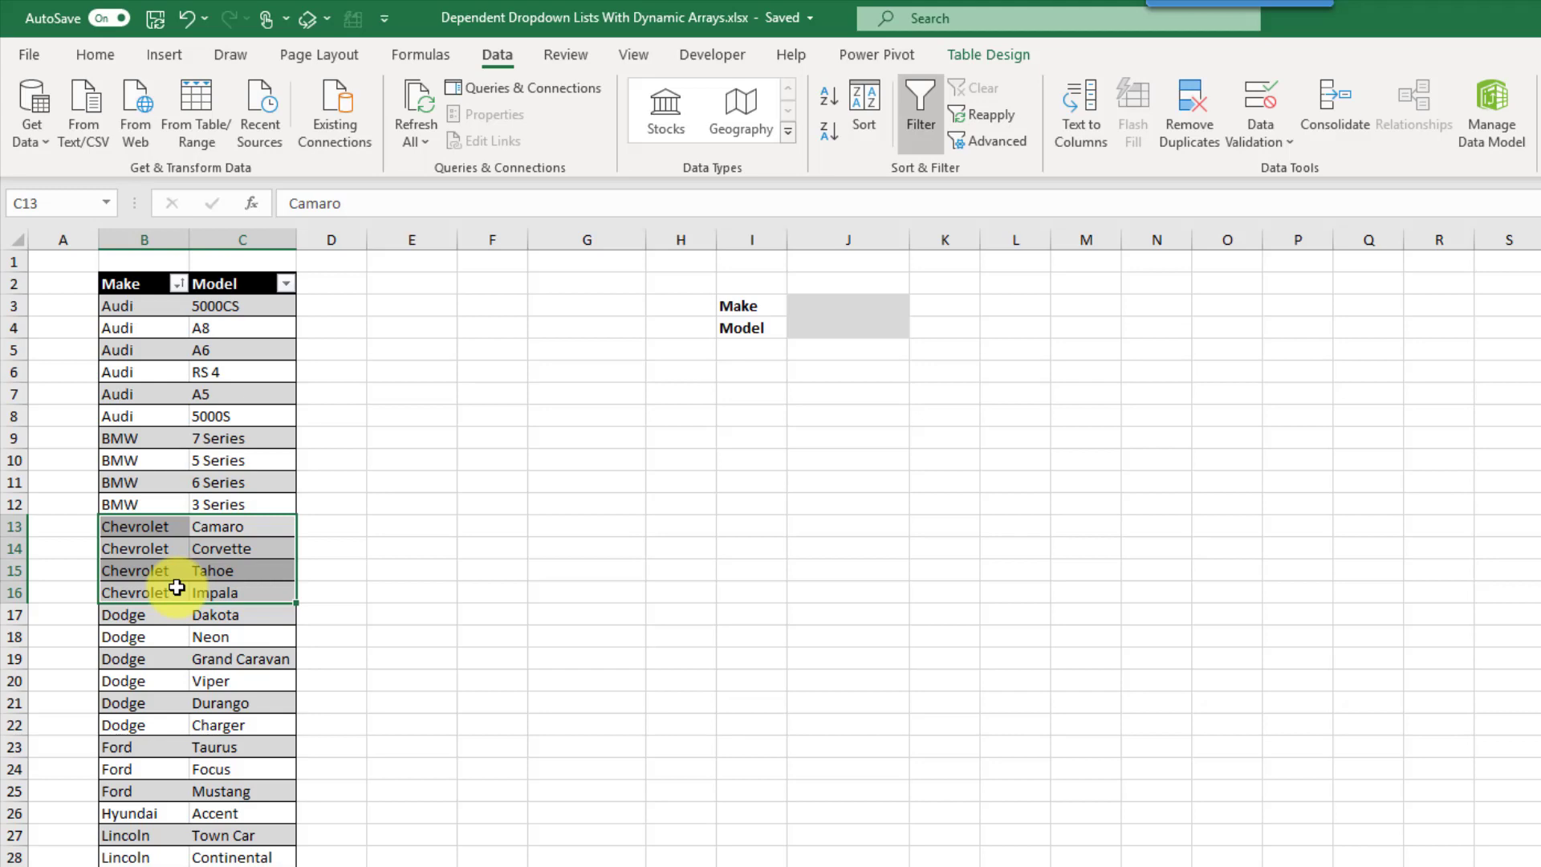
Enter the formula =UNIQUE(CarList[Make]) in E3 to list each make once
click(407, 303)
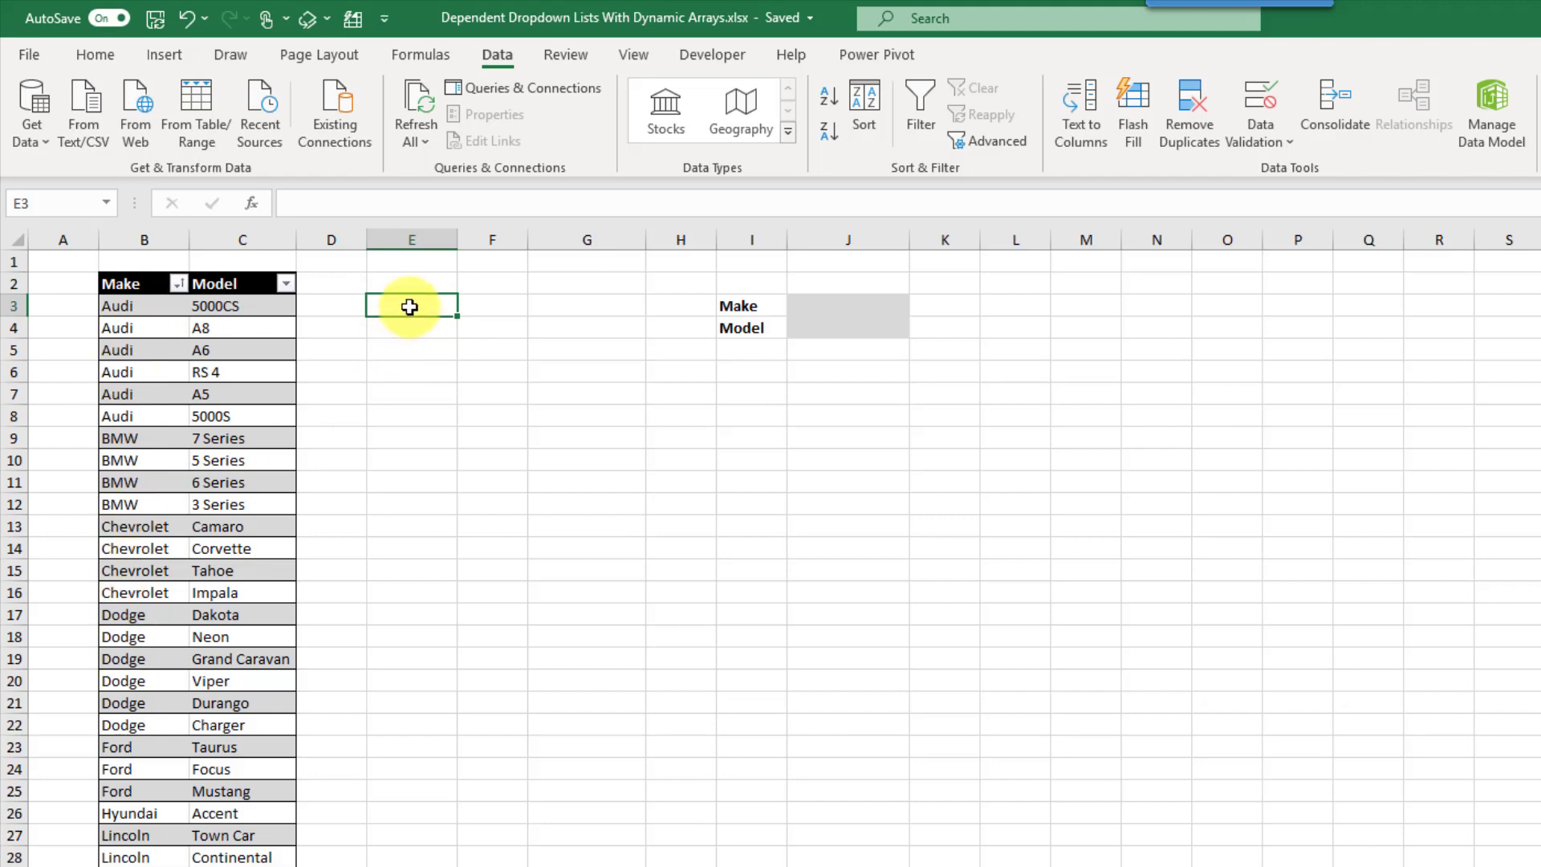
text(=)
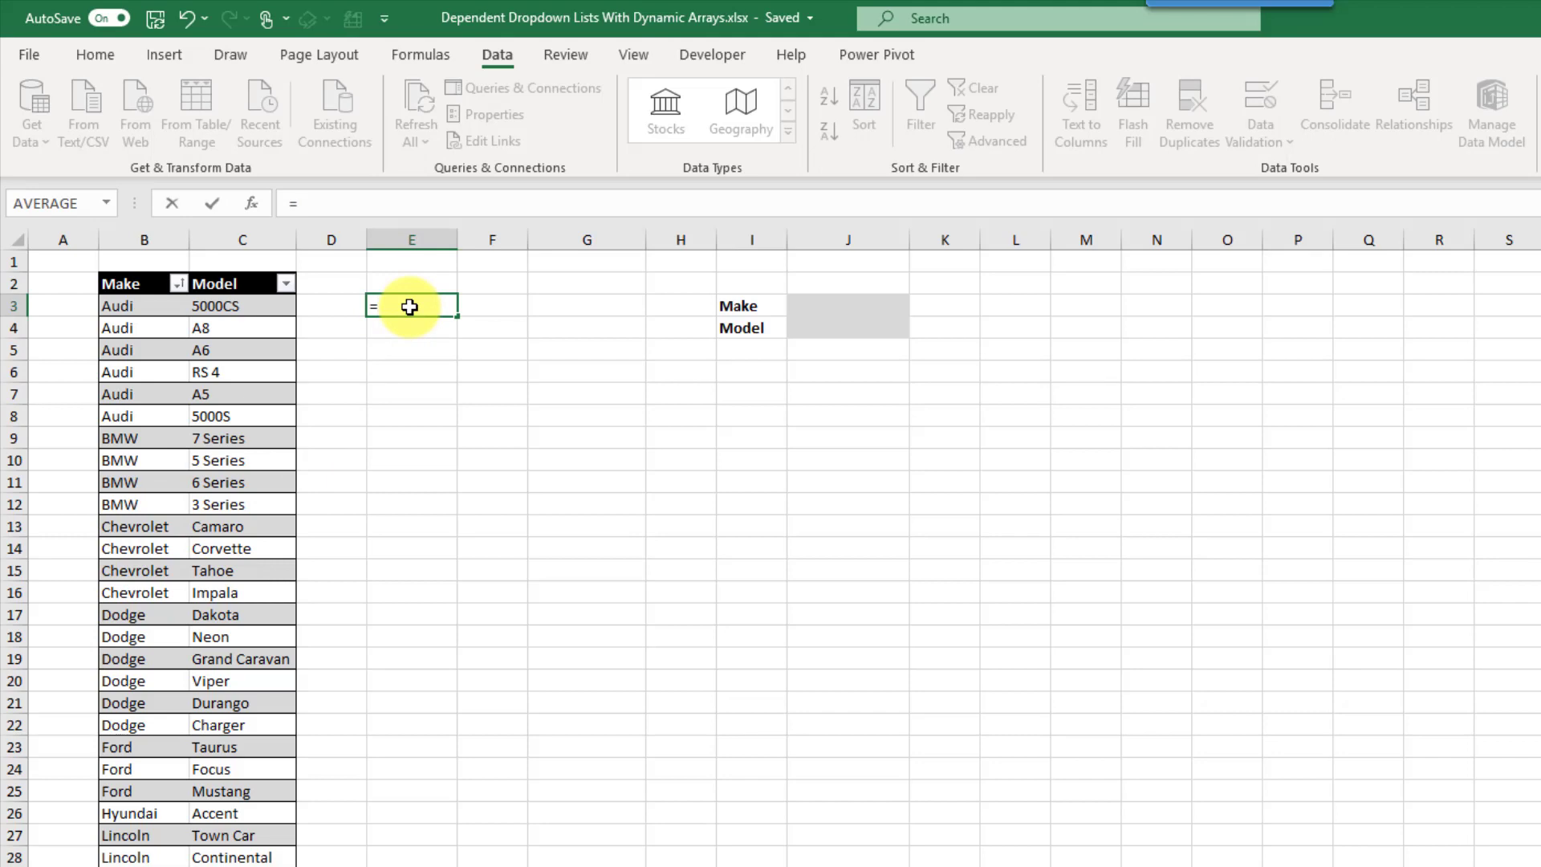
text(un)
key(Down)
key(Down)
key(Tab)
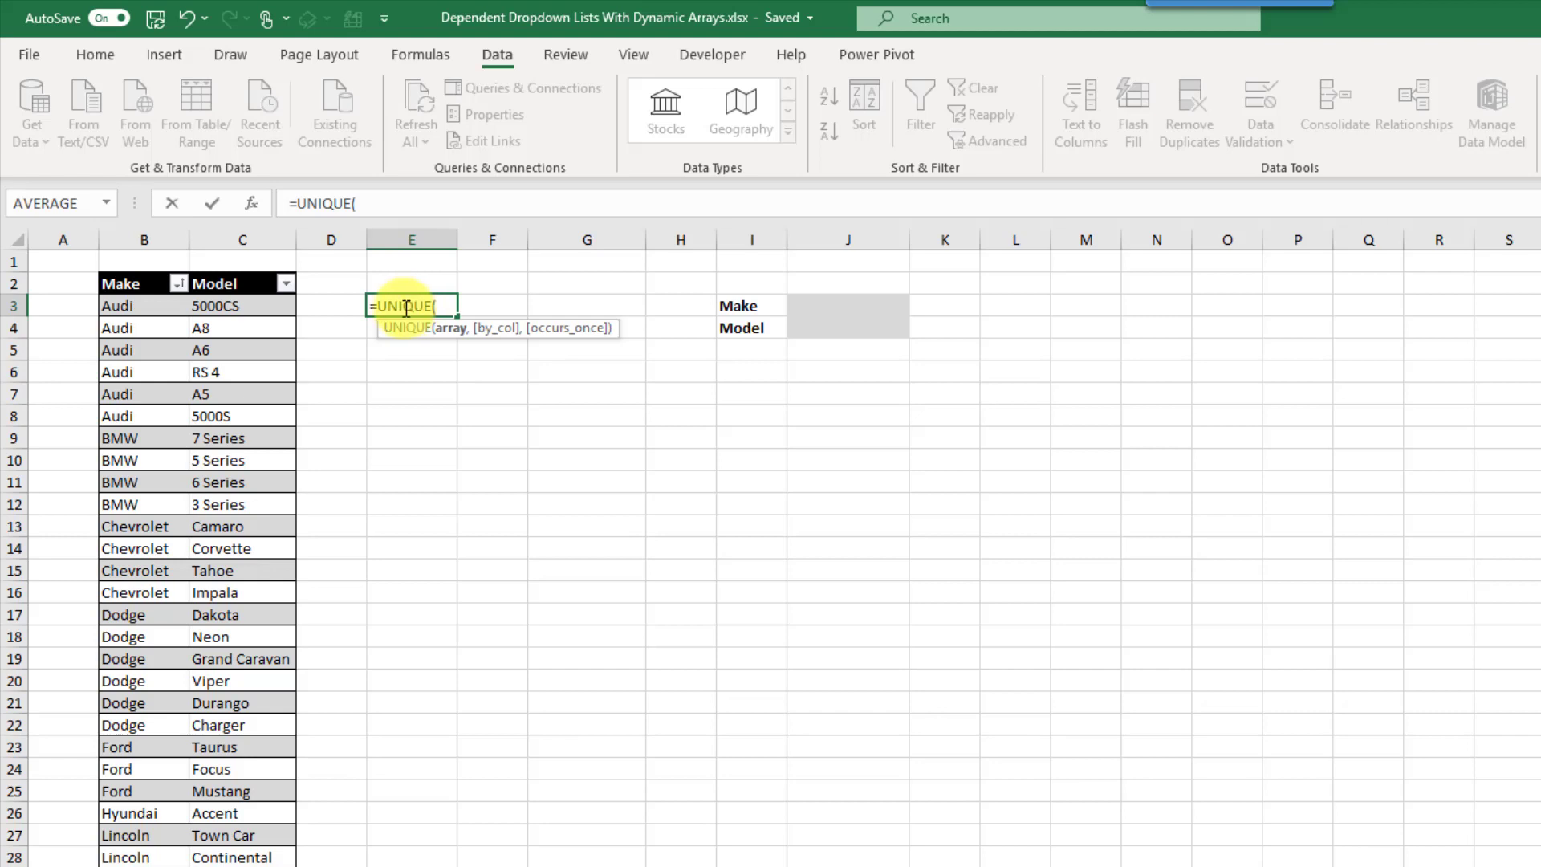
click(137, 311)
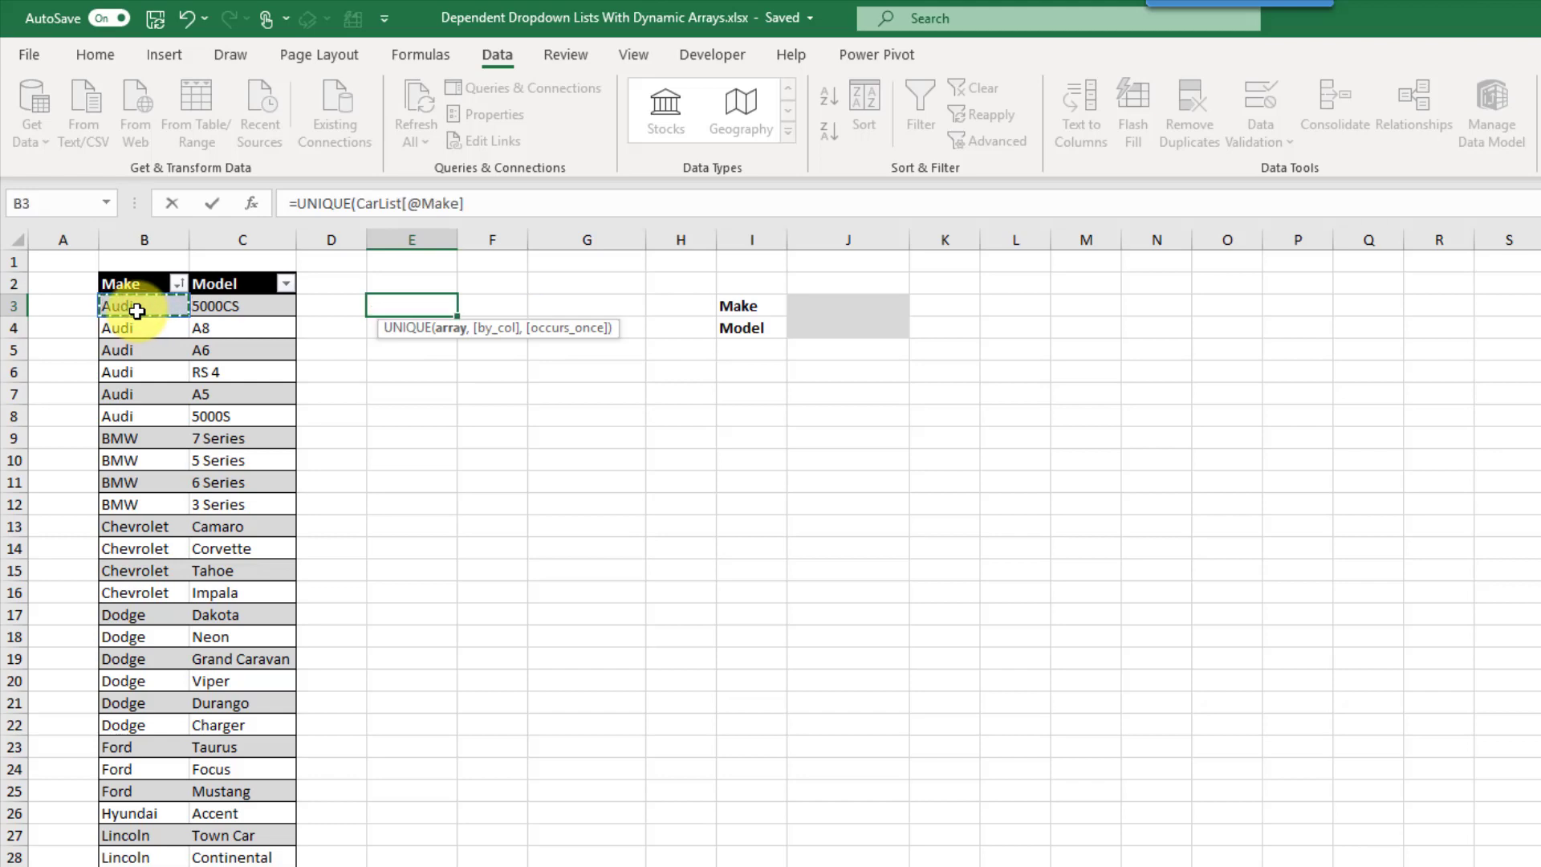
key(ctrl+shift+Down)
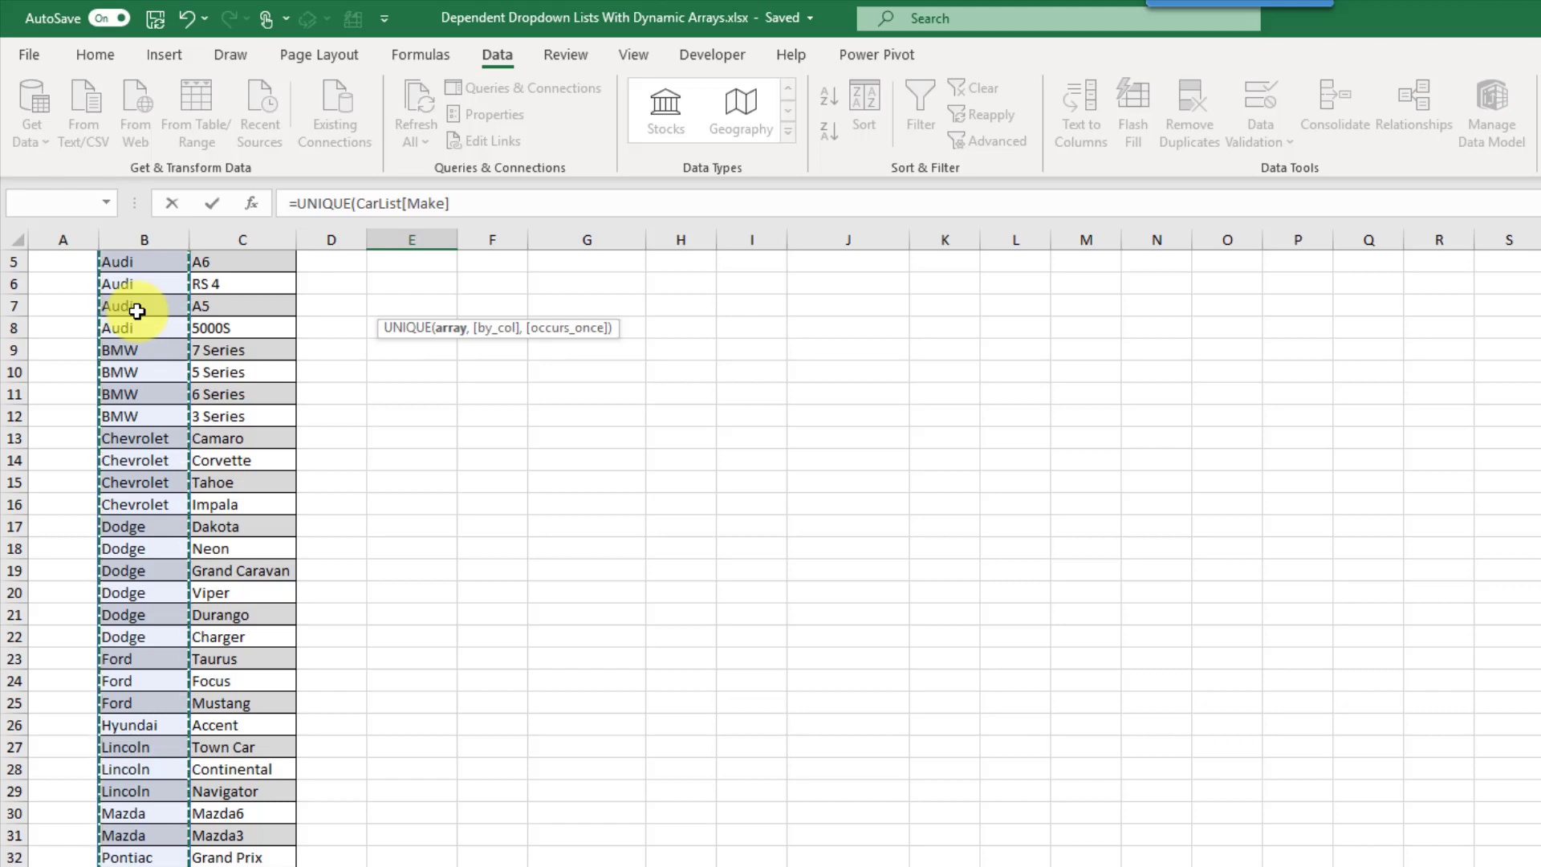
key(Return)
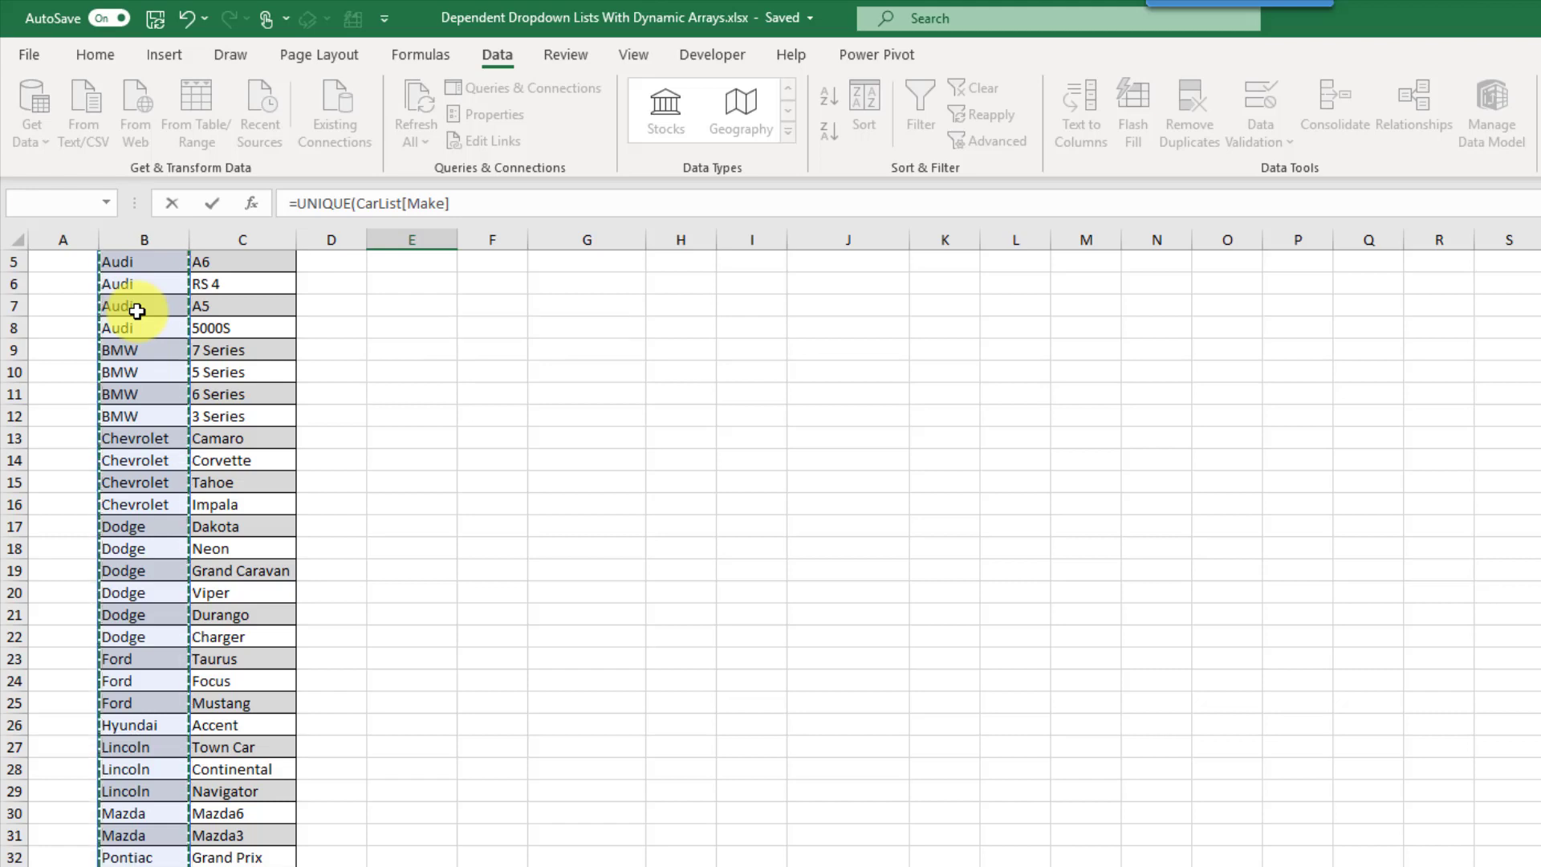
scroll(138, 311, up, 1)
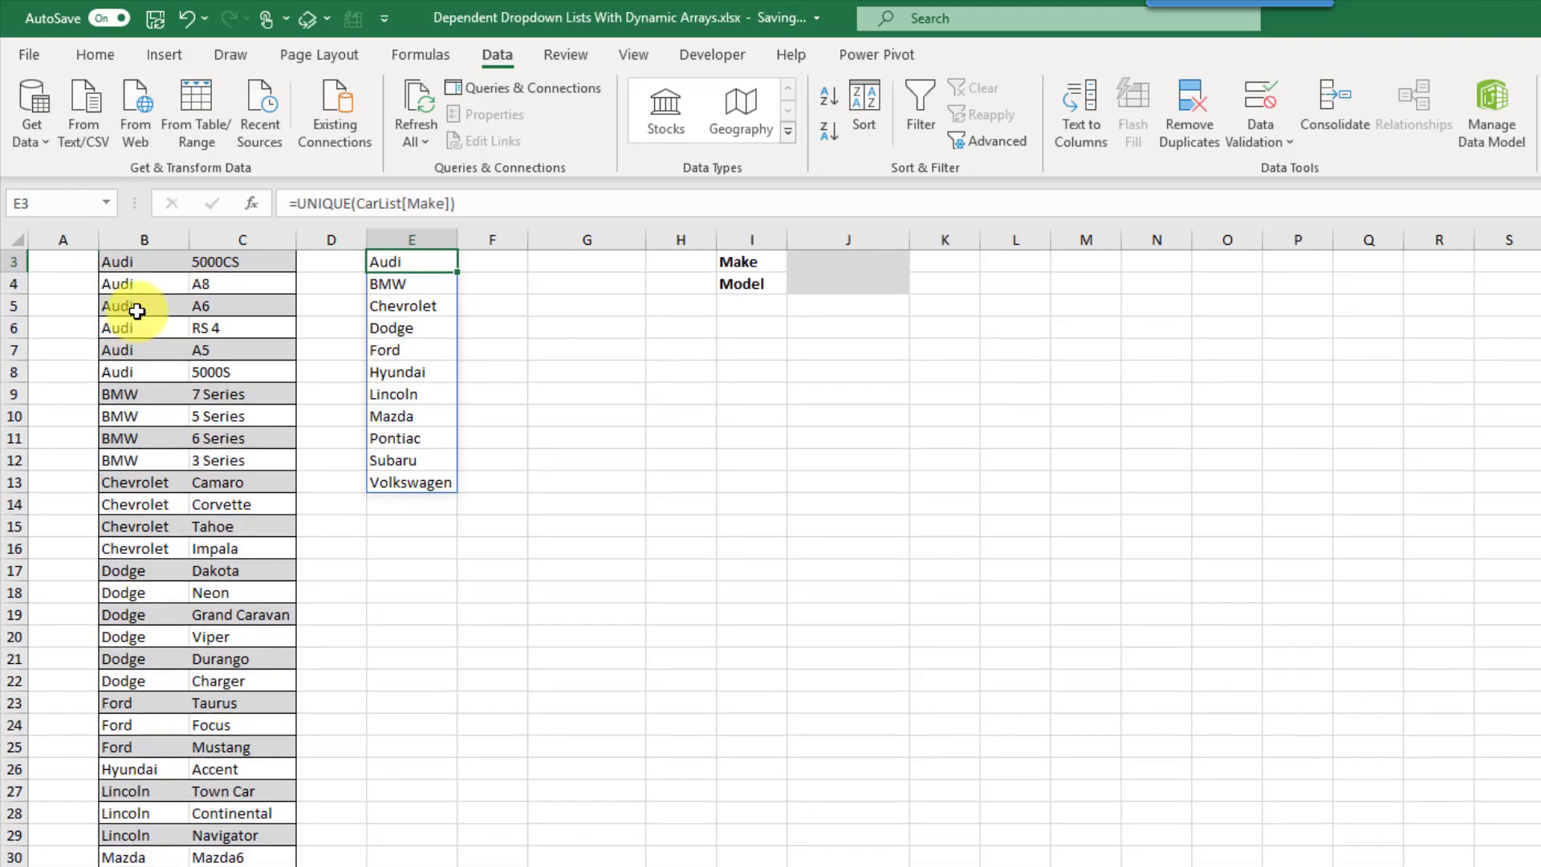
key(Up)
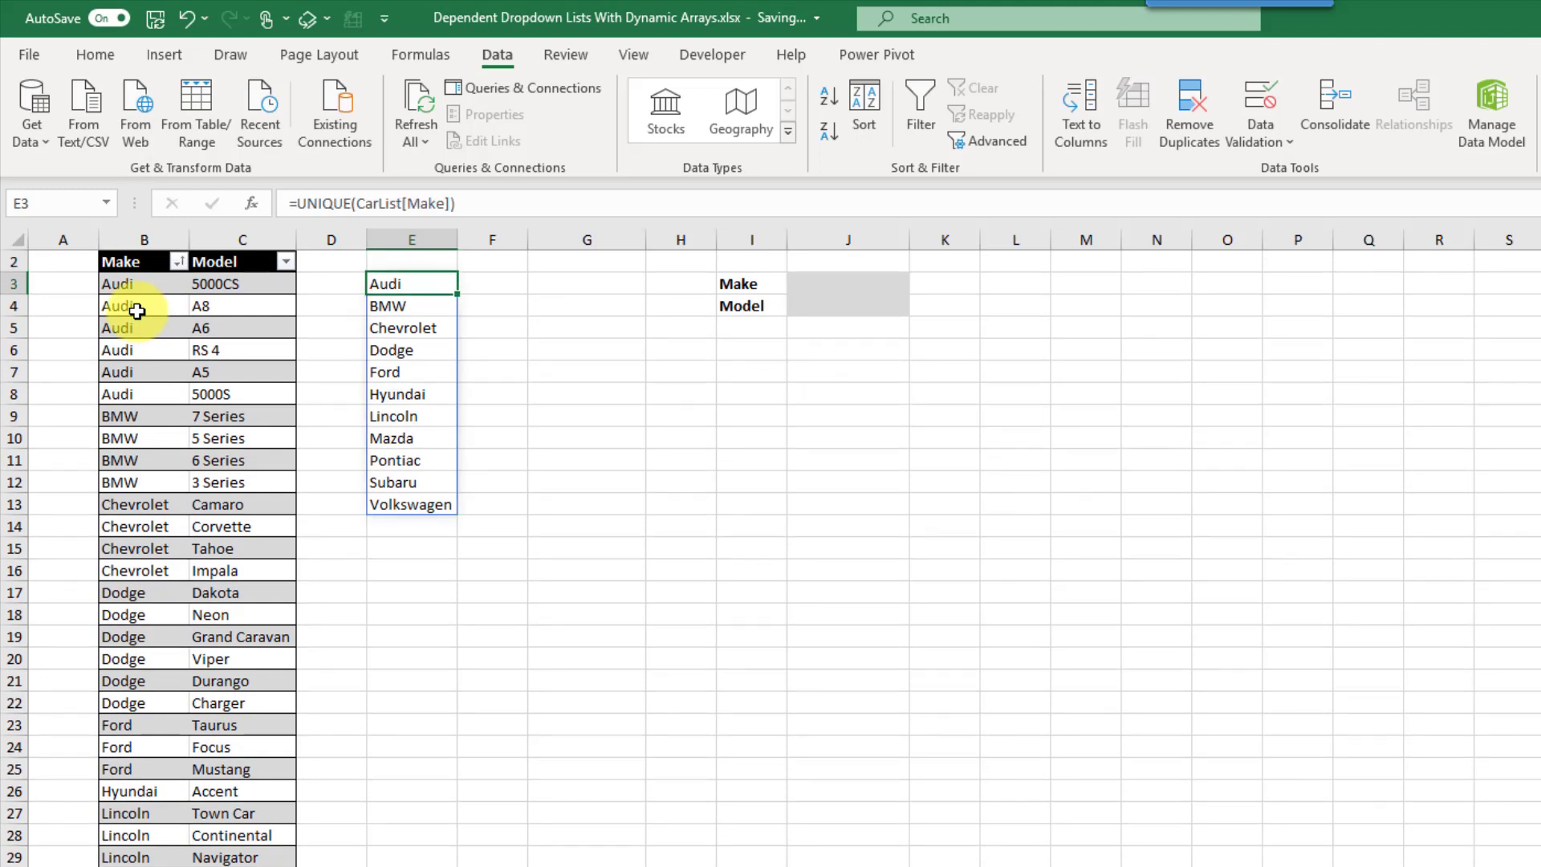
scroll(138, 312, up, 1)
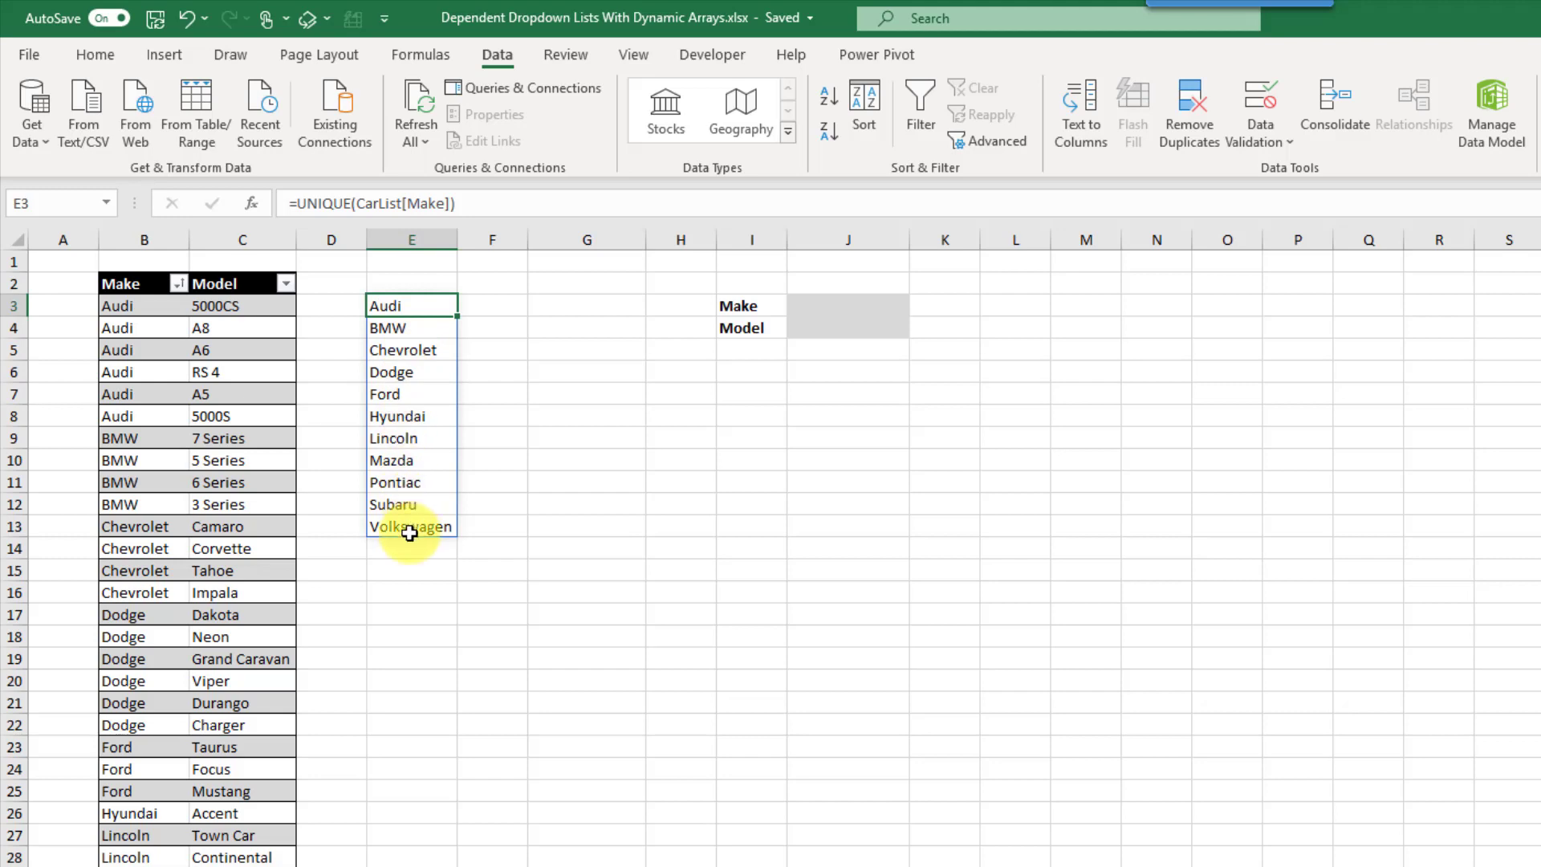
Change the make in B4 to Acura to test the list of unique makes, and undo that change
click(141, 327)
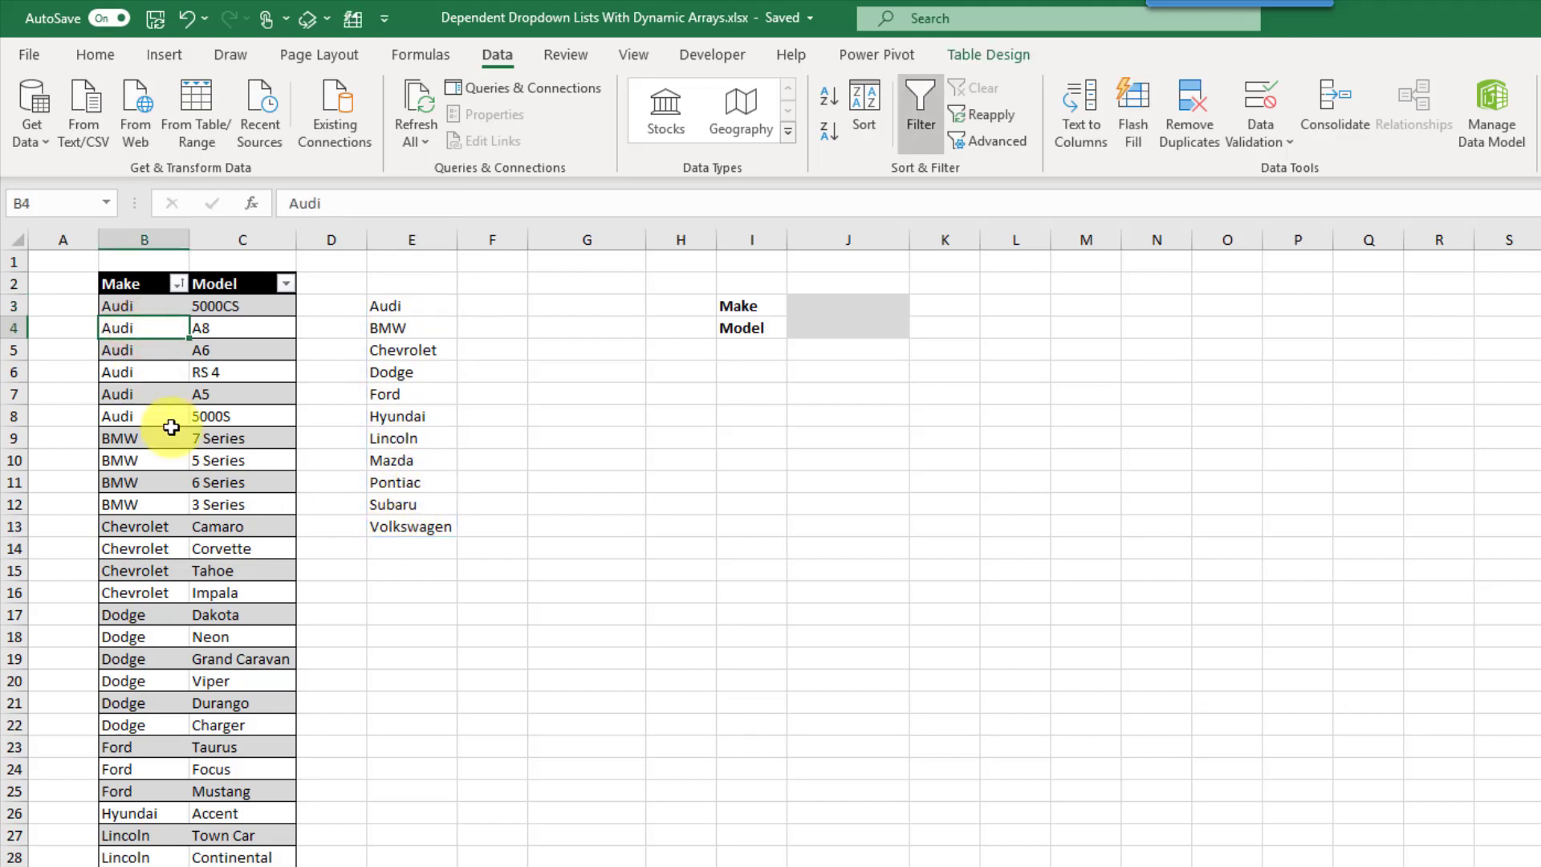
text(Acura)
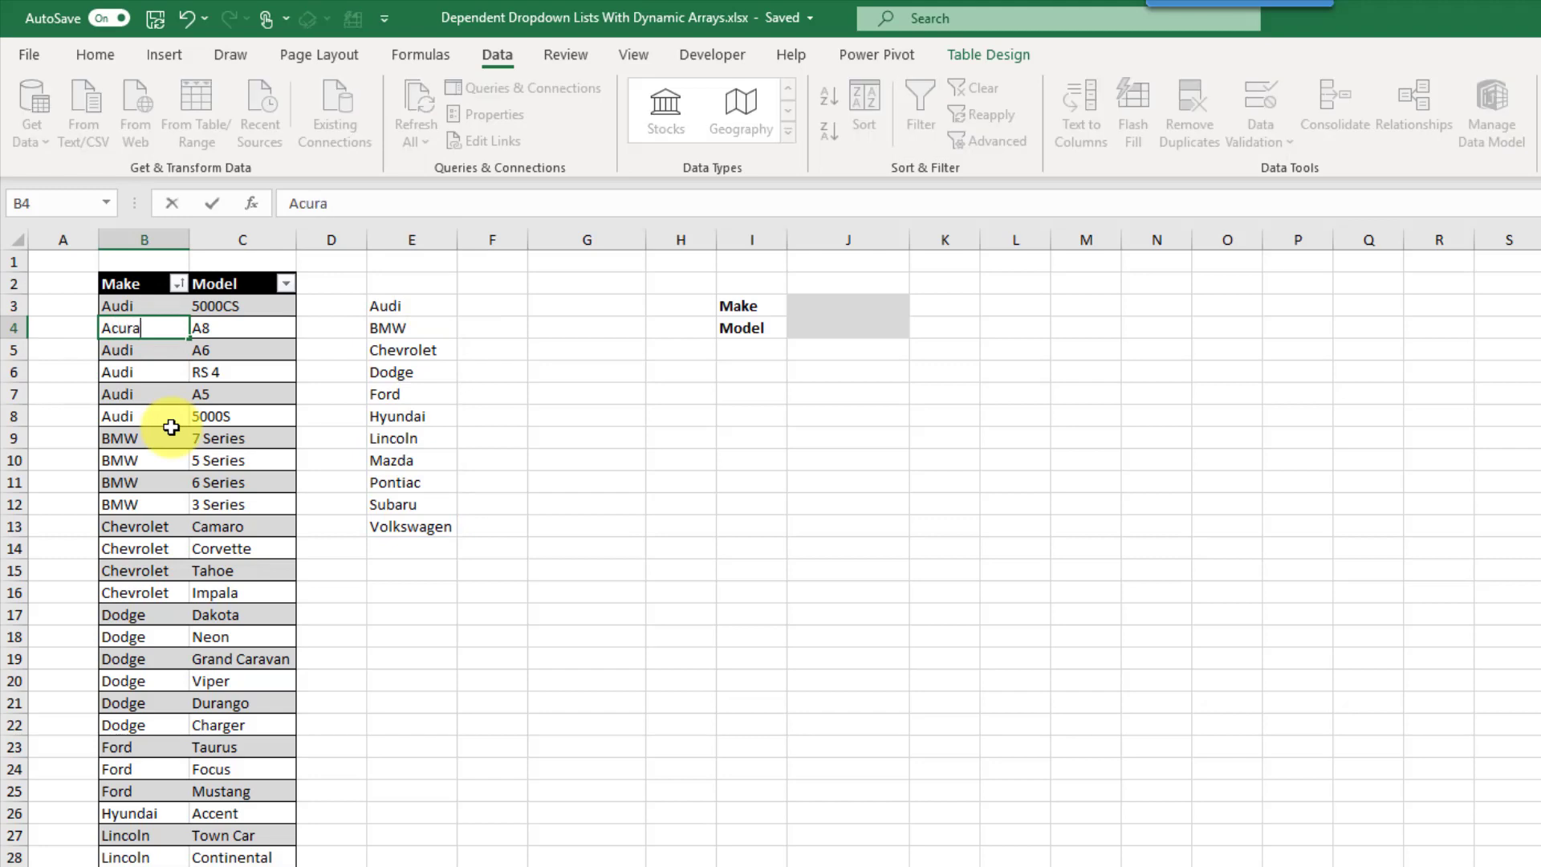
key(Return)
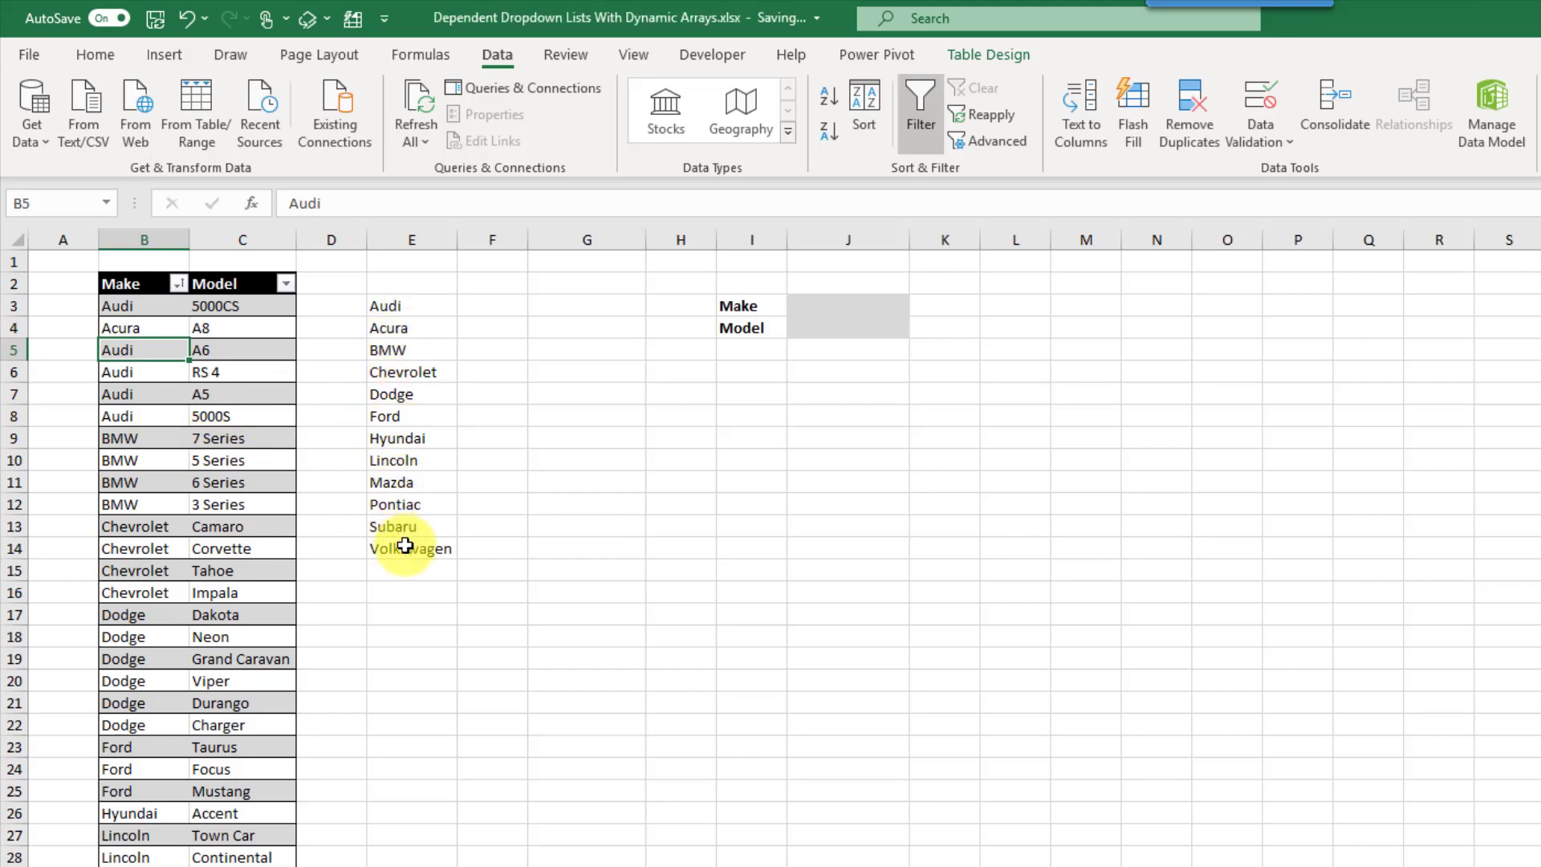
click(439, 329)
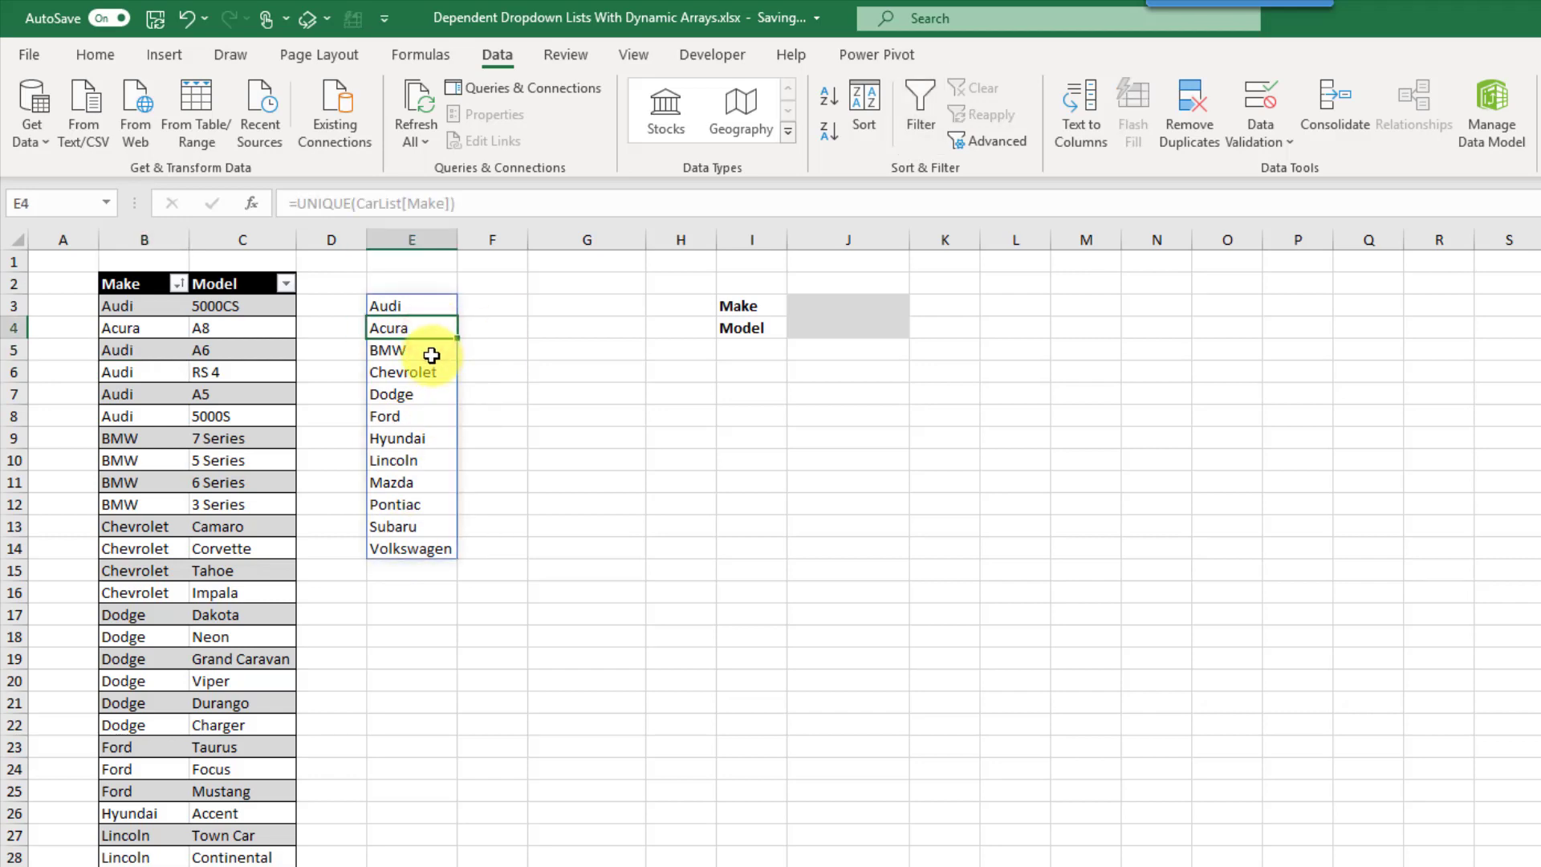
click(187, 18)
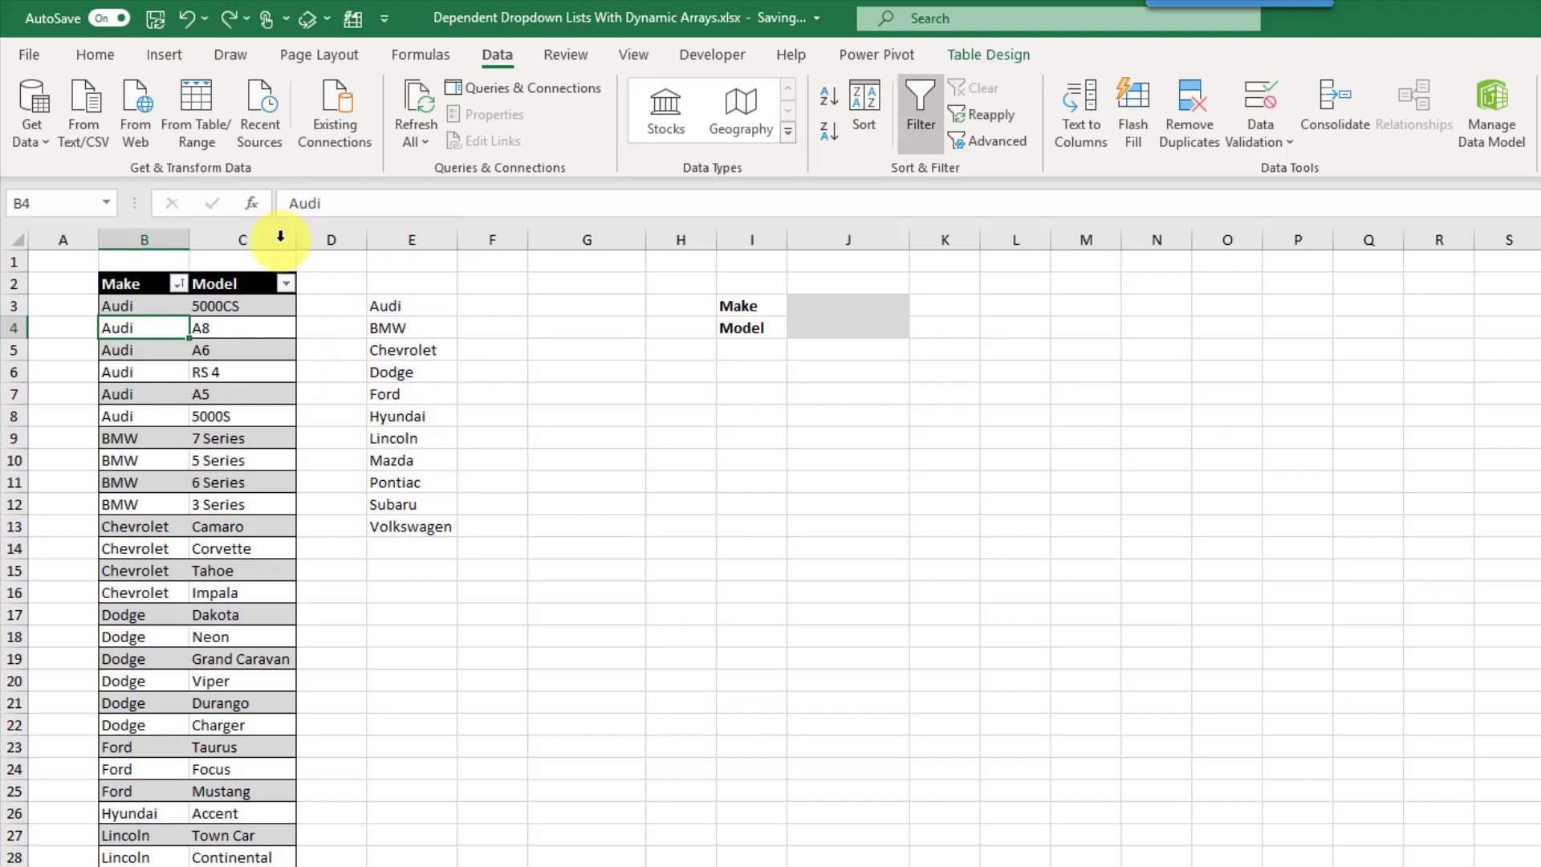
Start a data validation rule for the Make cell J3 that allows a List
drag(416, 305, 425, 523)
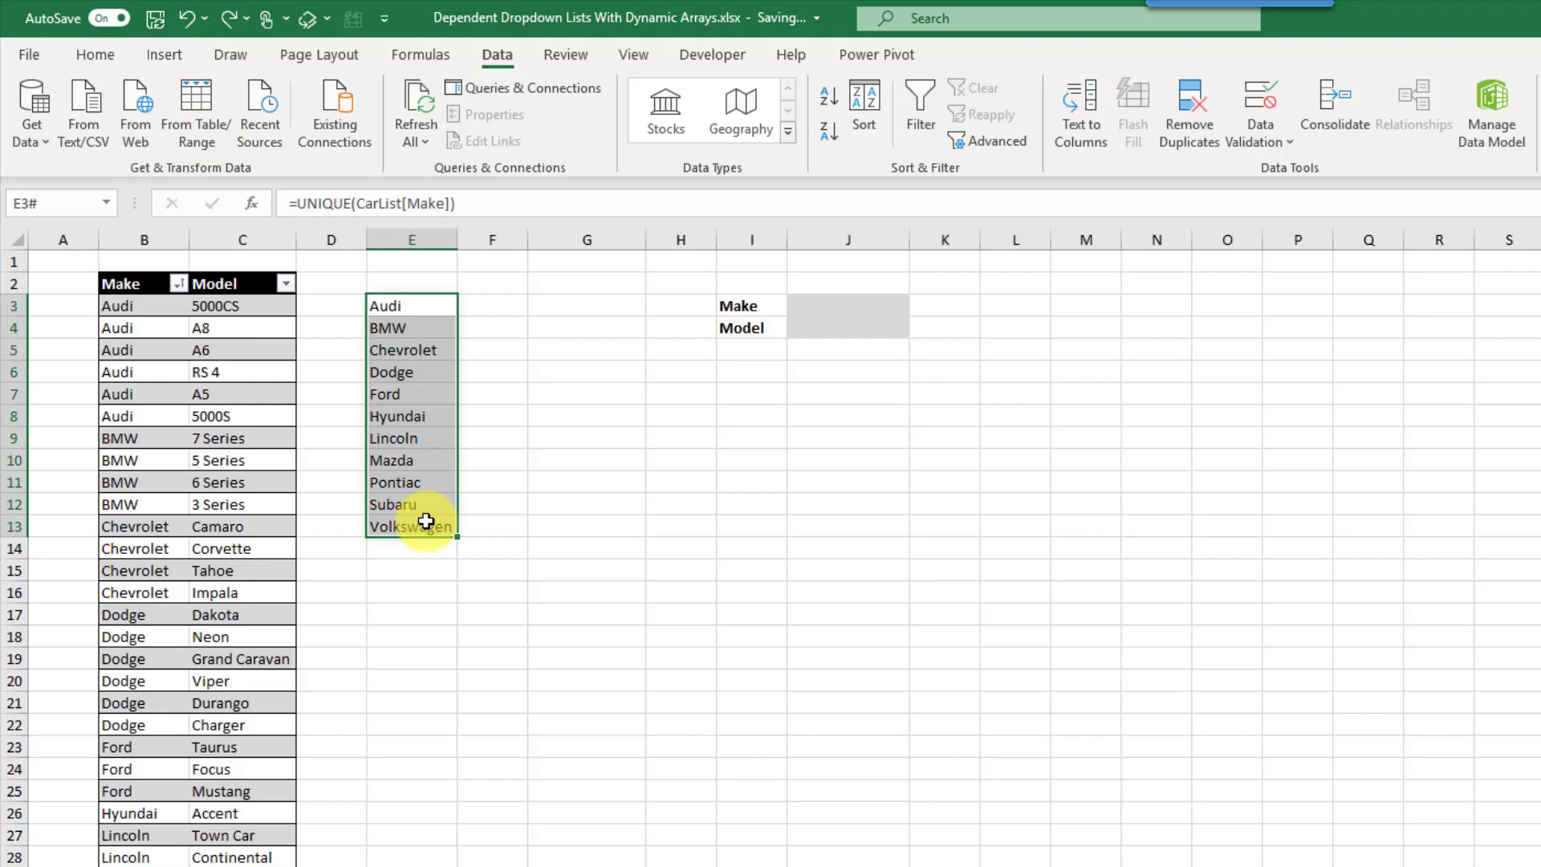
click(814, 306)
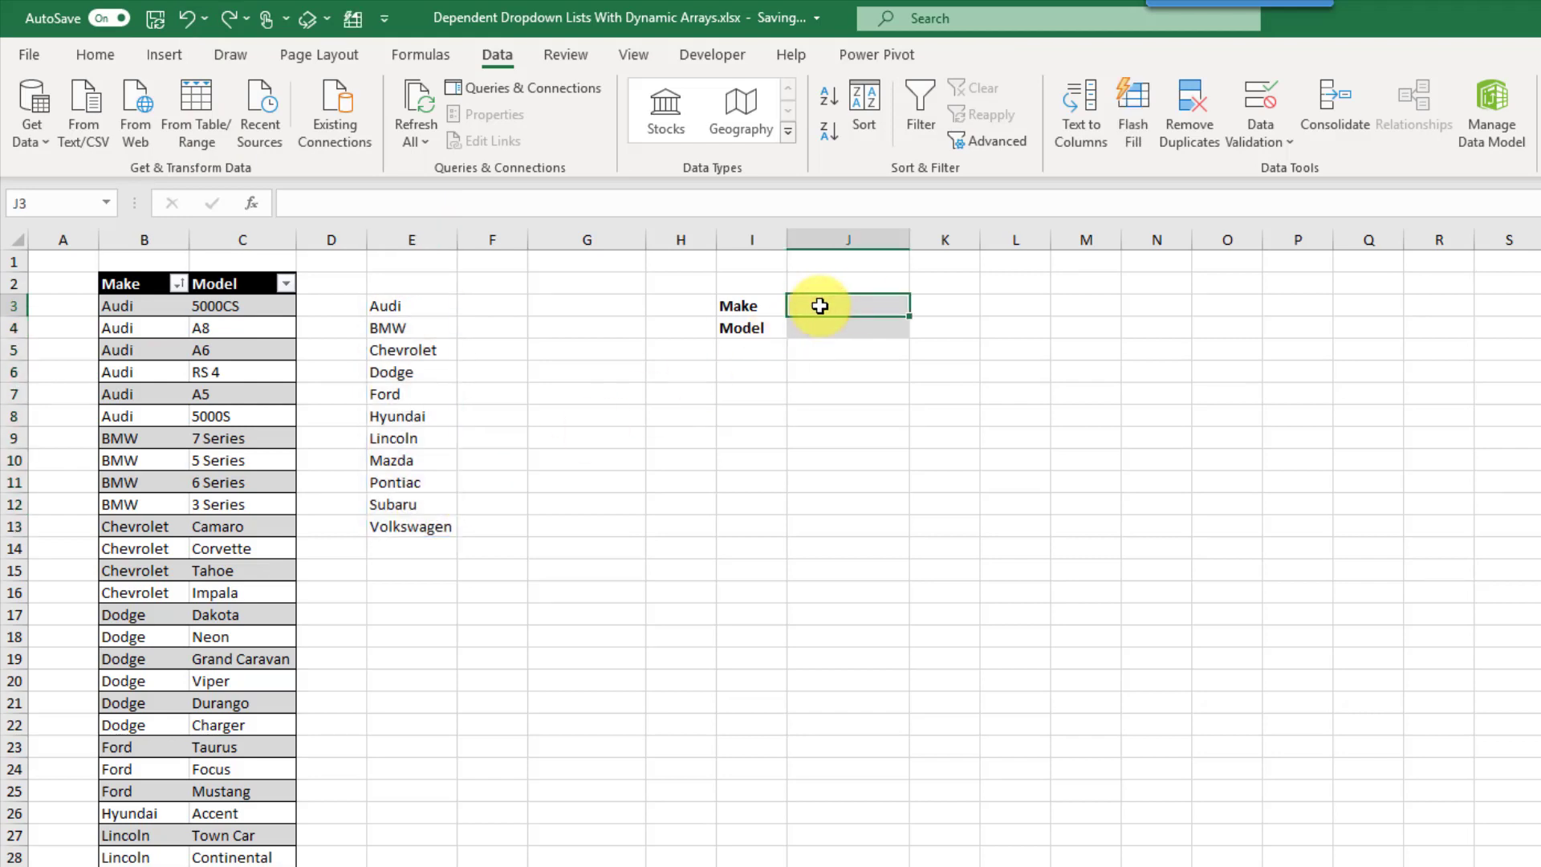
click(499, 58)
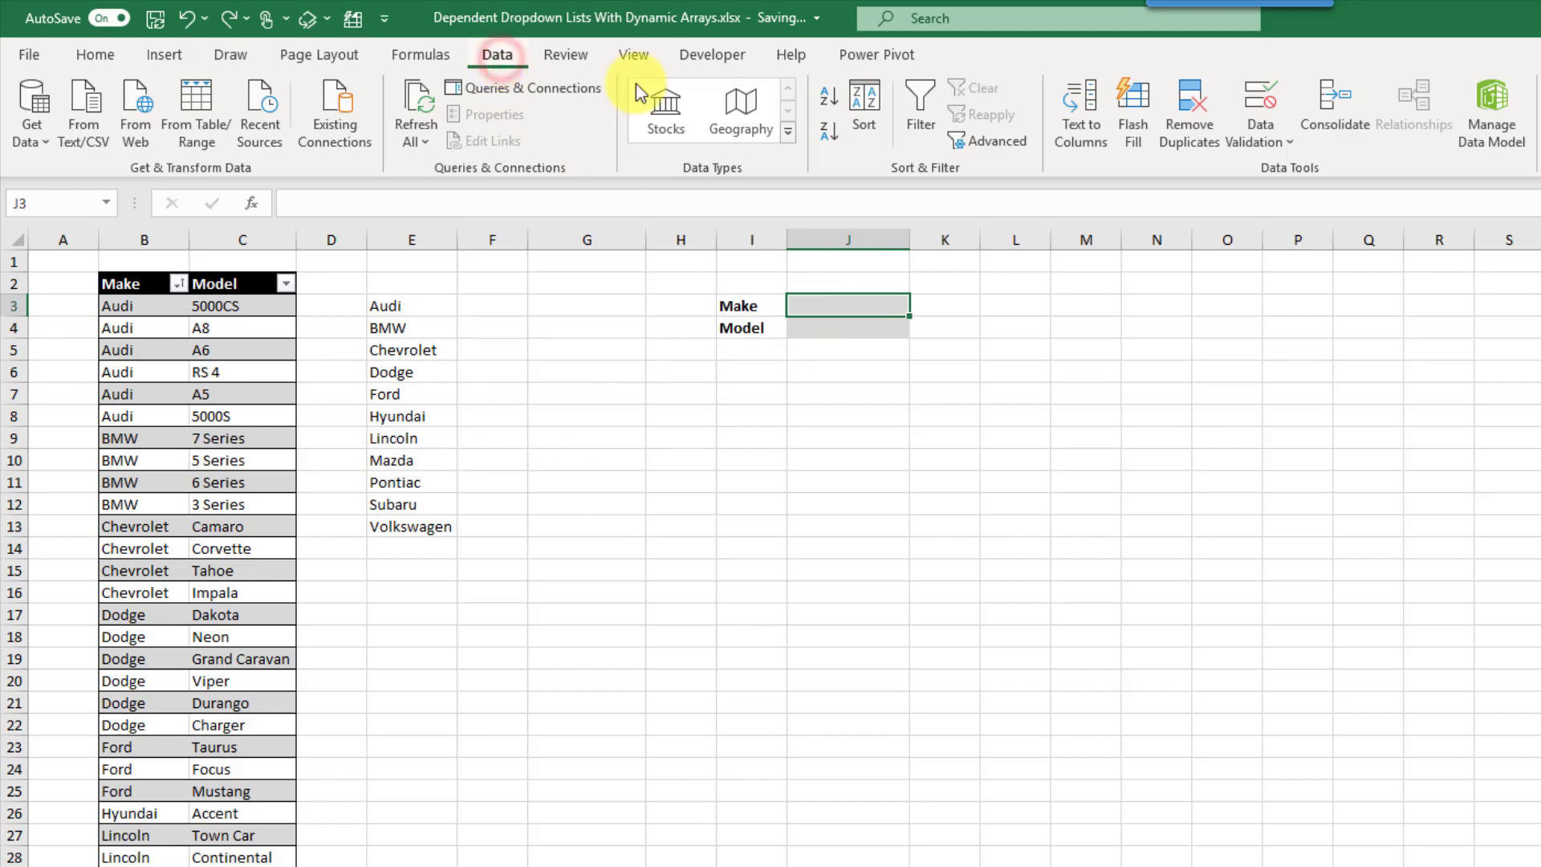
click(1264, 147)
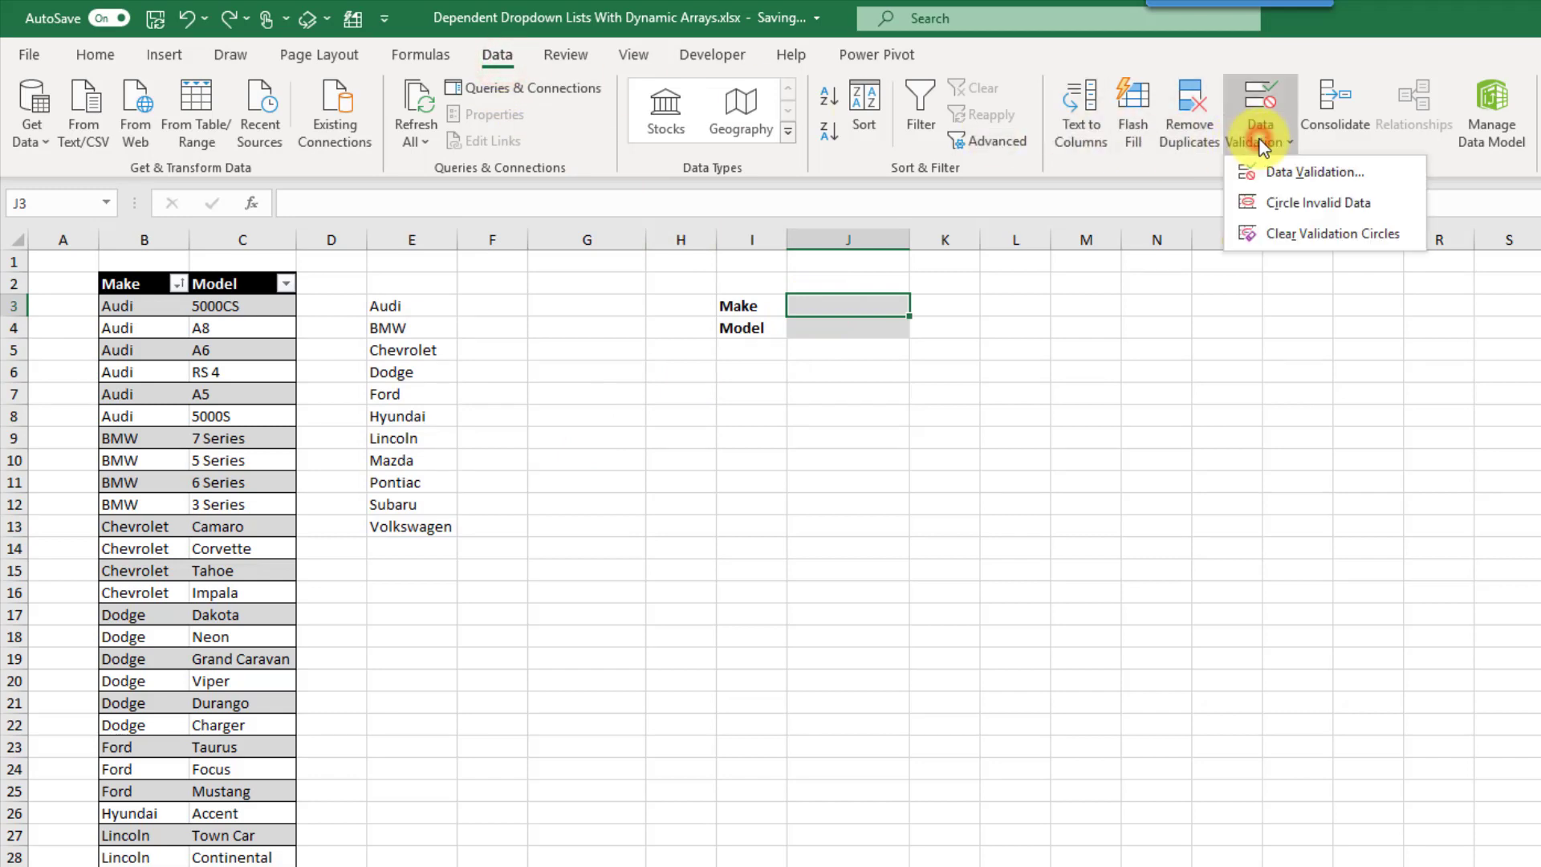
click(1282, 175)
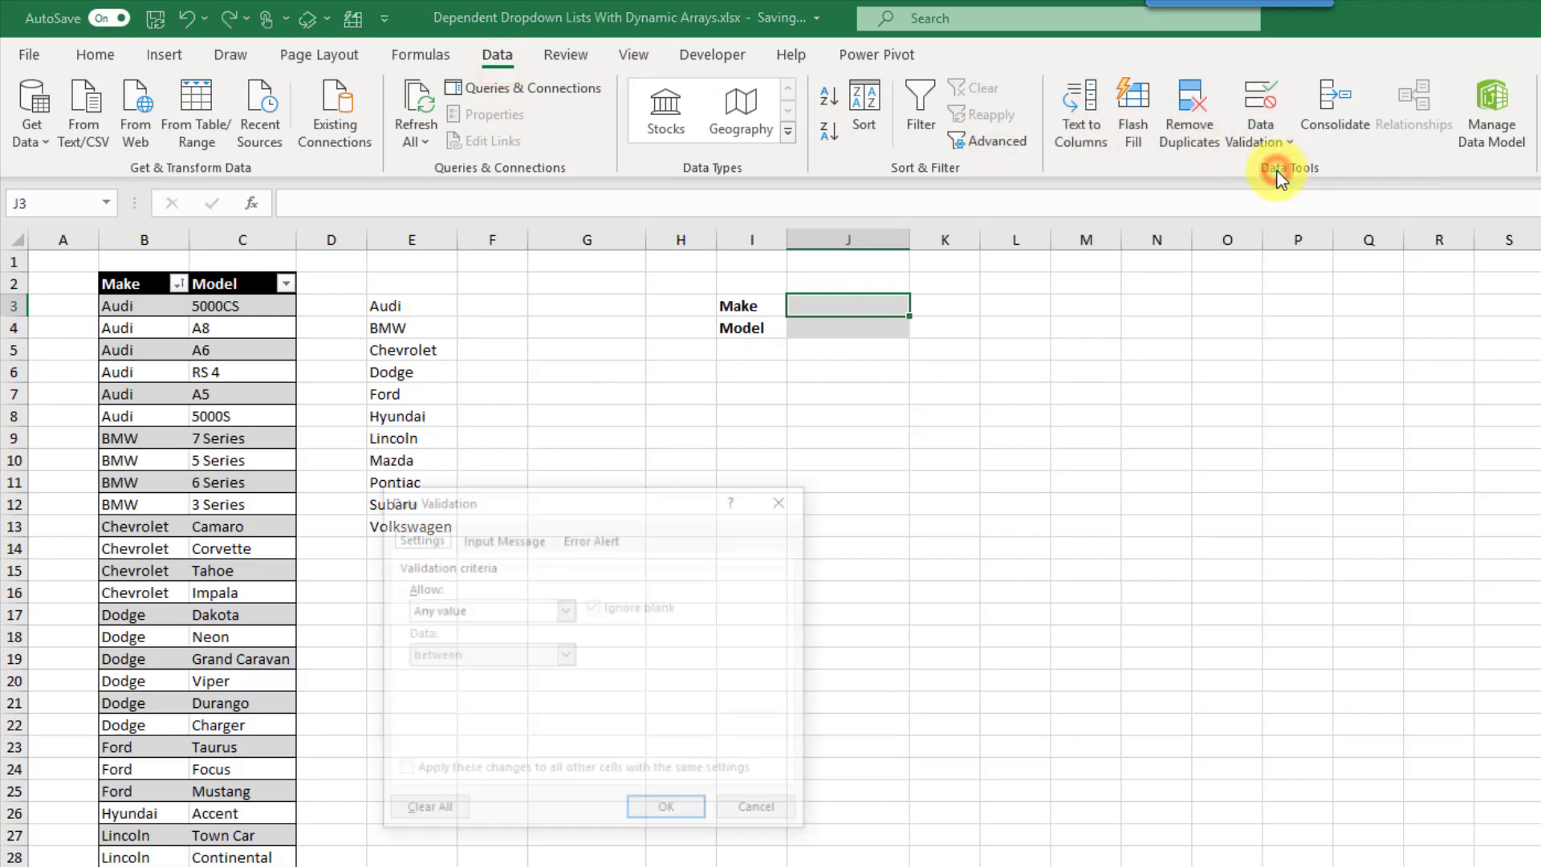
click(566, 611)
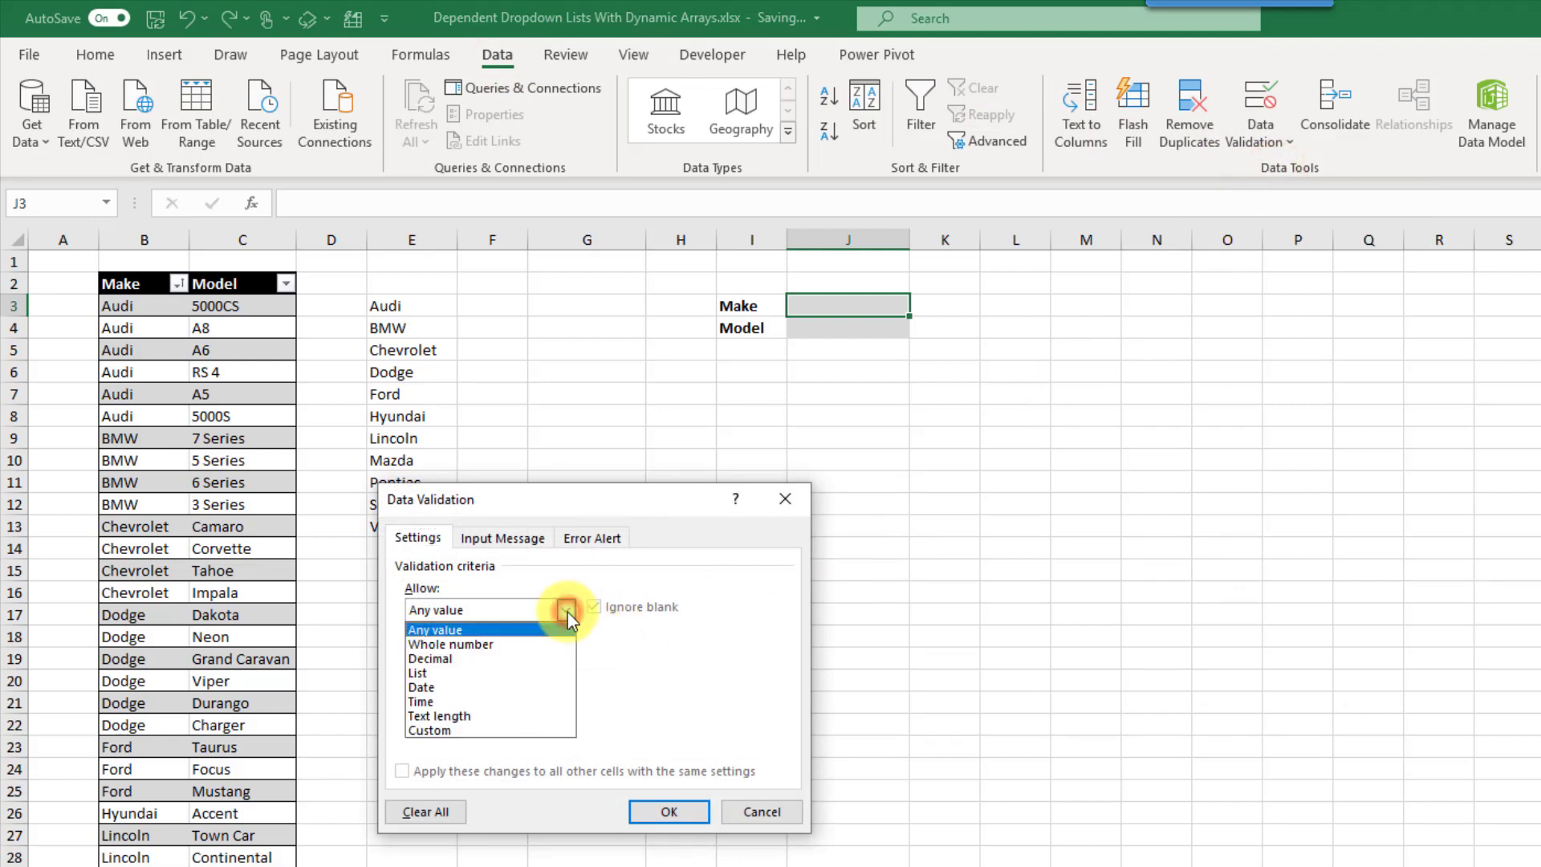
click(530, 673)
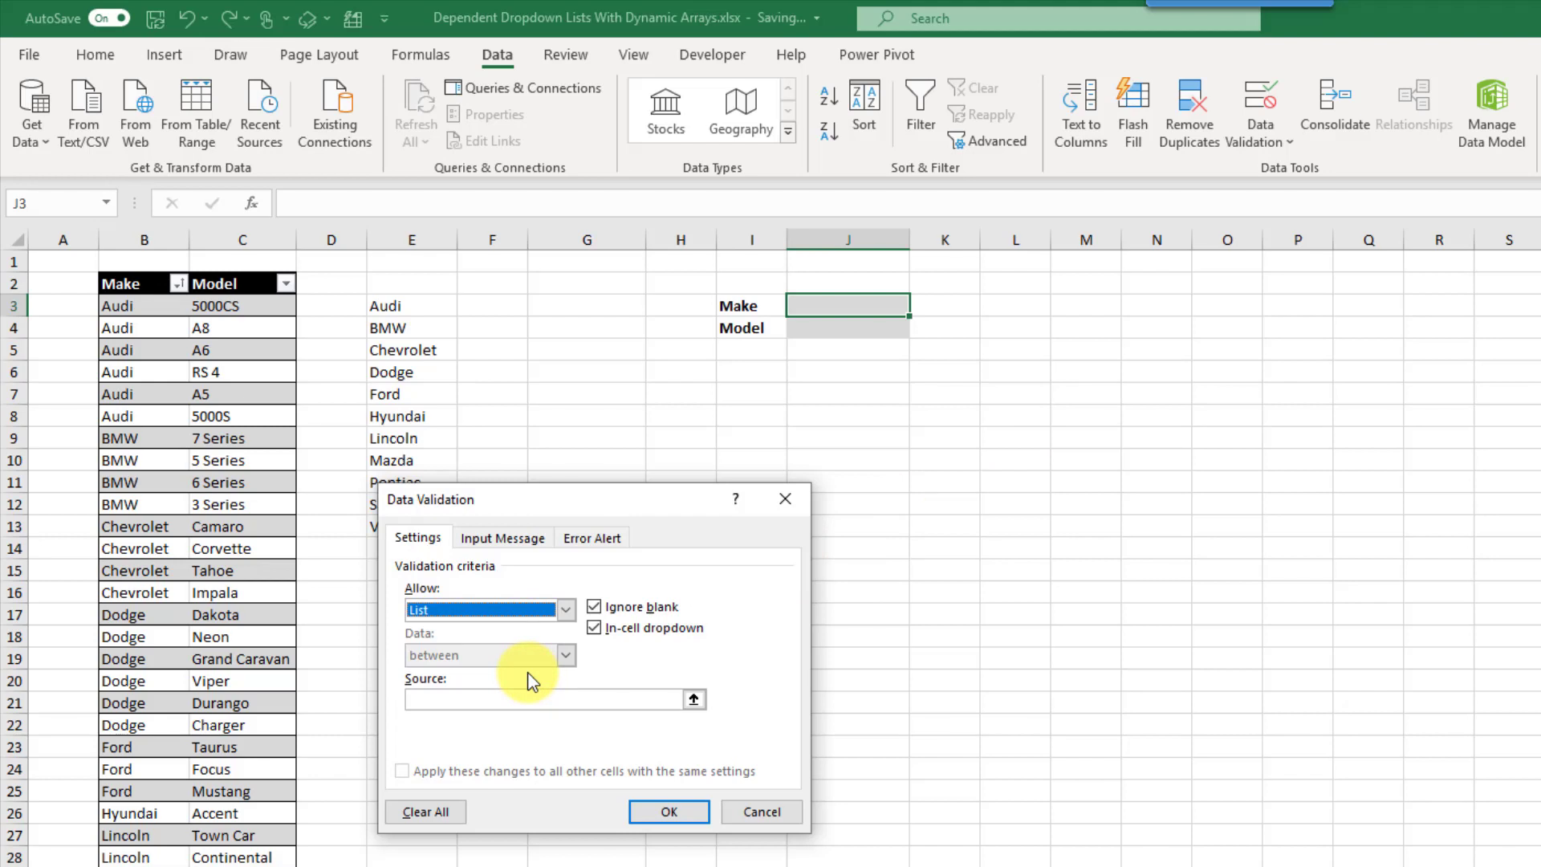
Set the validation list's source to the spilled range =$E$3# and apply the rule to J3
click(464, 698)
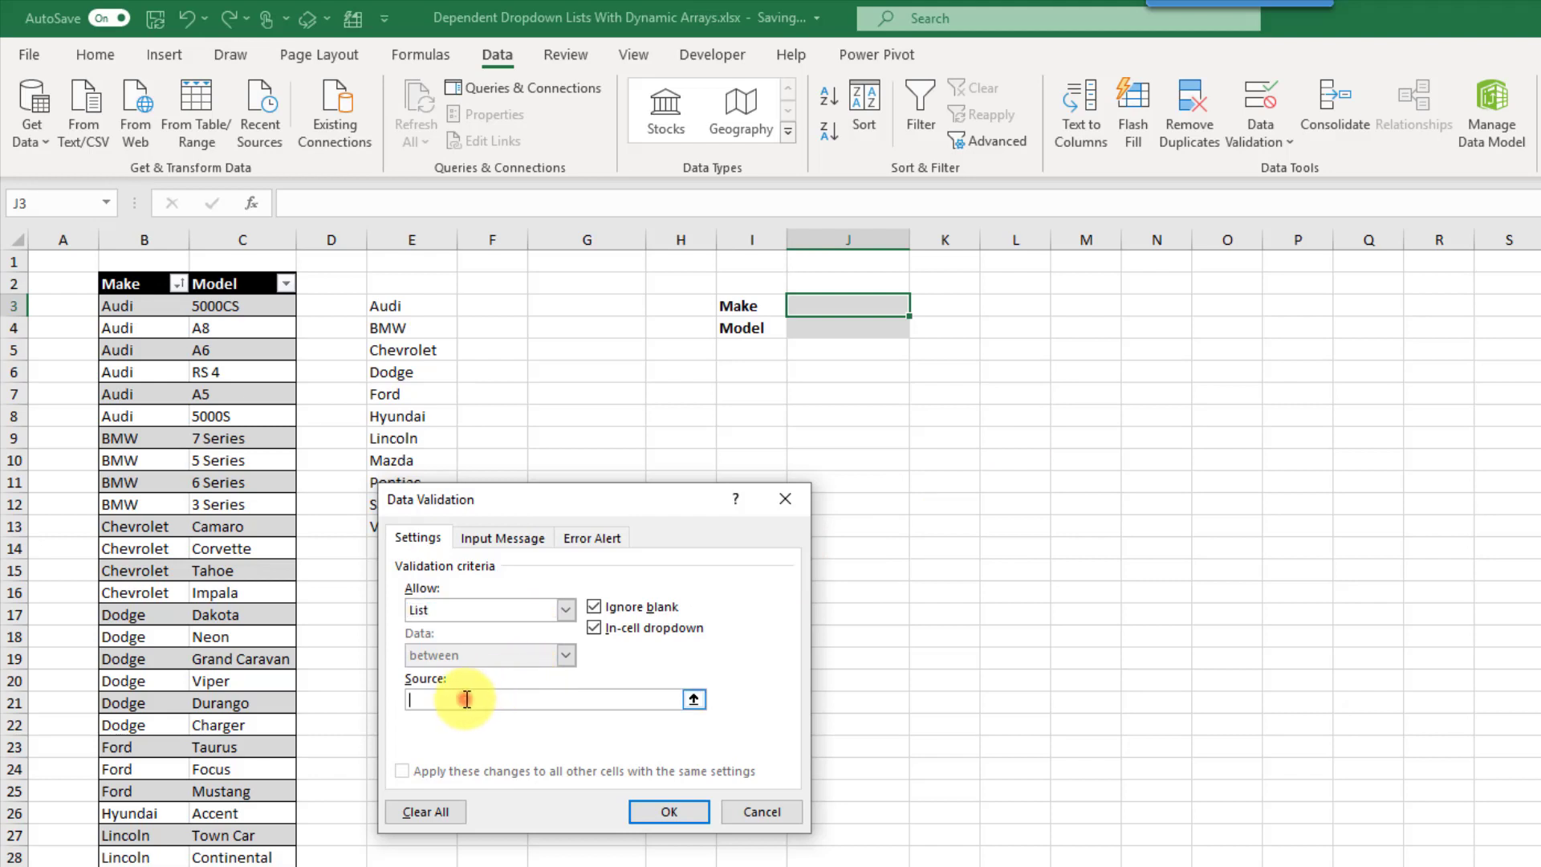
text(=)
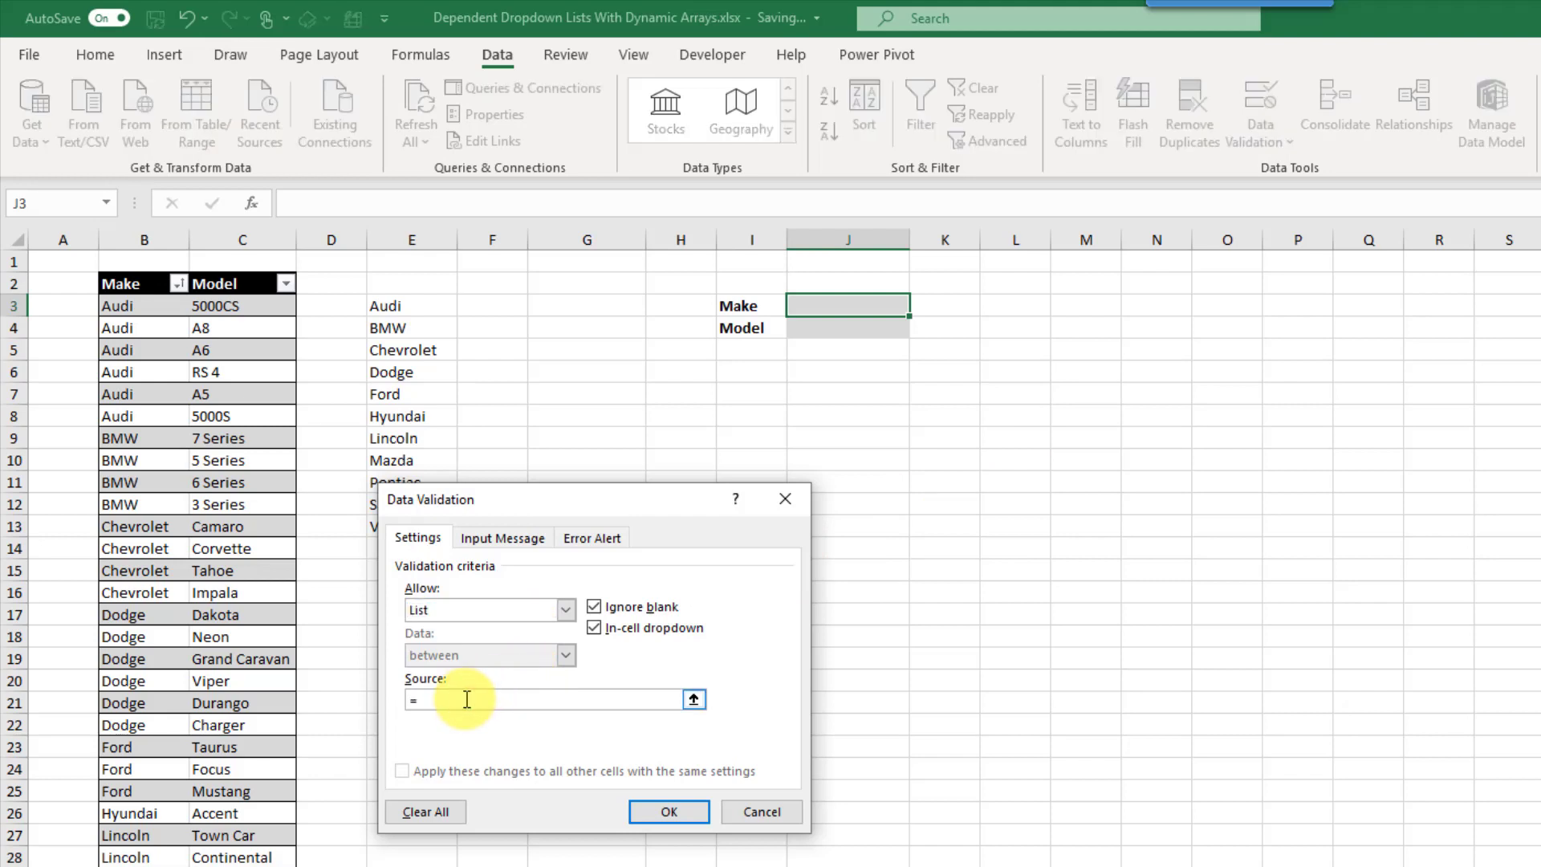
click(411, 304)
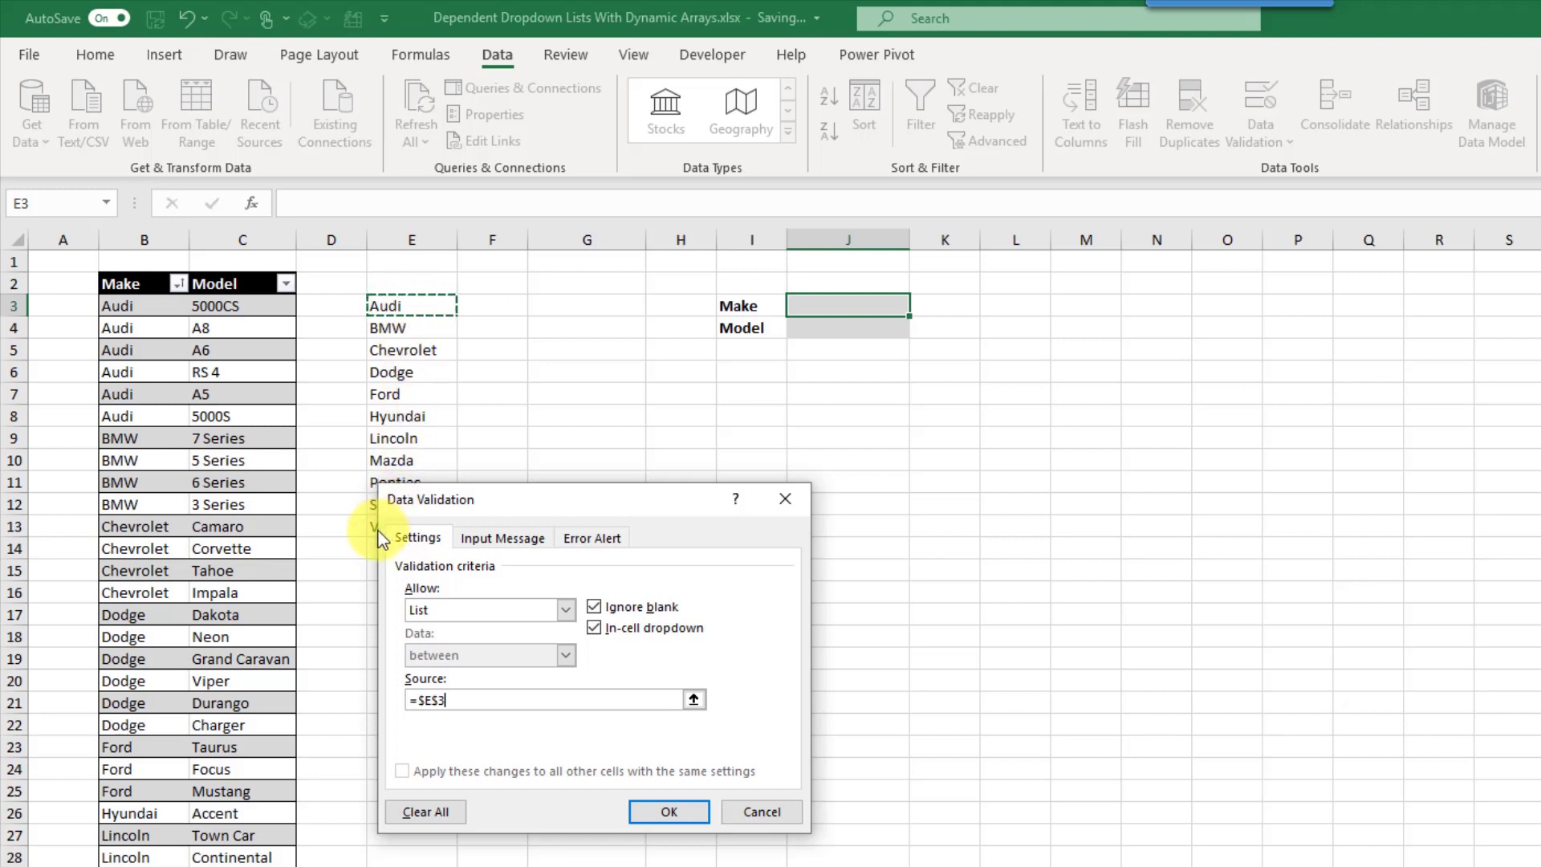
drag(440, 514, 552, 437)
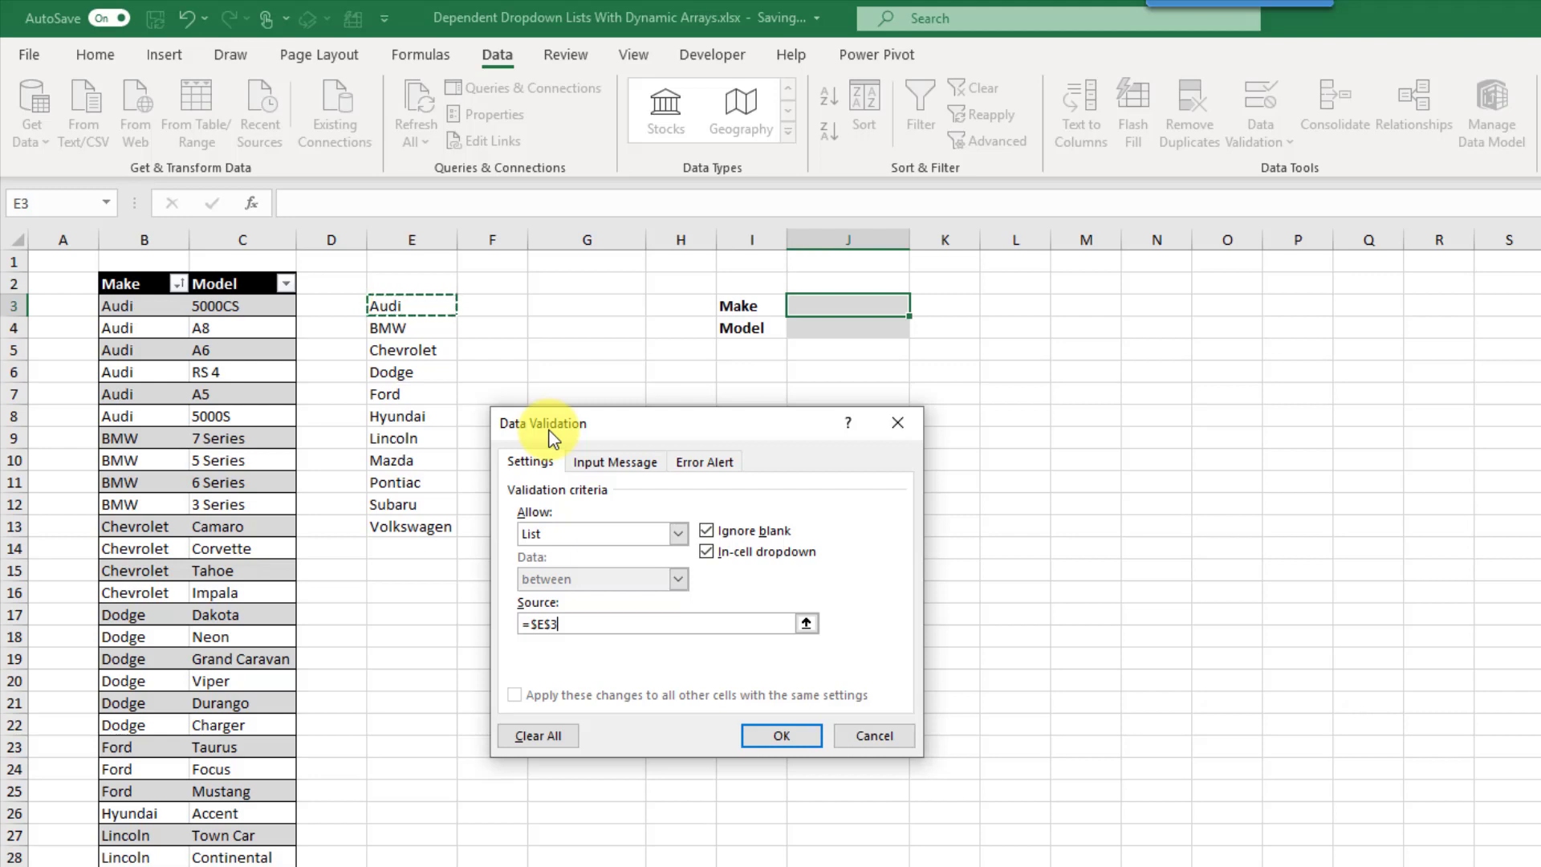
text(#)
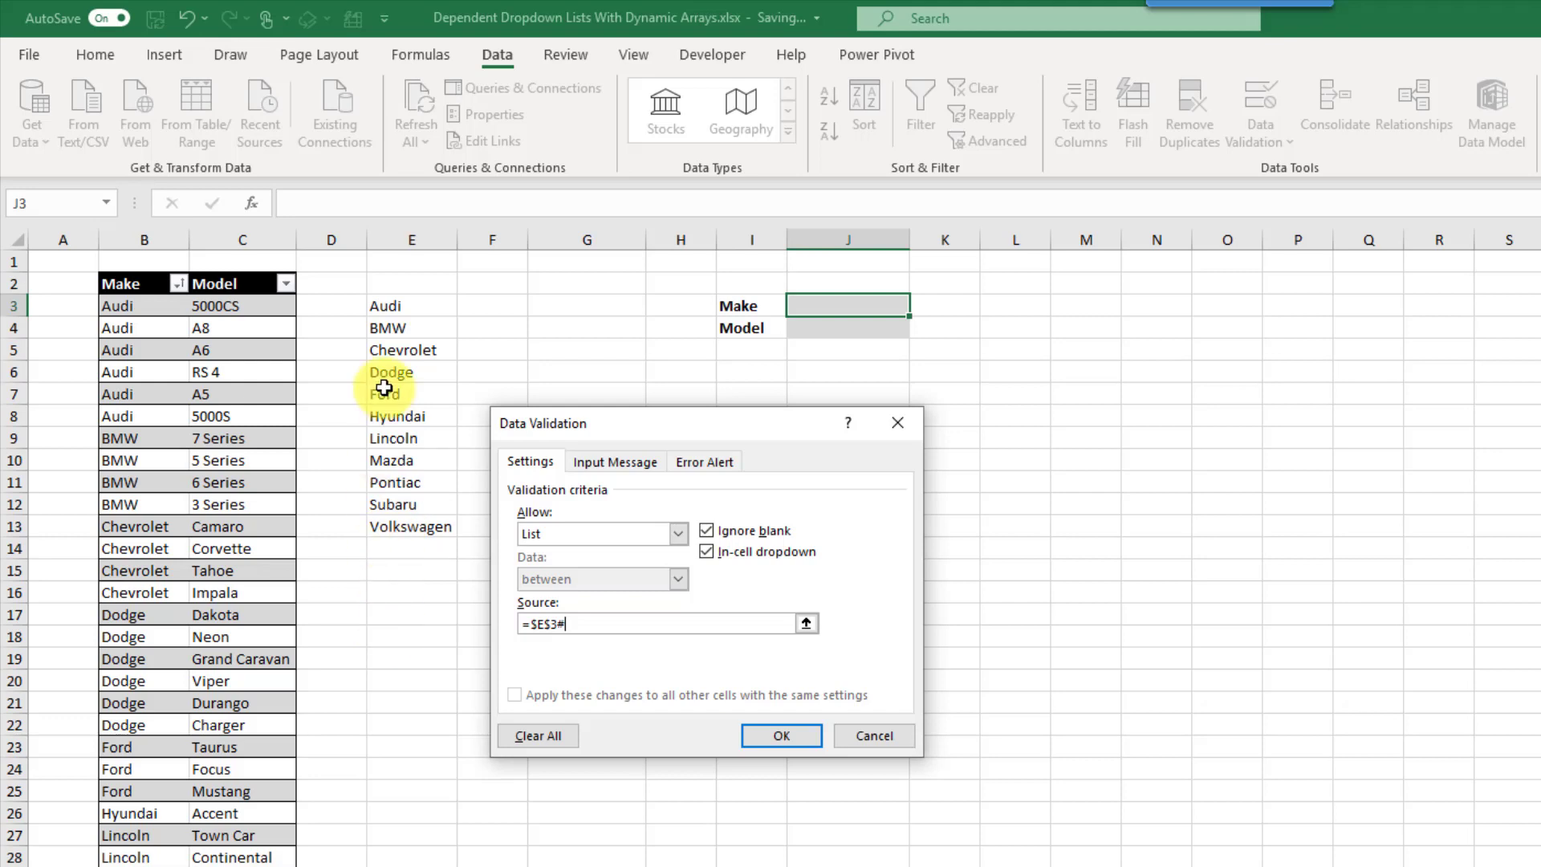
click(775, 730)
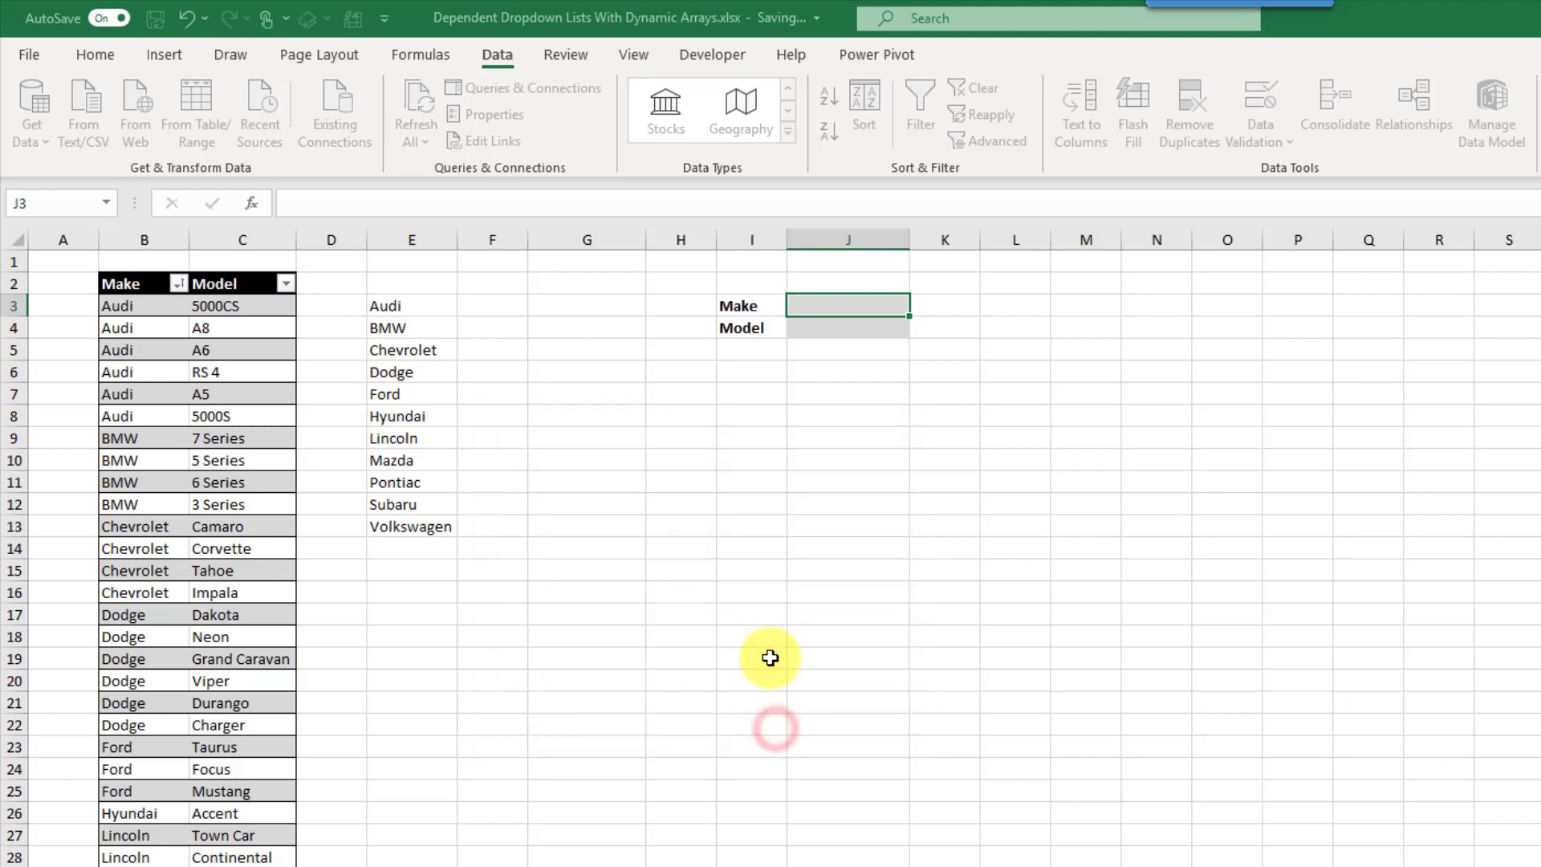
Choose Subaru from the new Make dropdown in J3, and look through its list of makes again
click(915, 306)
mouse_move(918, 355)
mouse_down()
mouse_move(913, 405)
mouse_move(914, 349)
mouse_up()
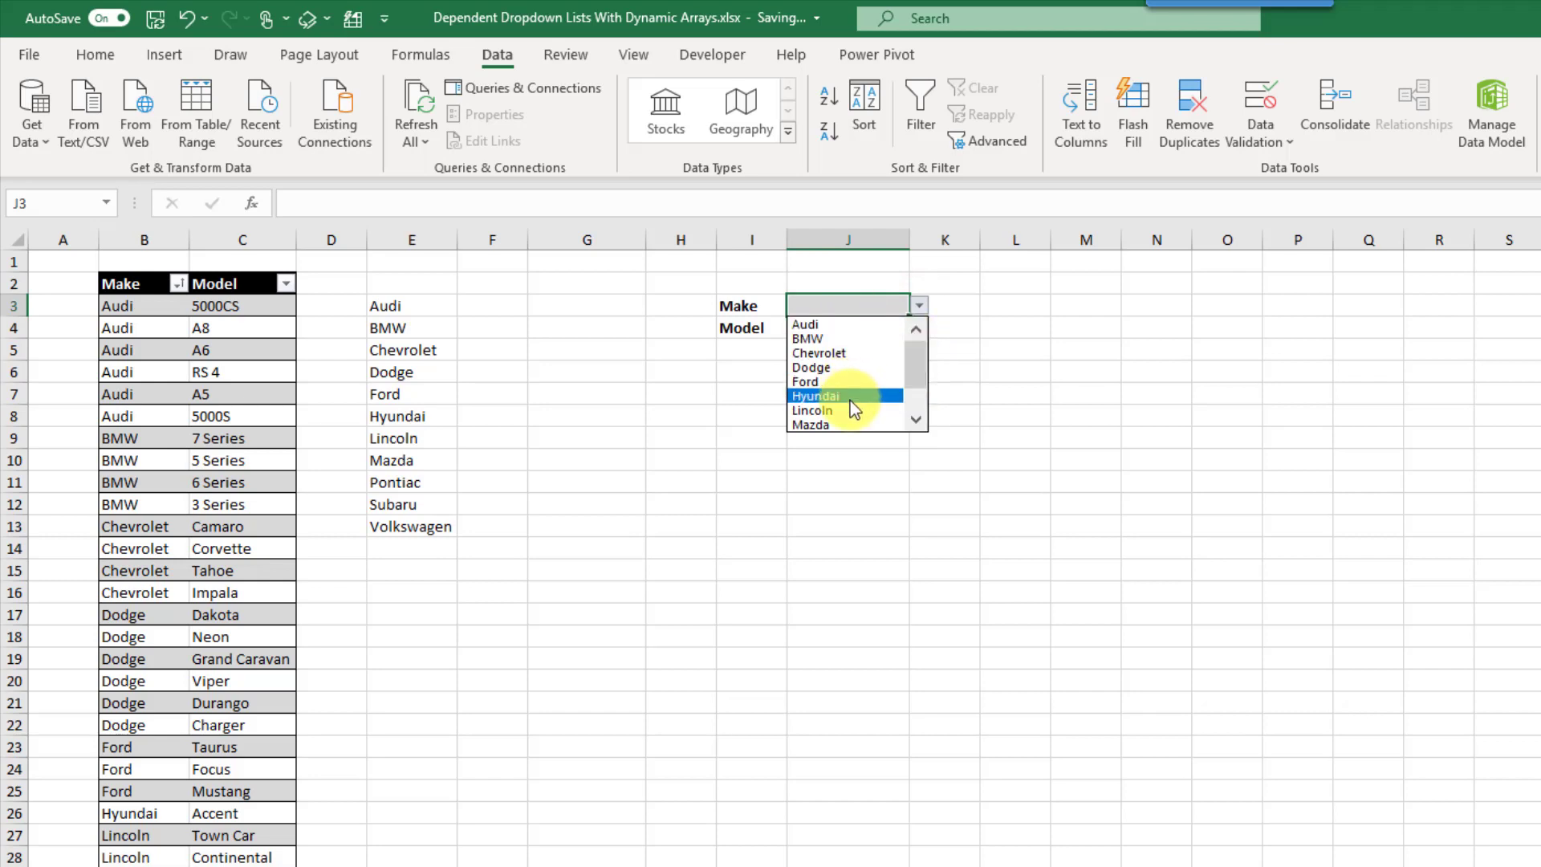
drag(909, 357, 912, 410)
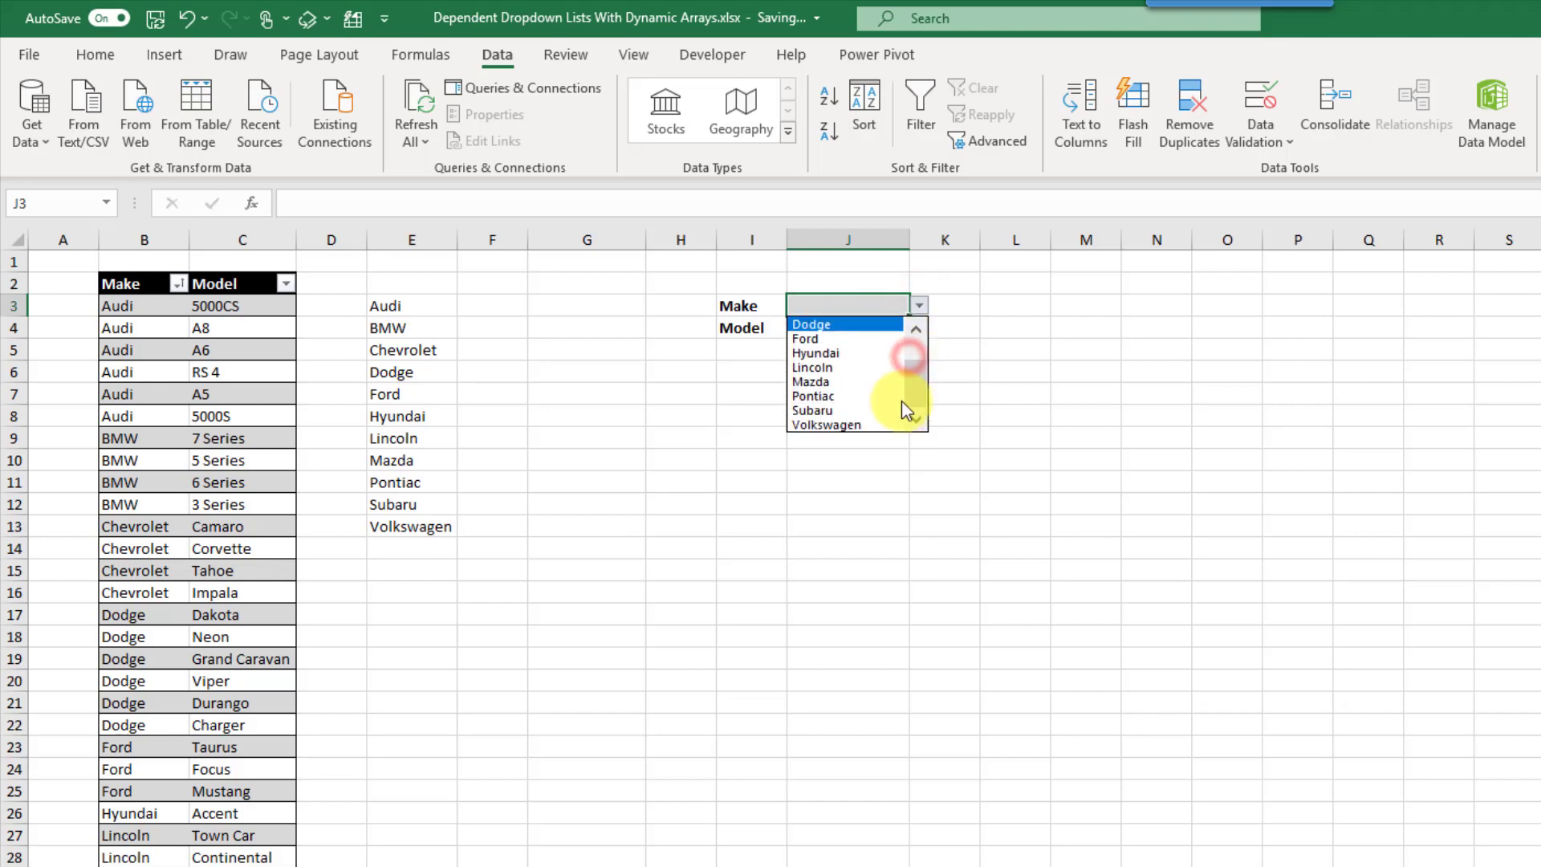
click(870, 410)
click(919, 306)
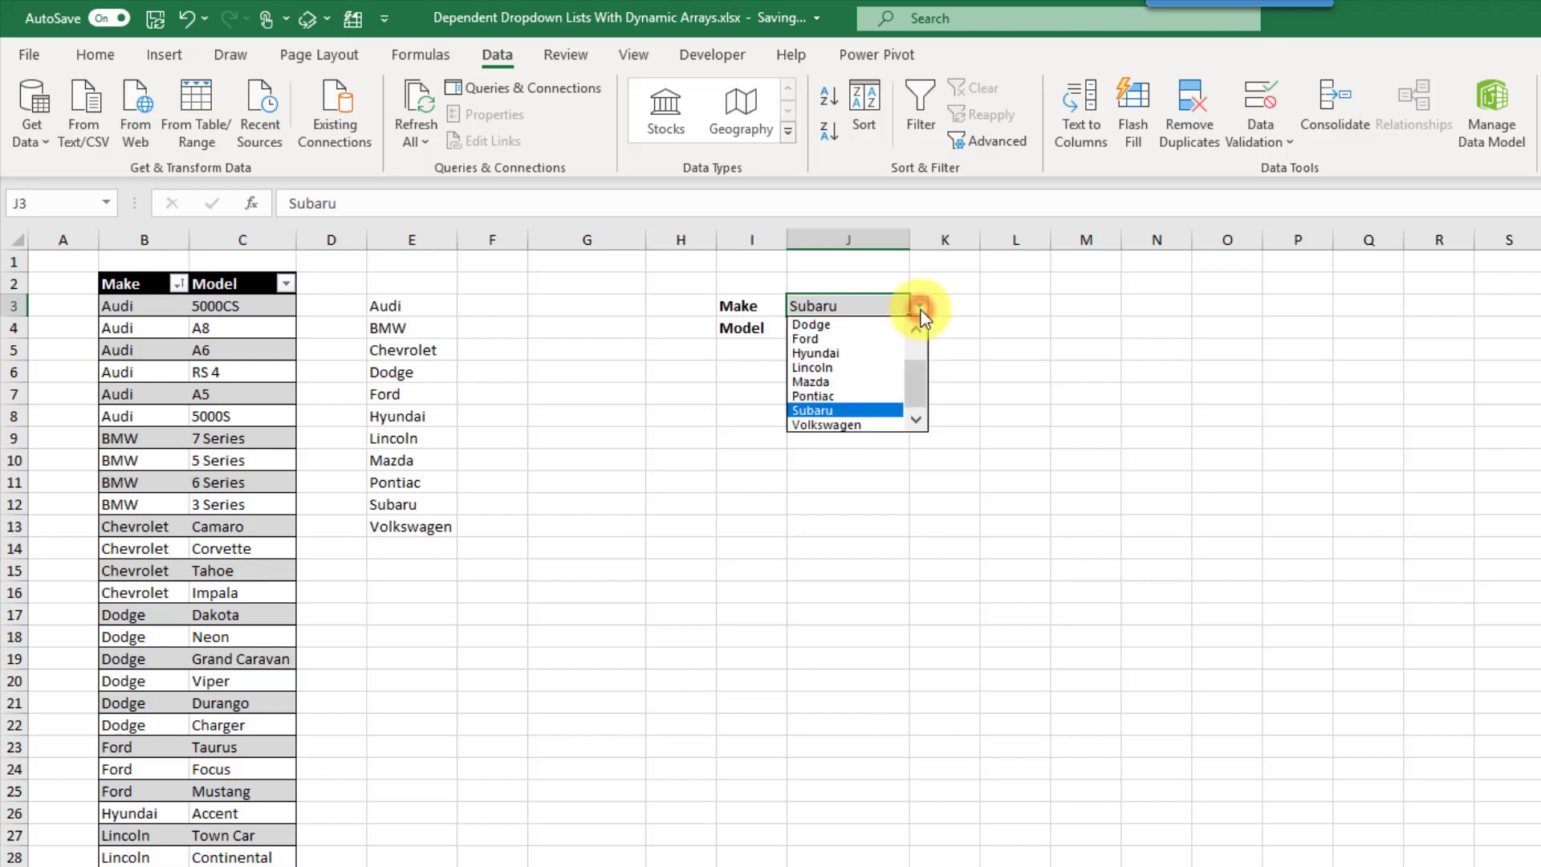
drag(915, 364, 911, 326)
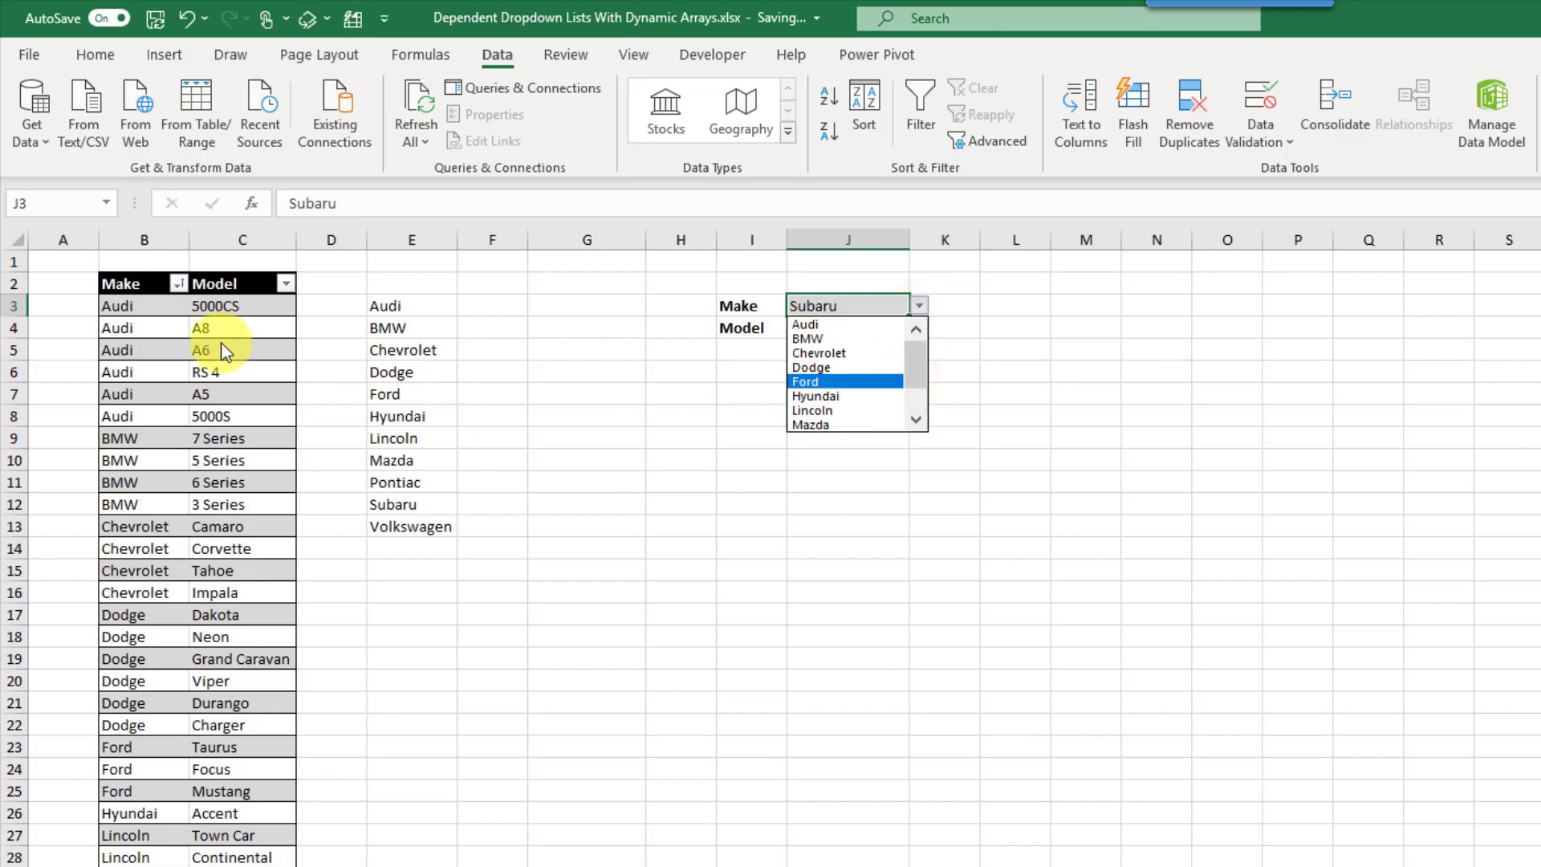
Change the make in B3 to Acura, check the J3 dropdown for the new make, and undo the change
click(155, 307)
click(155, 306)
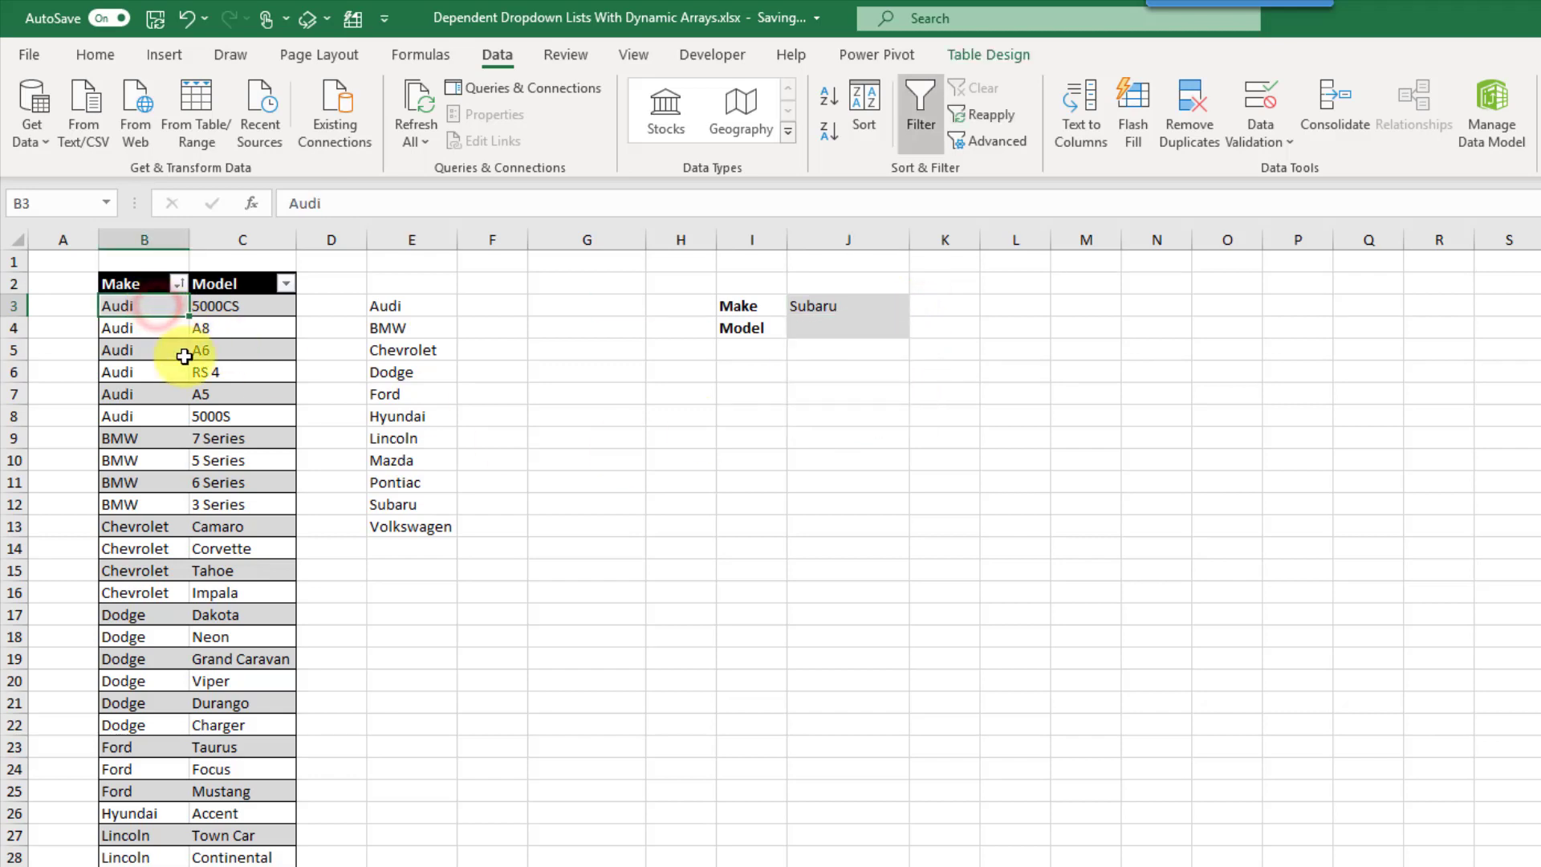
text(Acura)
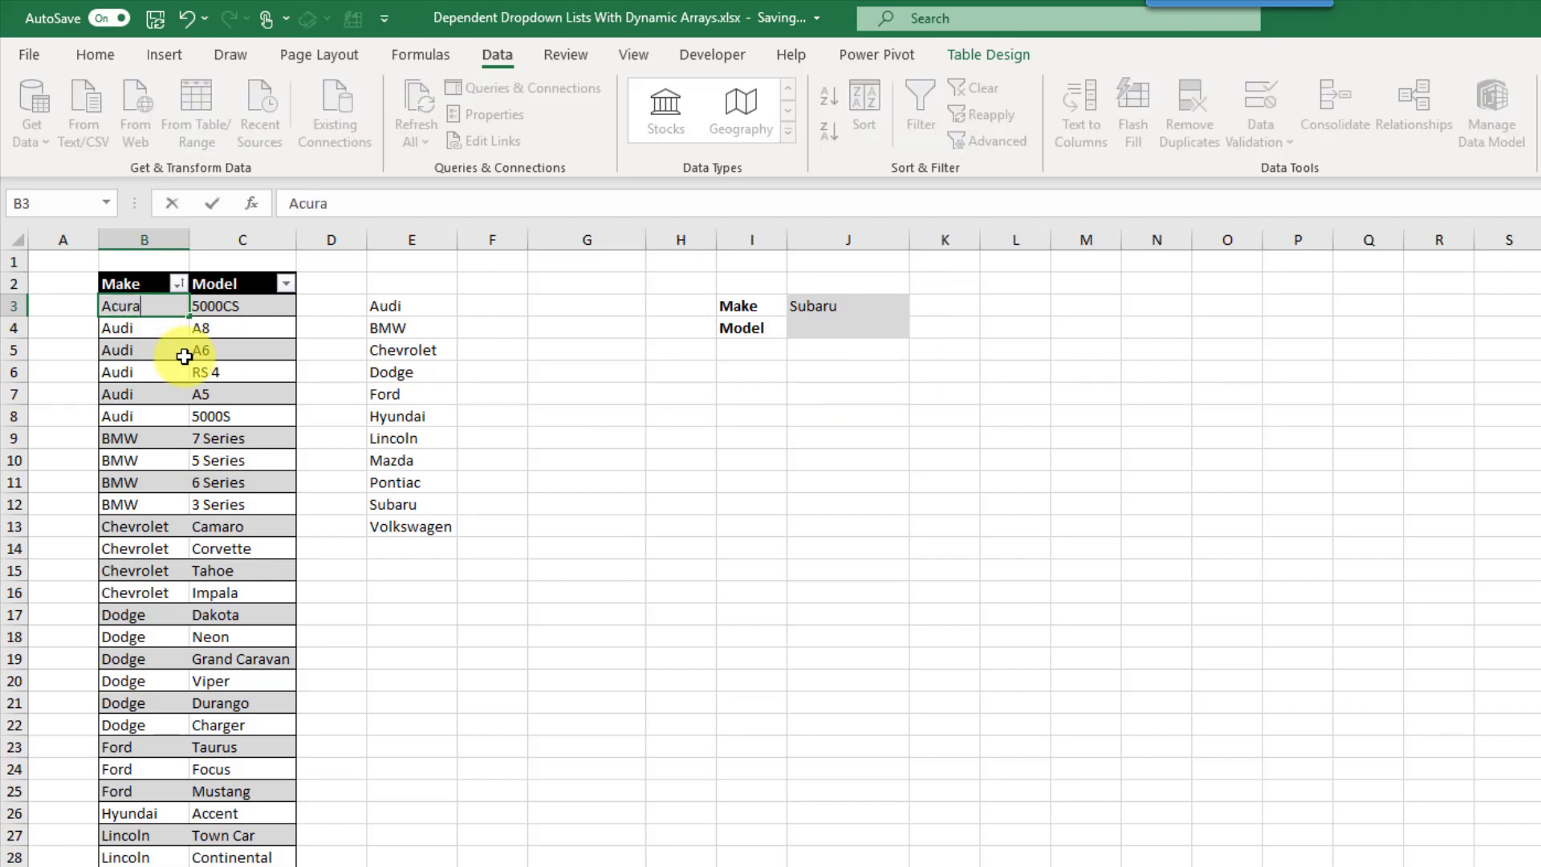
key(Return)
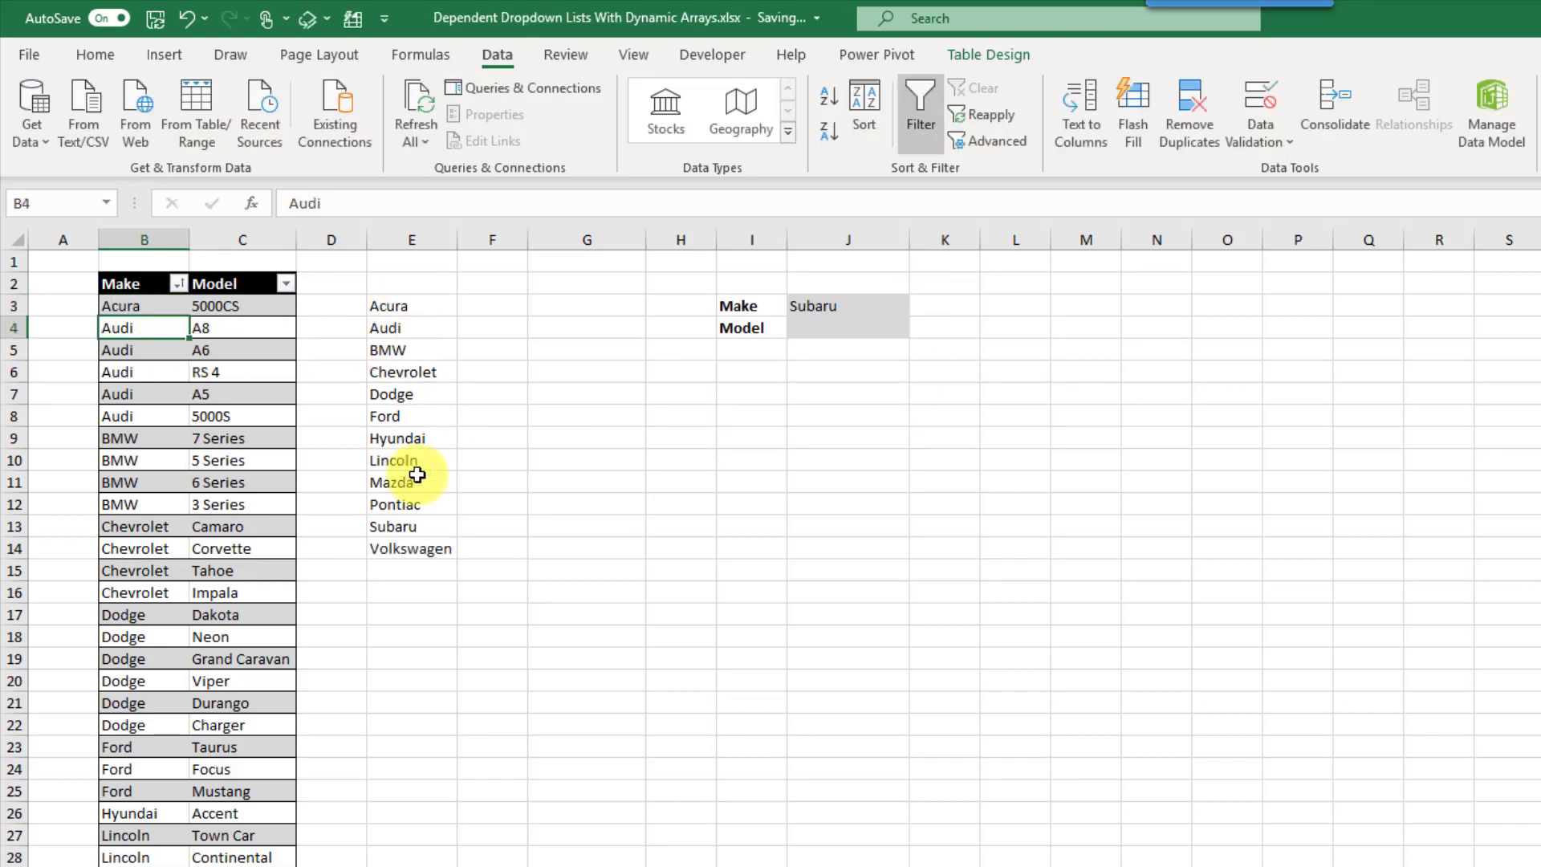
click(866, 303)
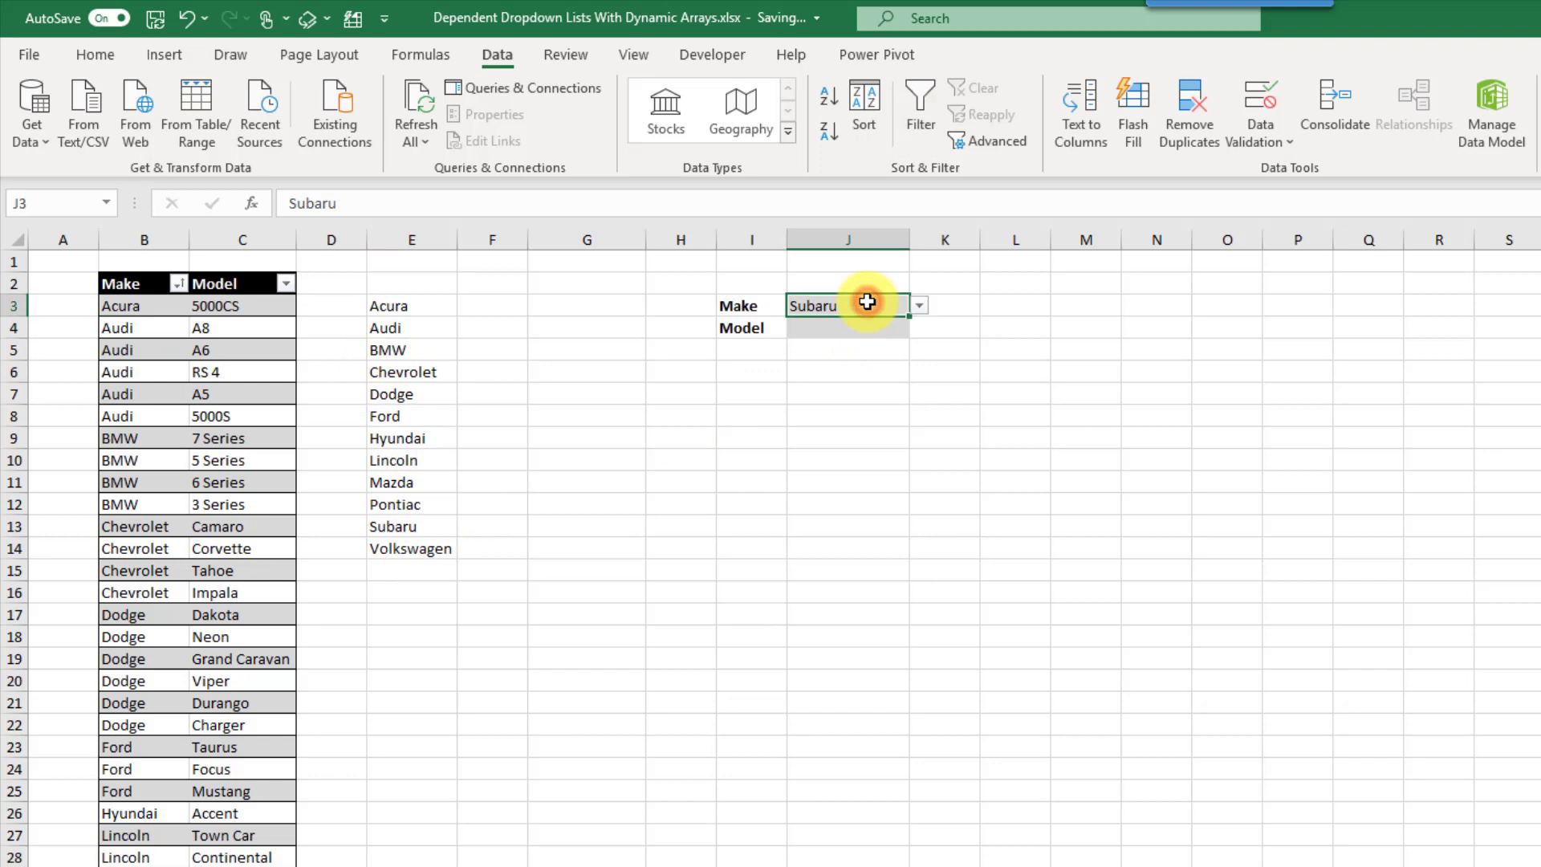
click(918, 306)
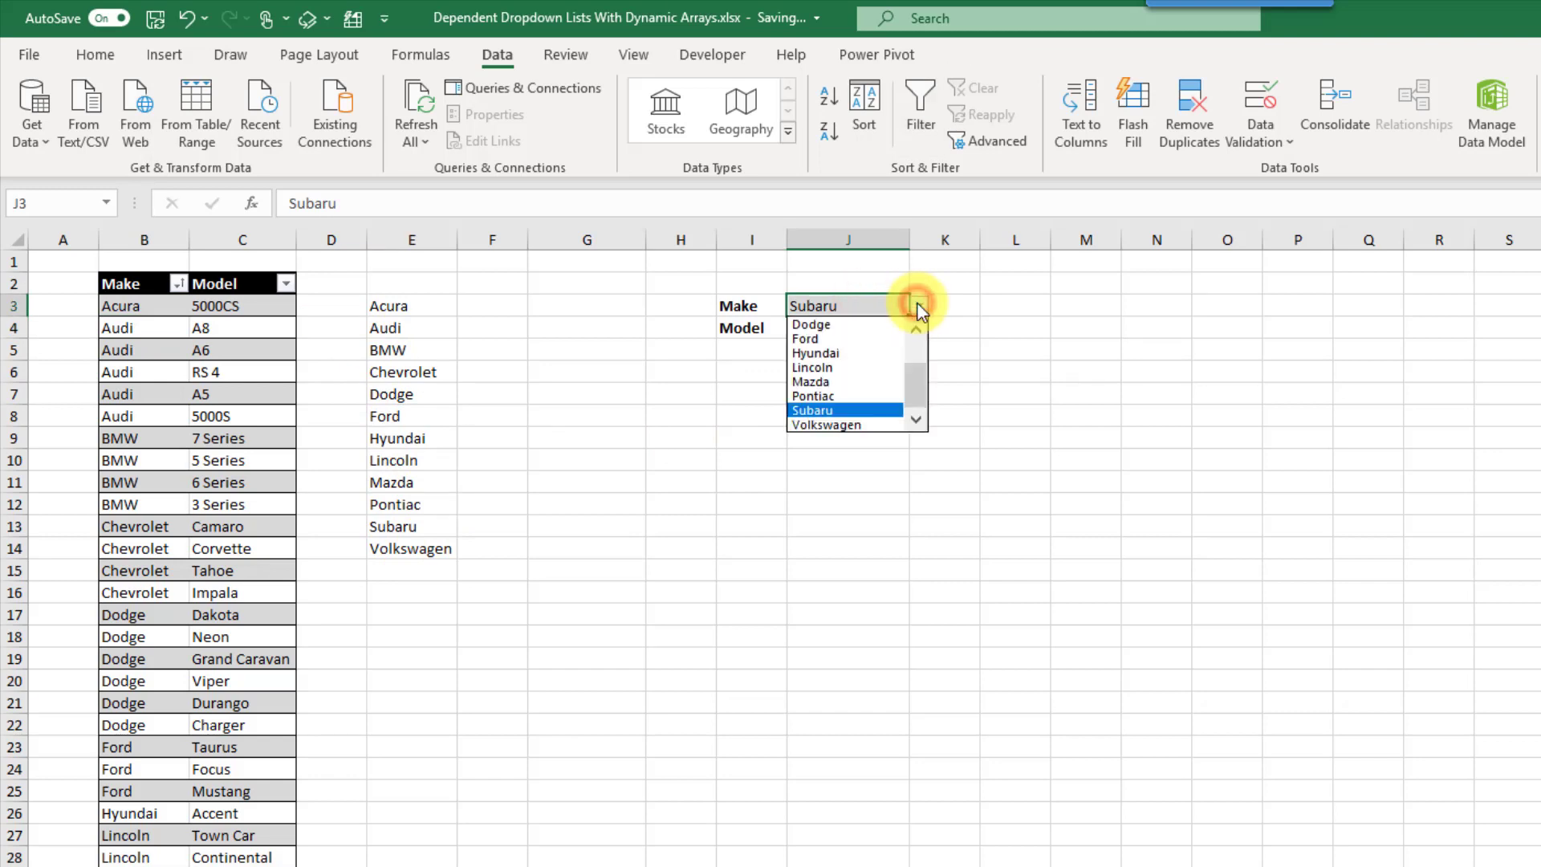
drag(919, 377, 916, 321)
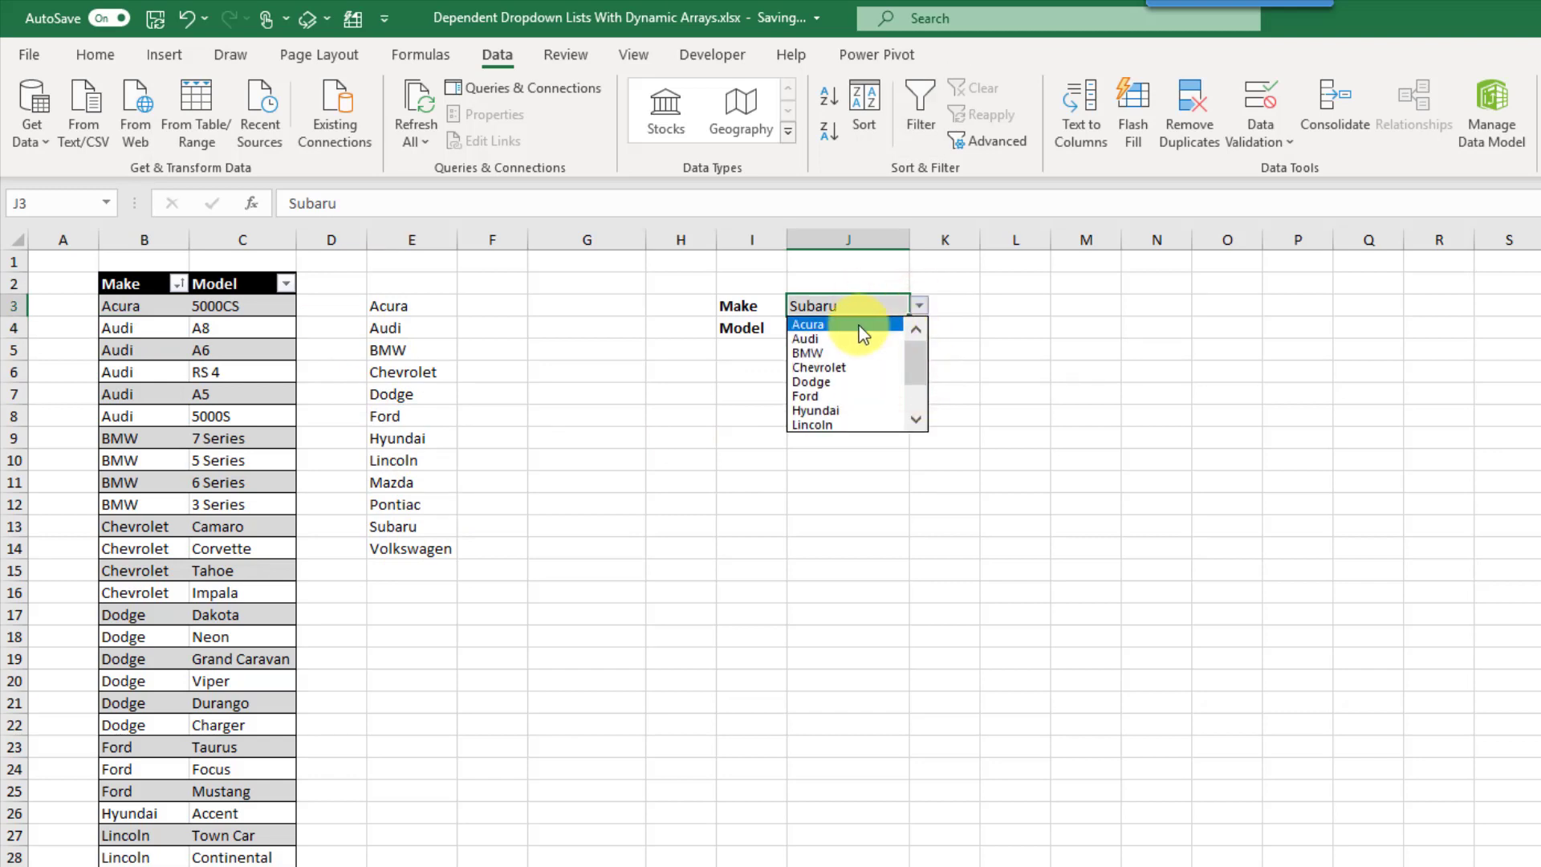
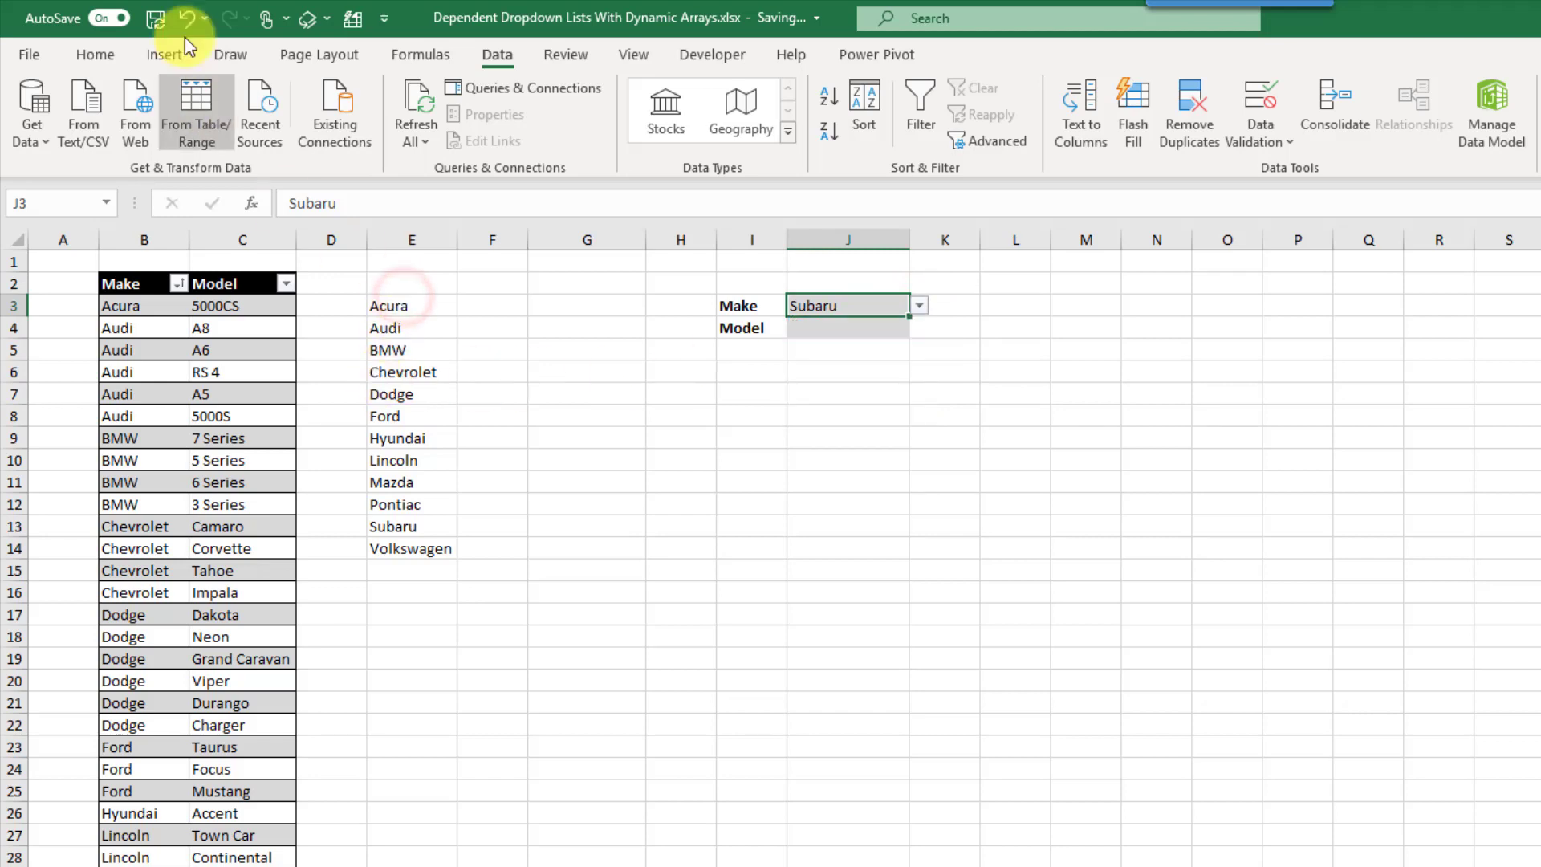
click(187, 18)
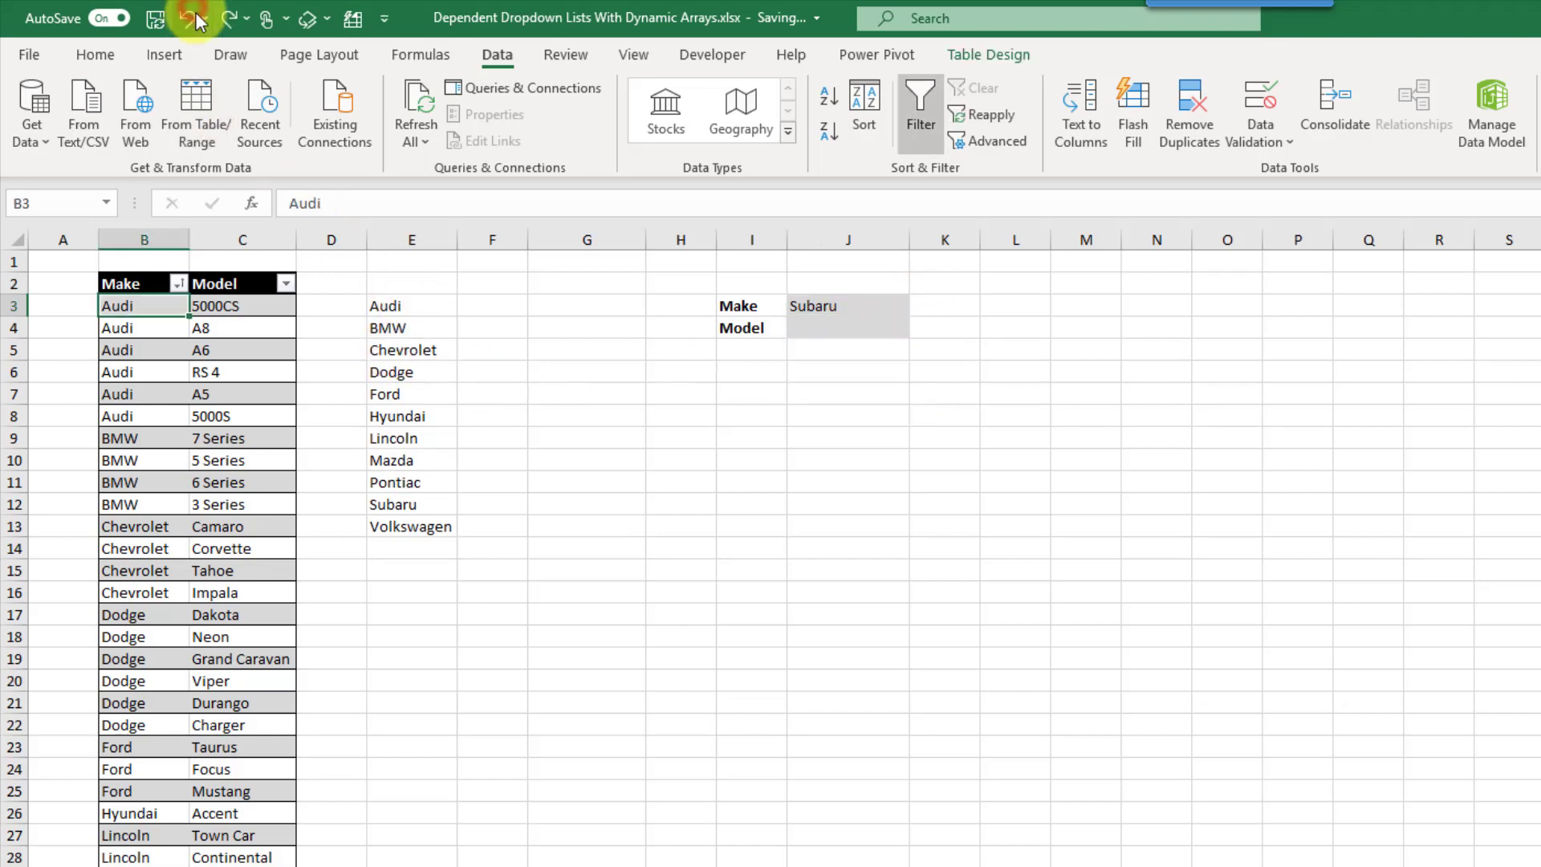
Begin a FILTER formula in G3 with the table column CarList[Model] as its array argument
click(426, 311)
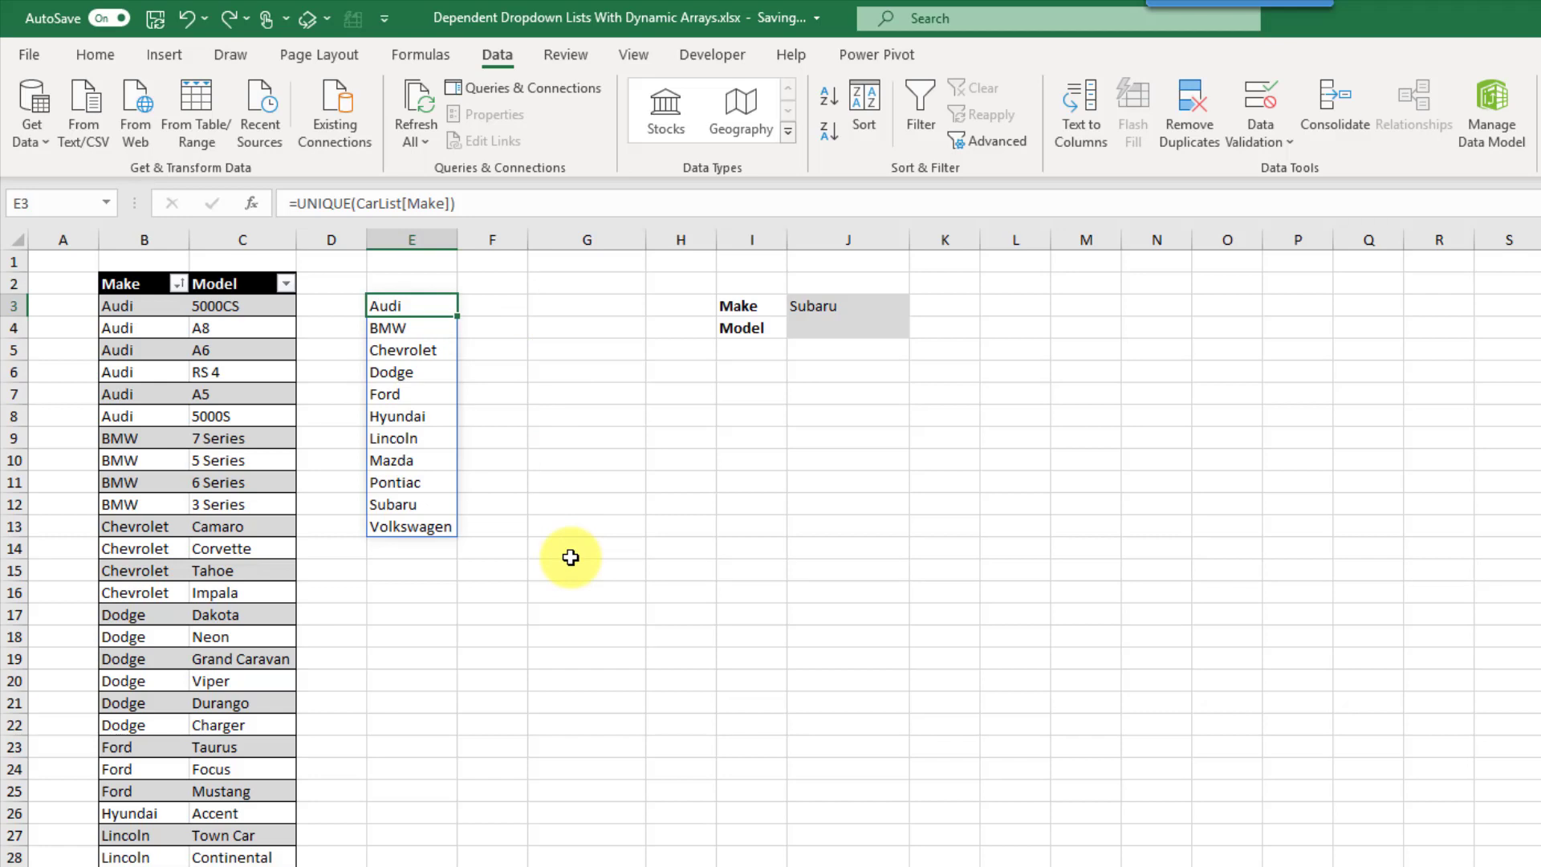
click(591, 310)
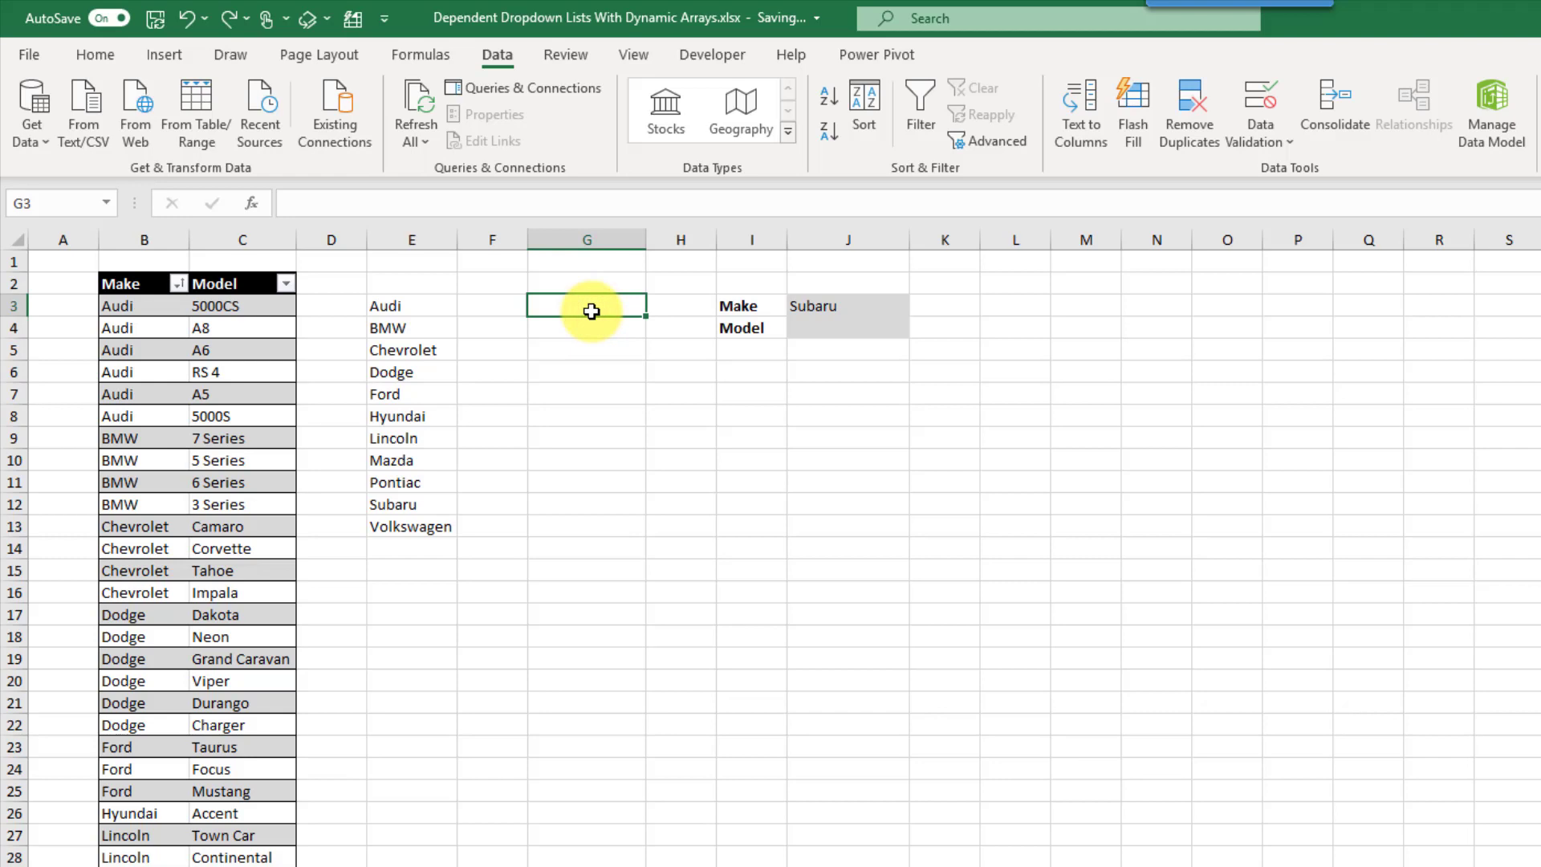
text(=filter)
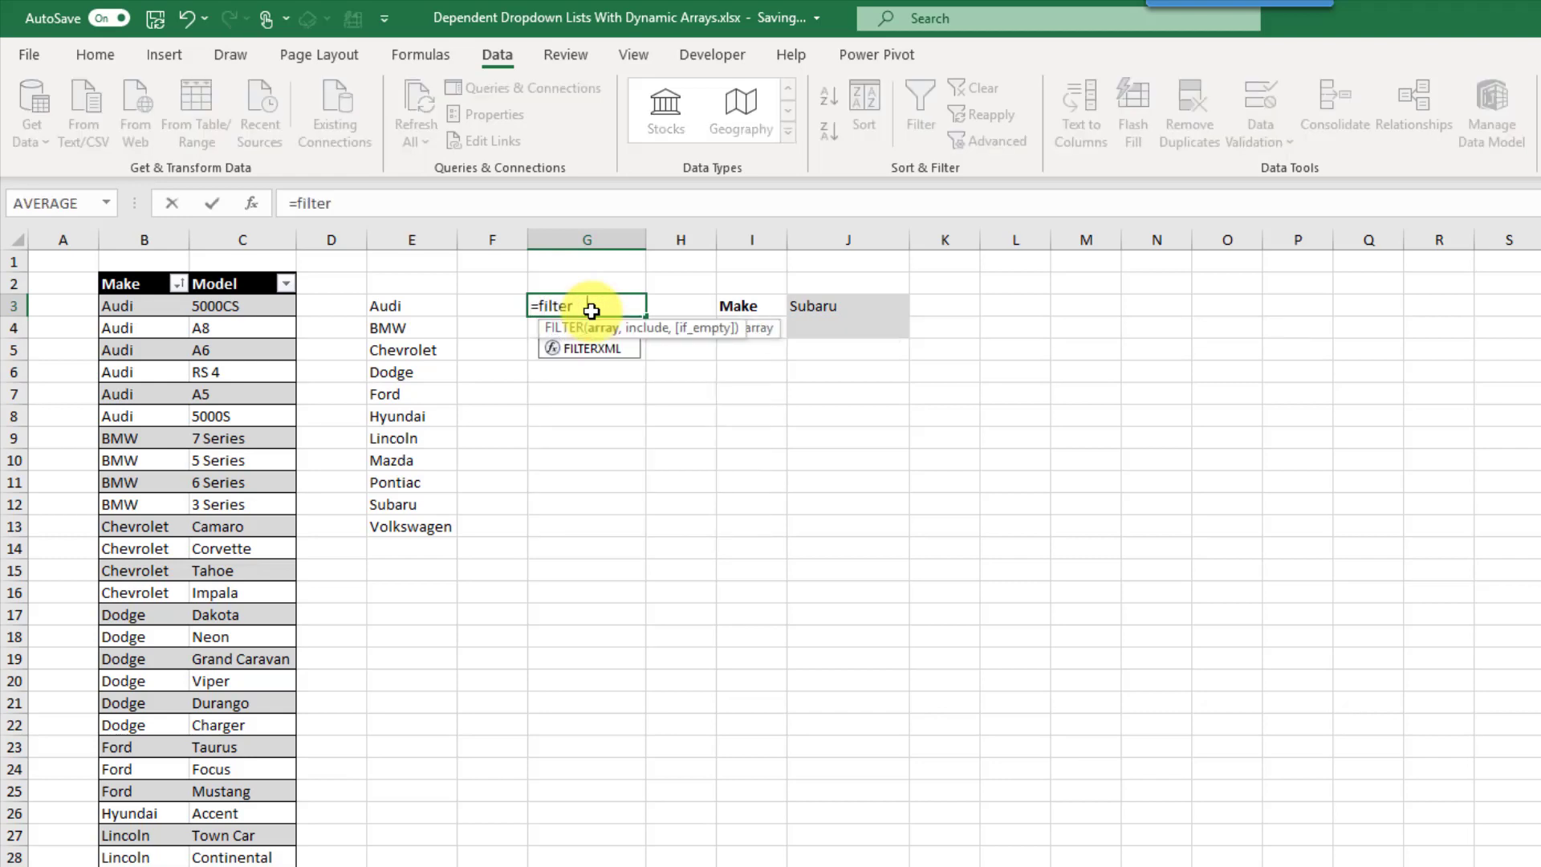
key(Tab)
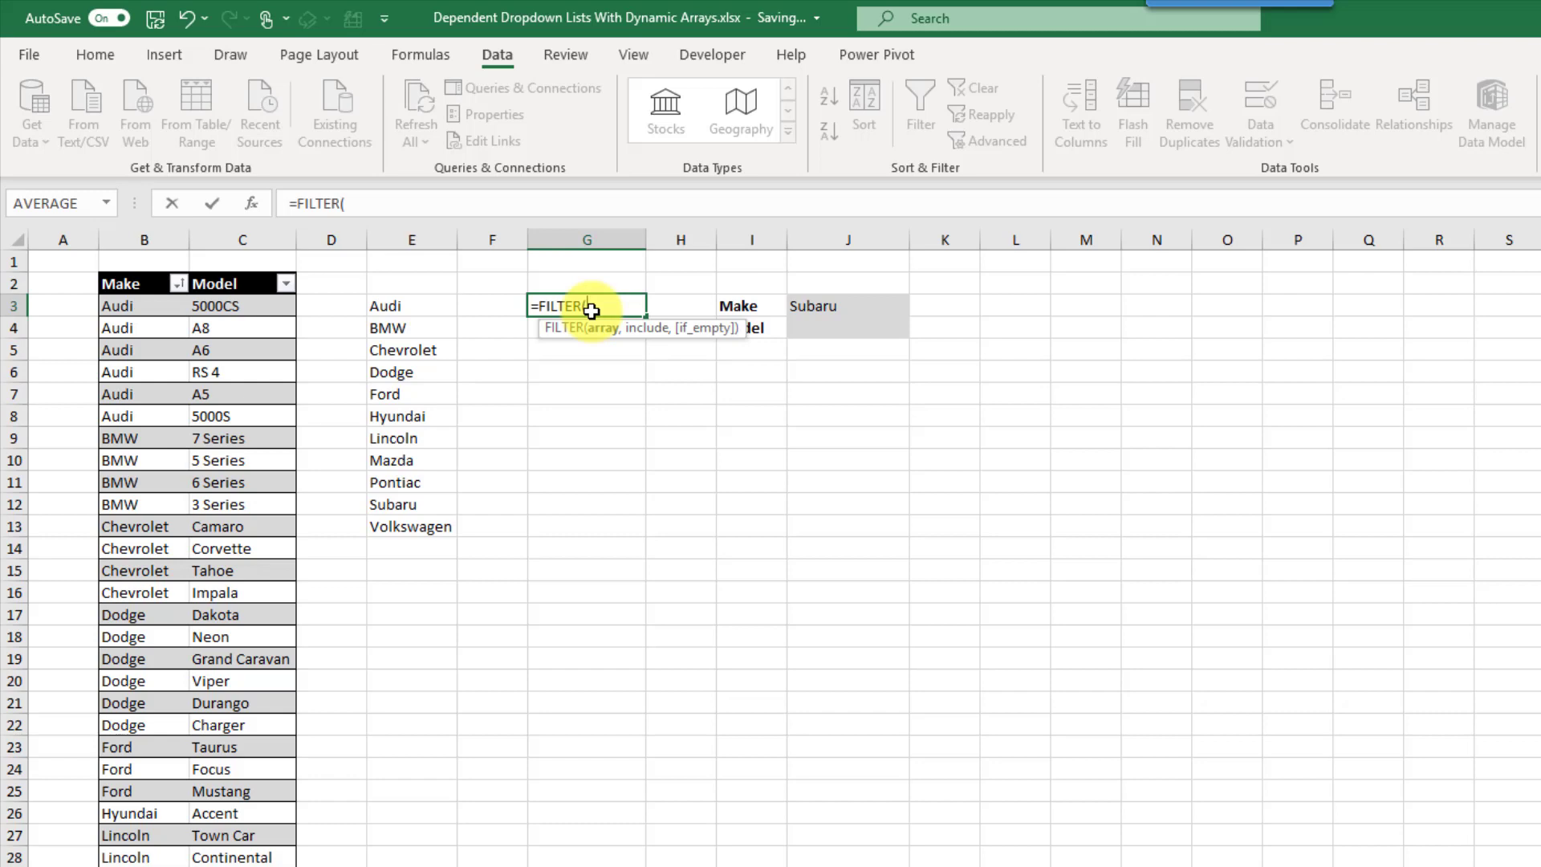
click(235, 309)
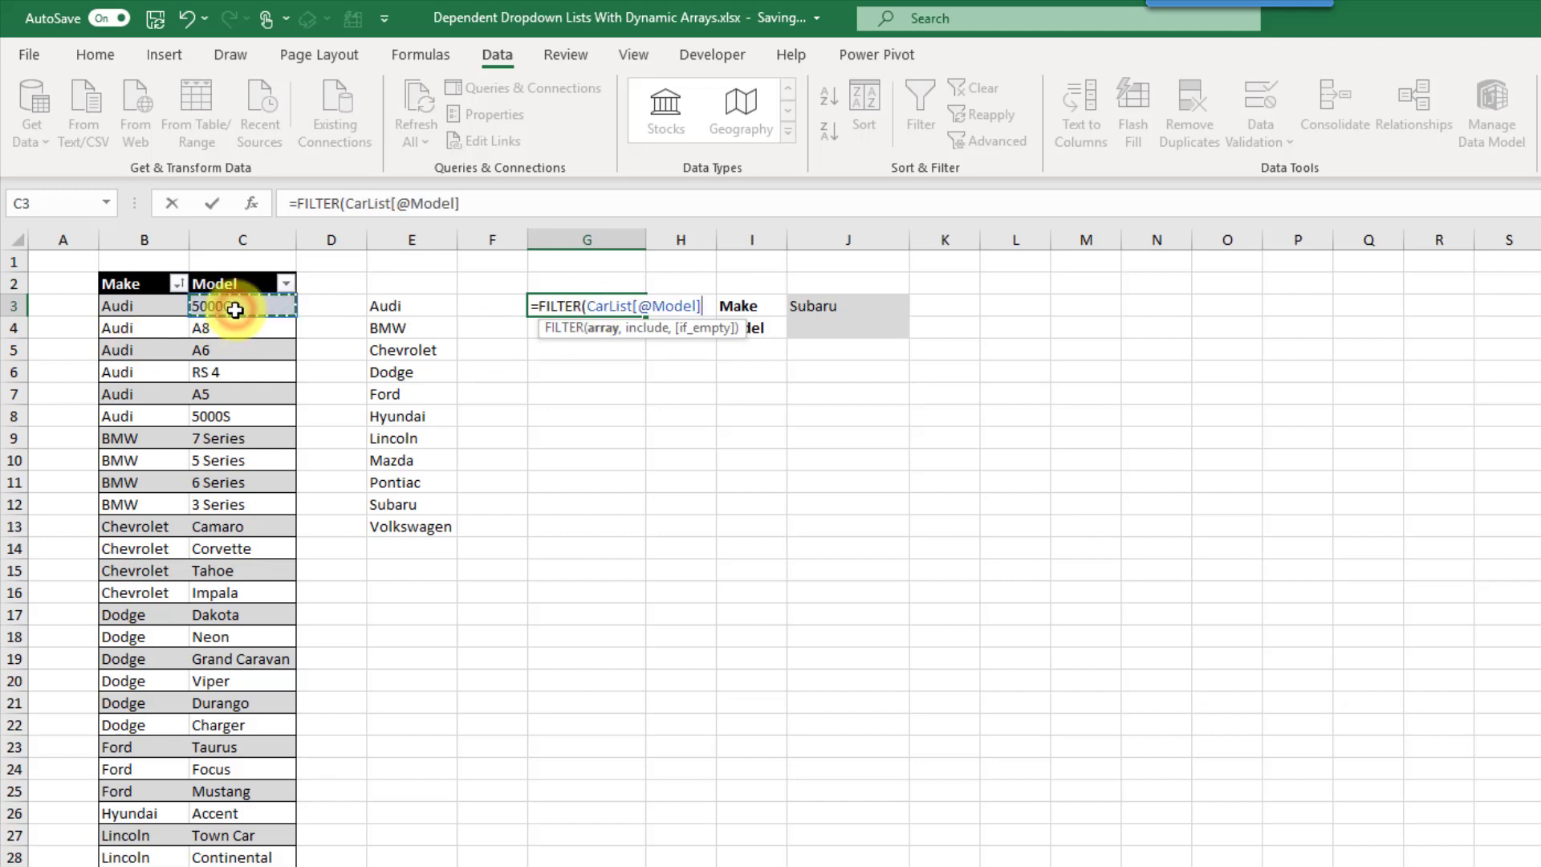
key(ctrl+shift+Down)
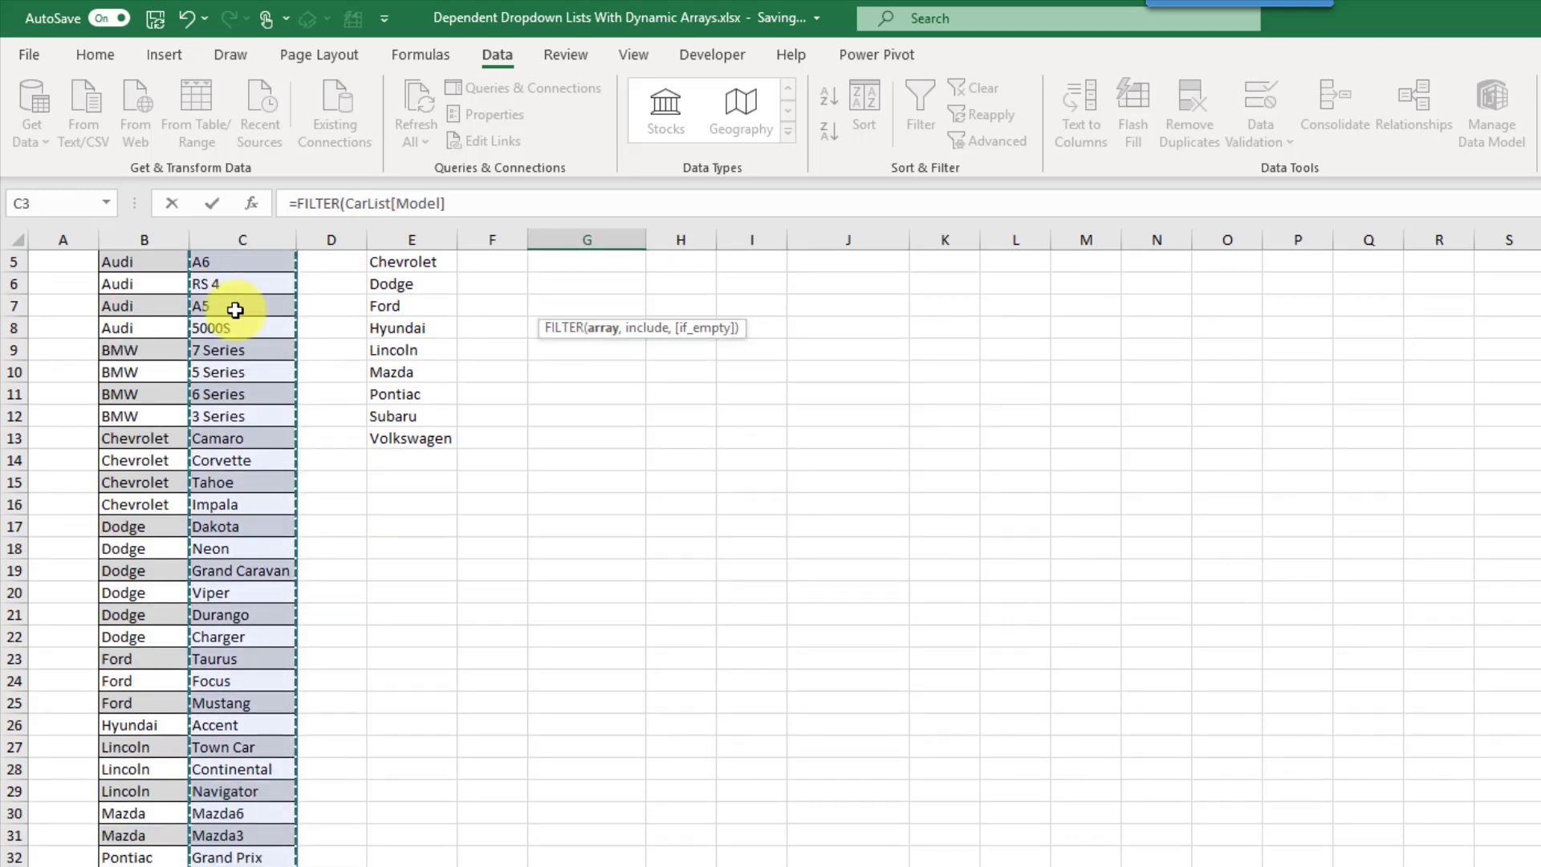
text(,)
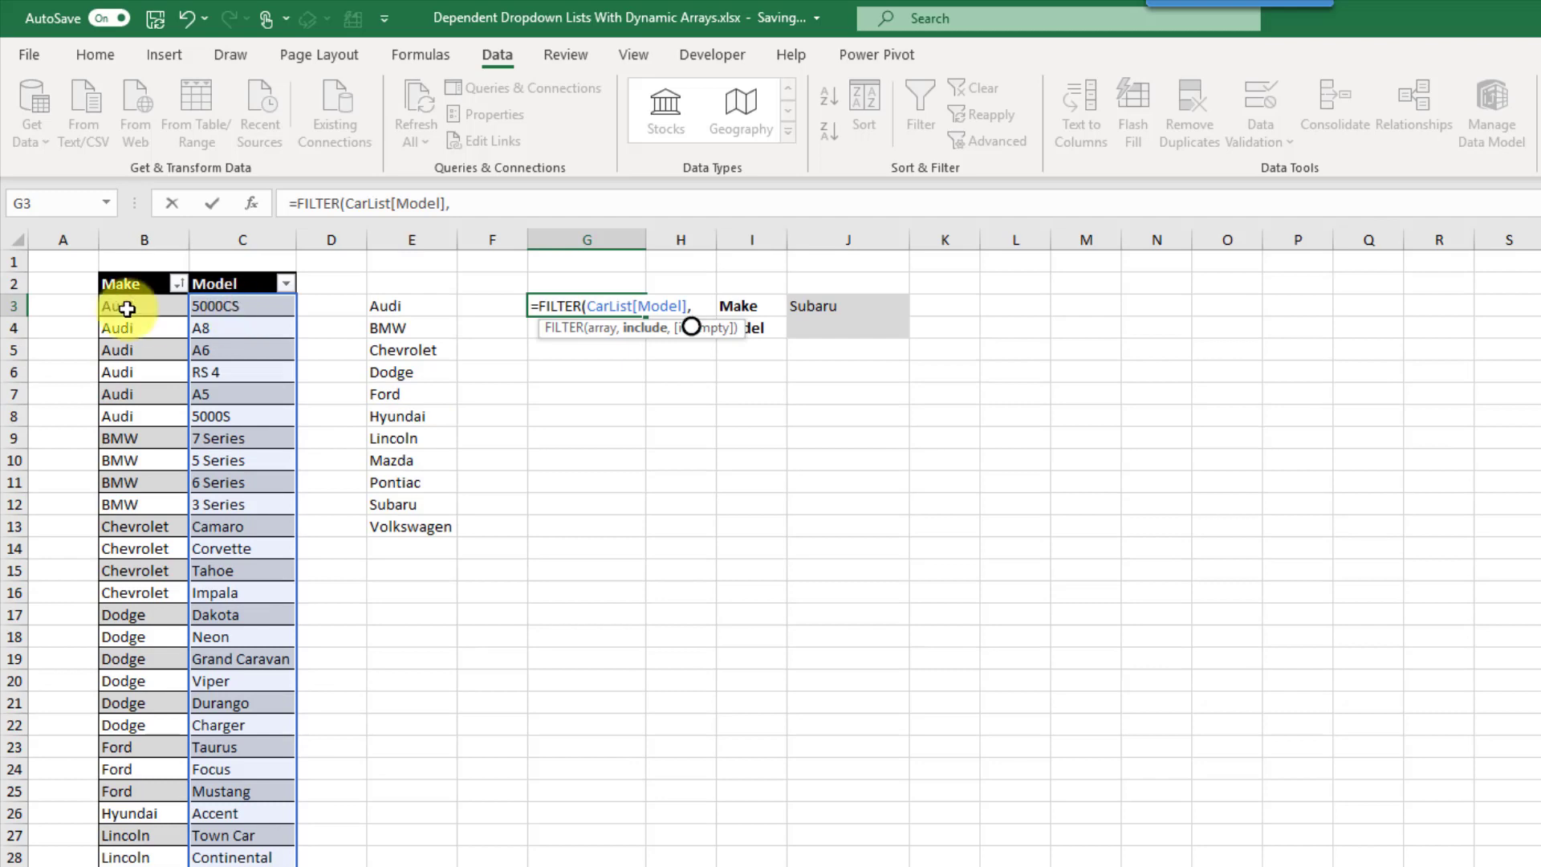
Complete G3's FILTER formula with the include condition CarList[Make]=J3 and check the spilled models
click(126, 309)
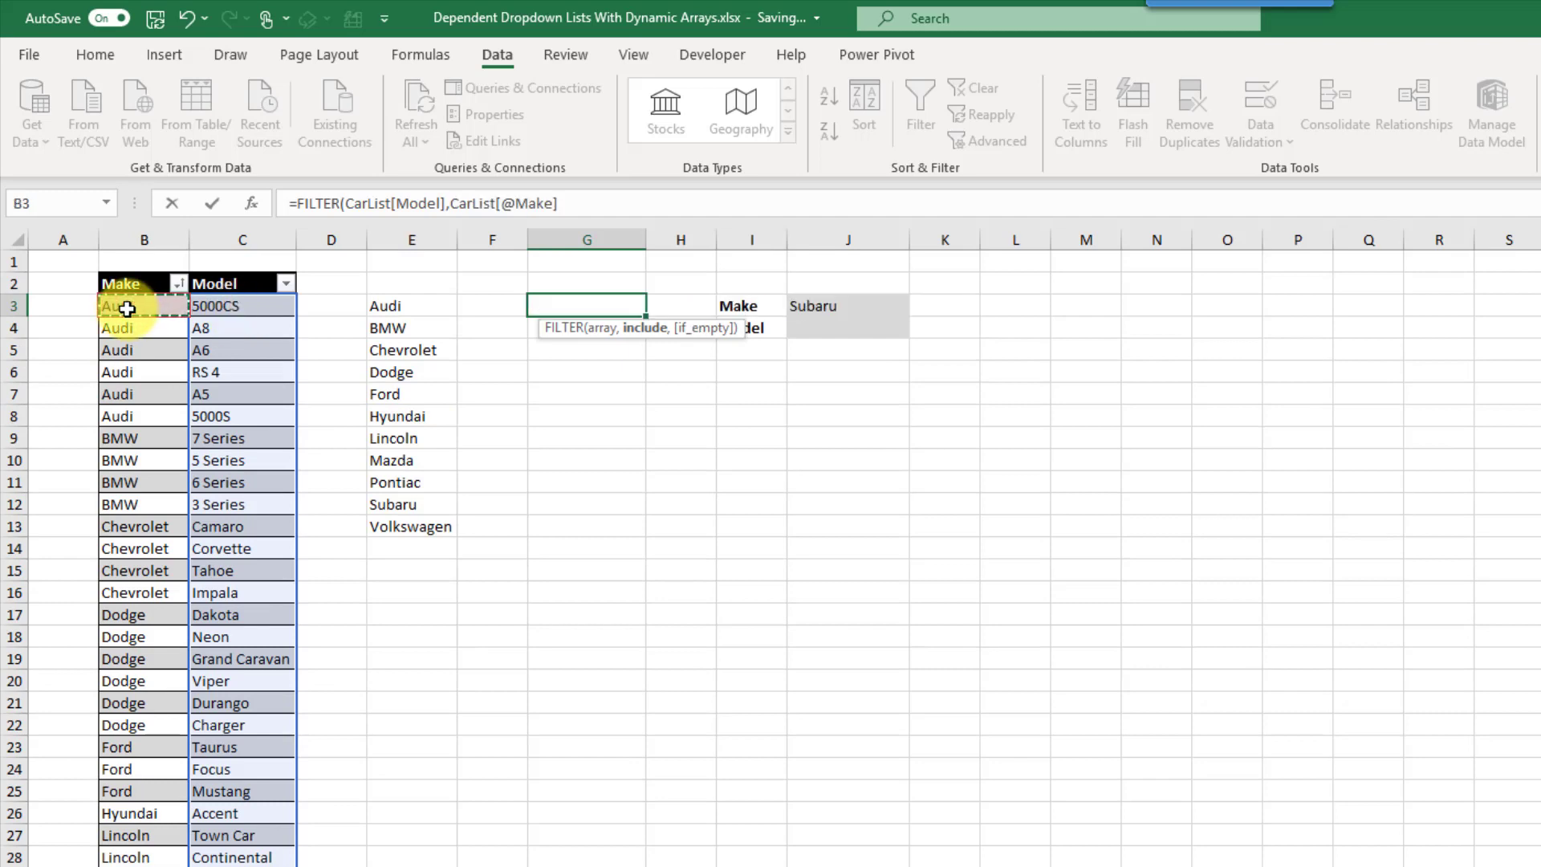
key(ctrl+shift+Down)
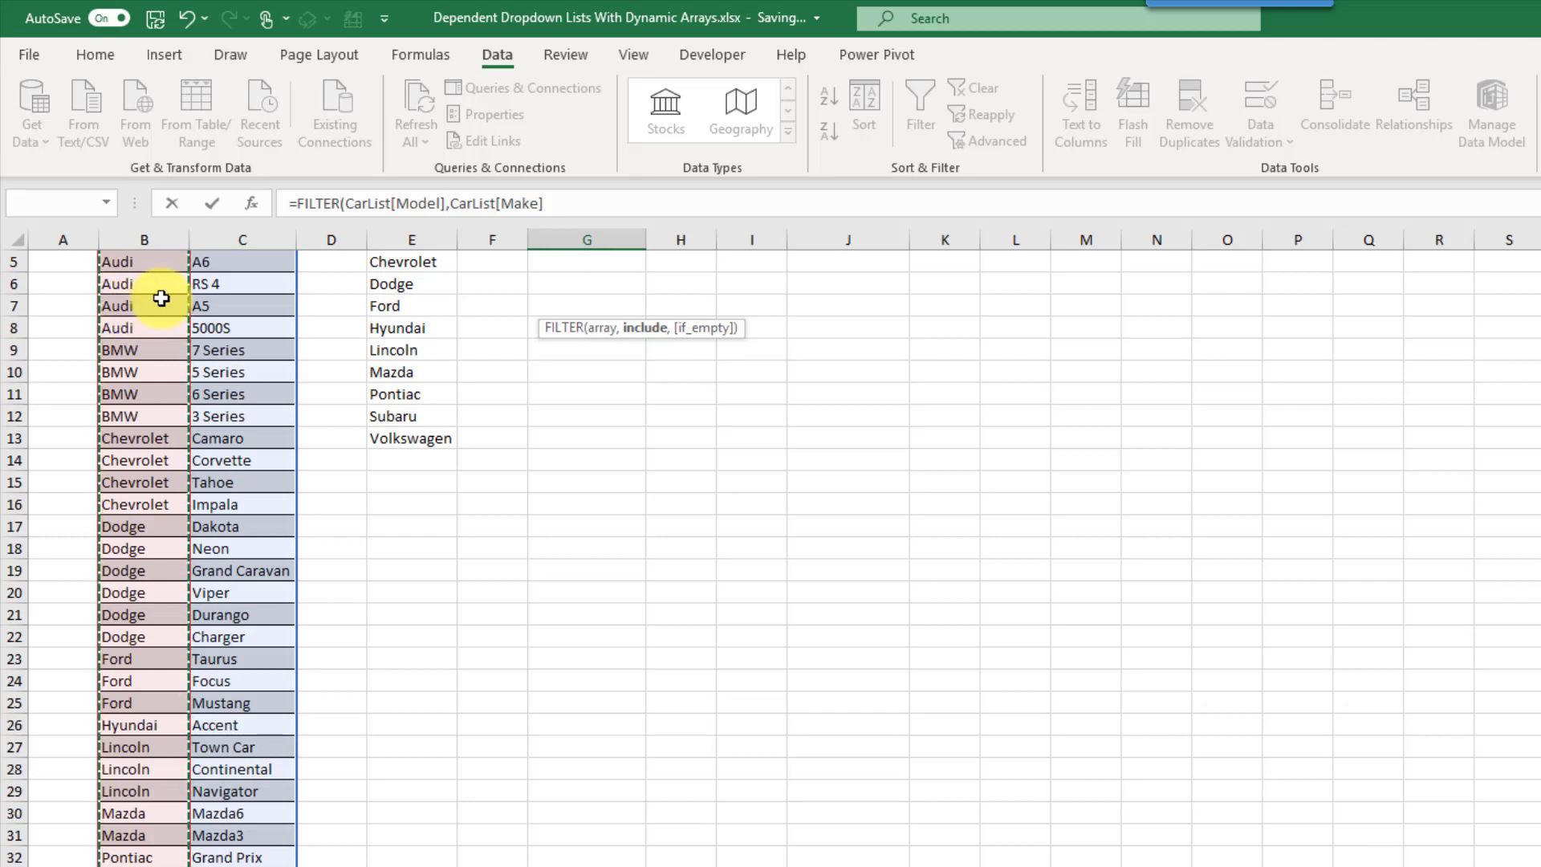
text(=)
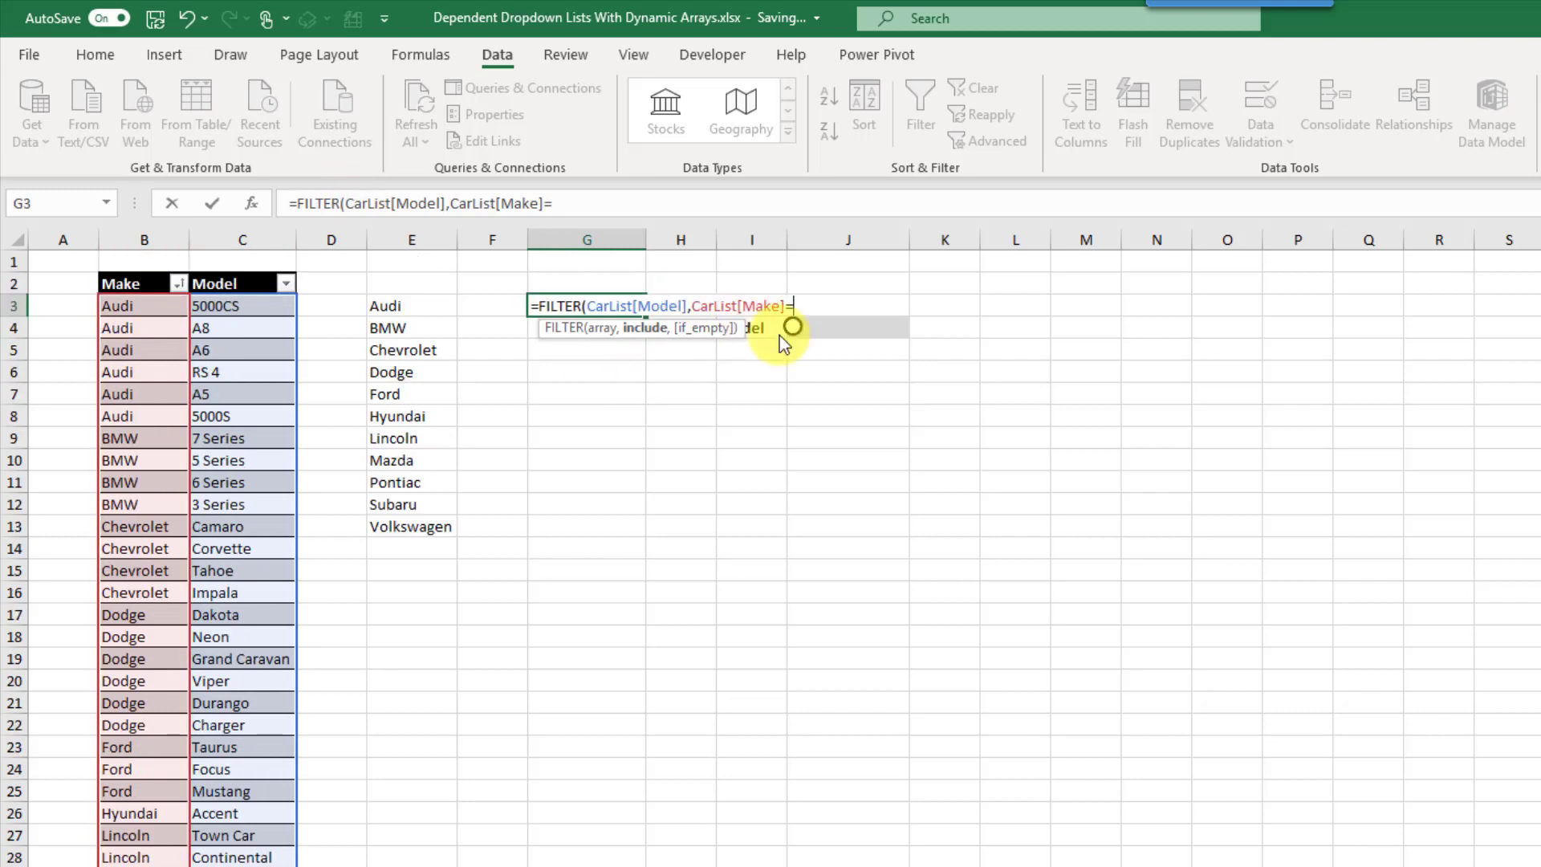
click(928, 310)
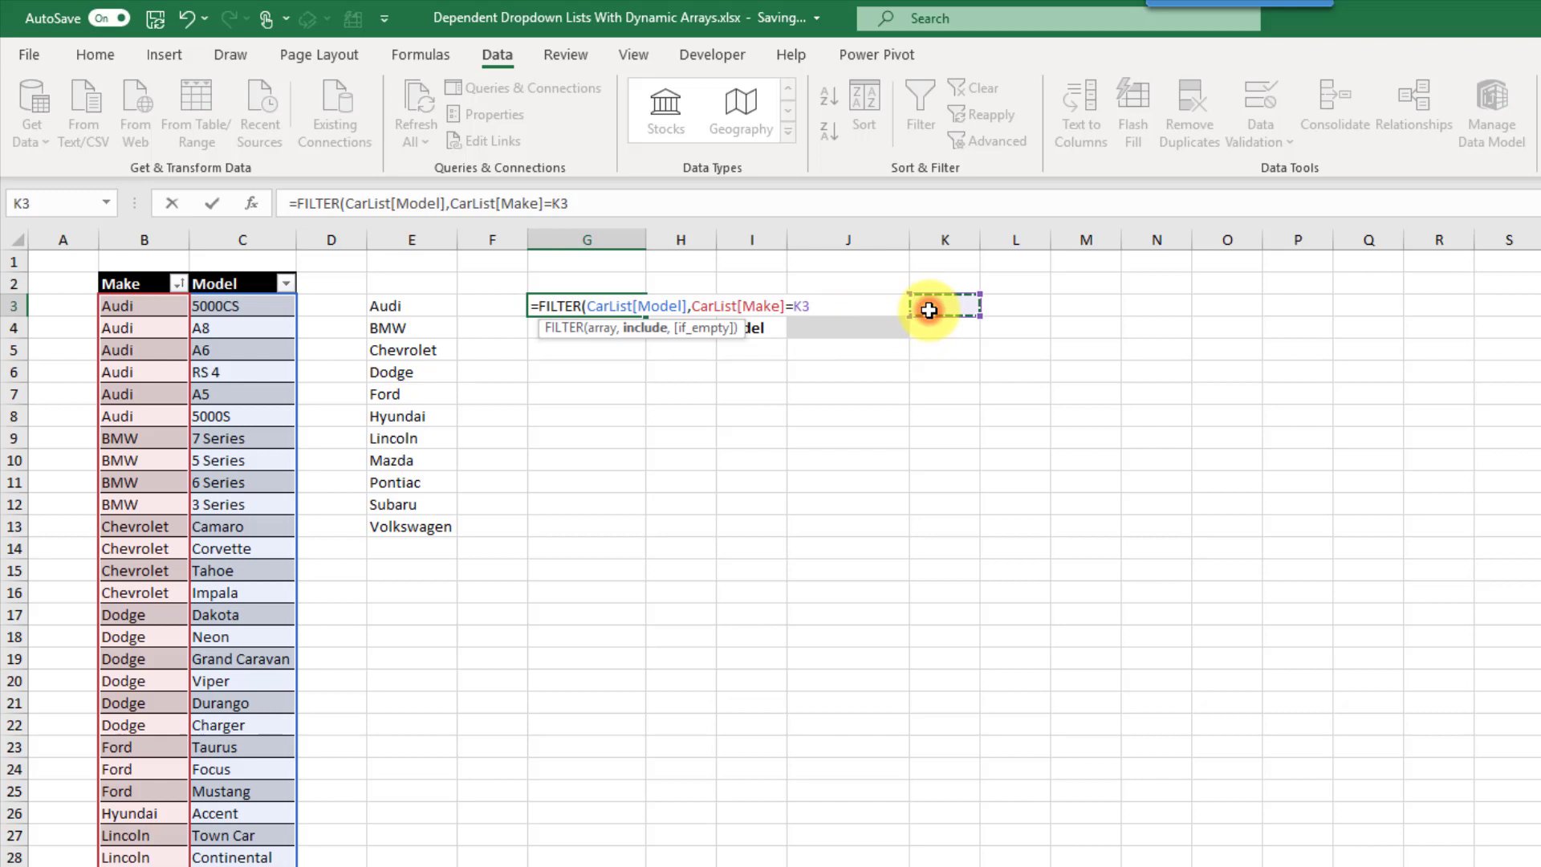
key(Left)
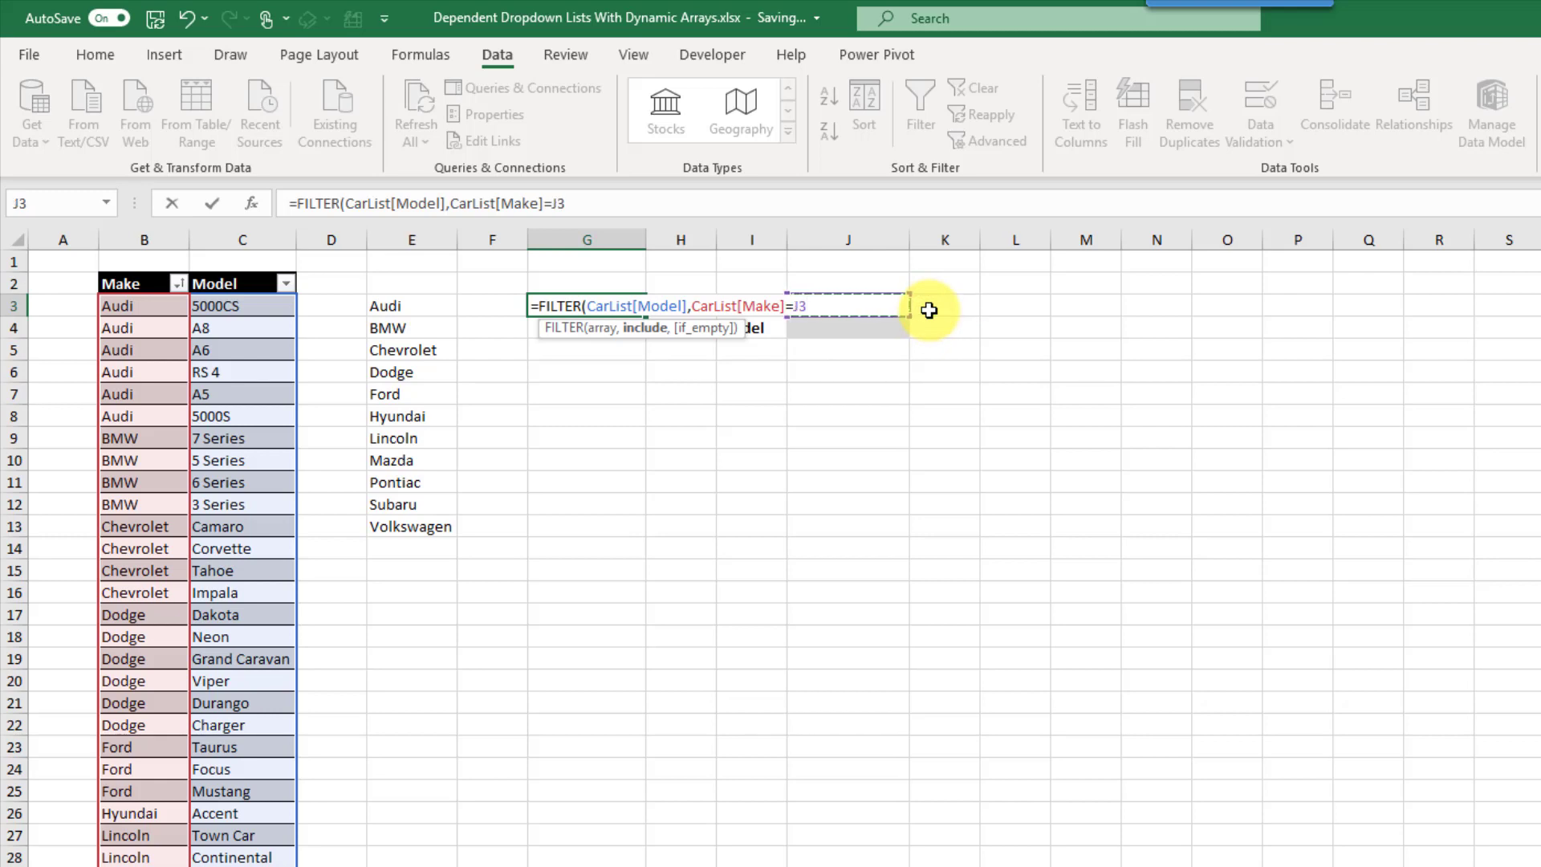
text())
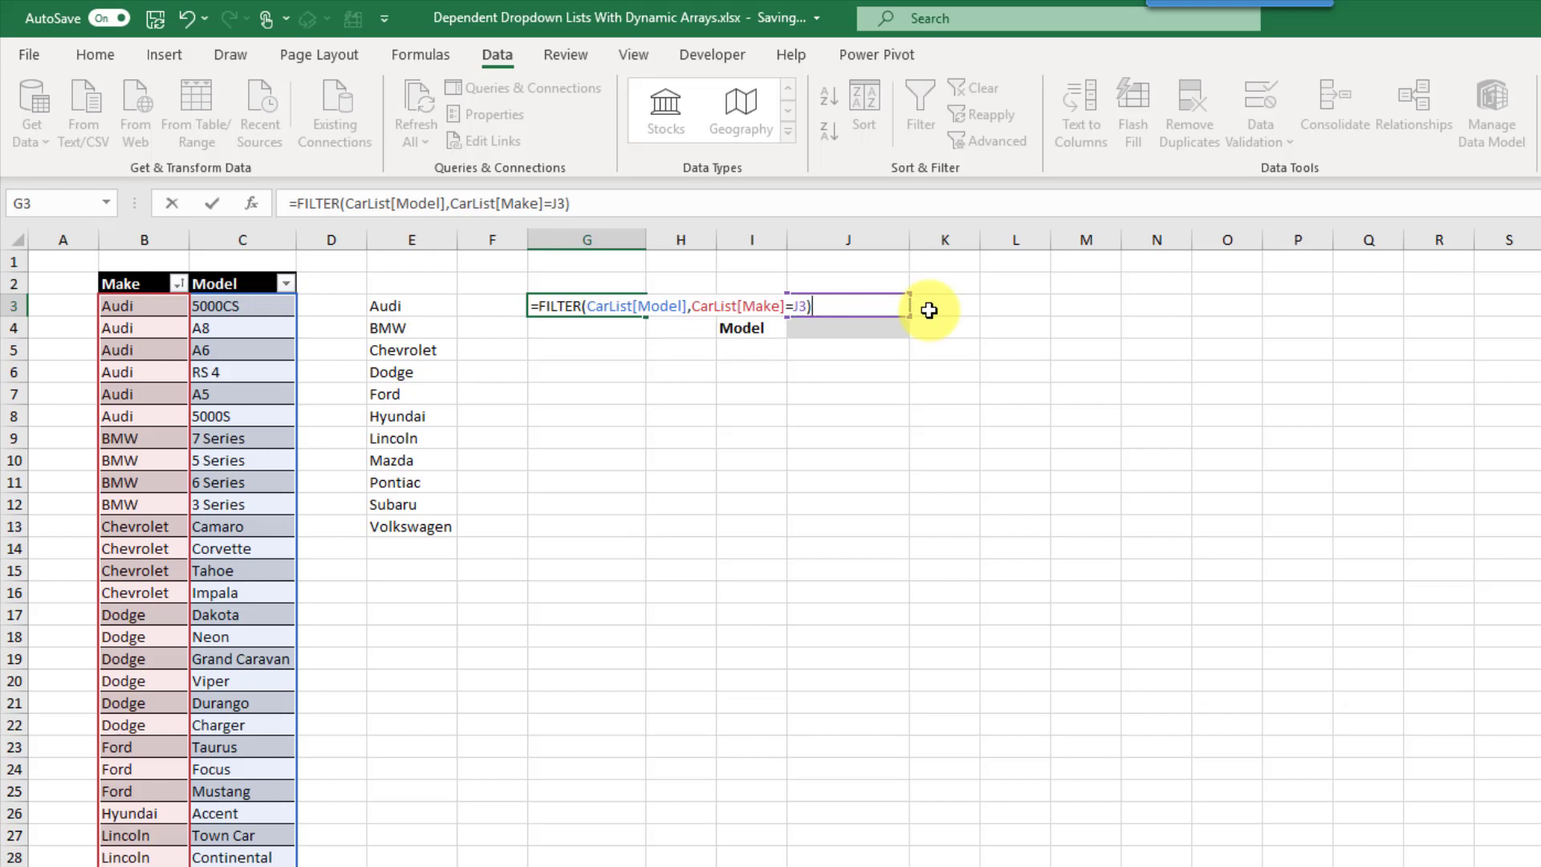
key(Return)
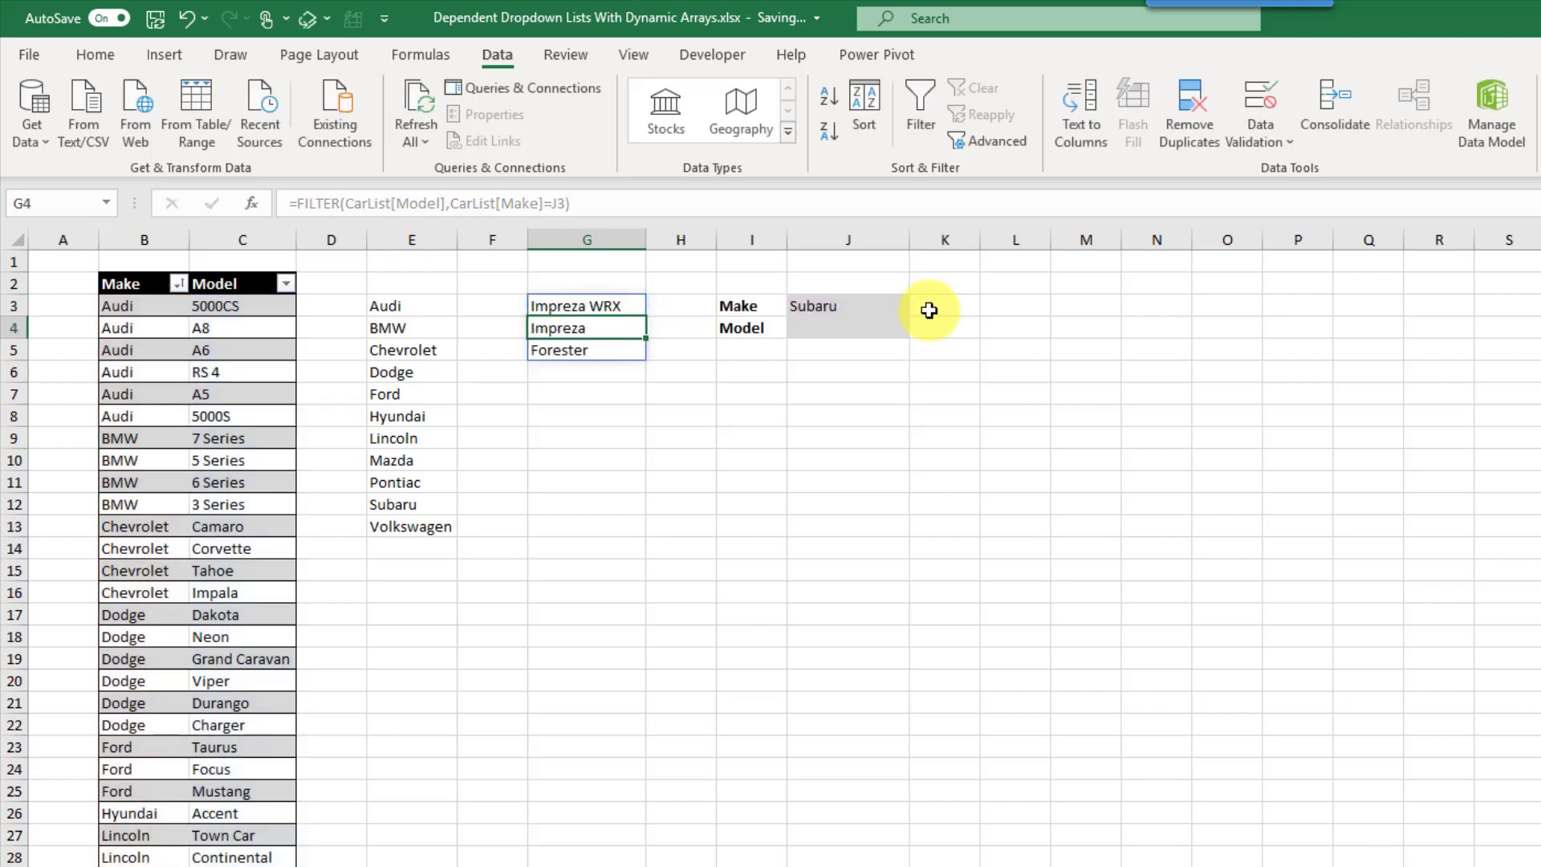
key(Up)
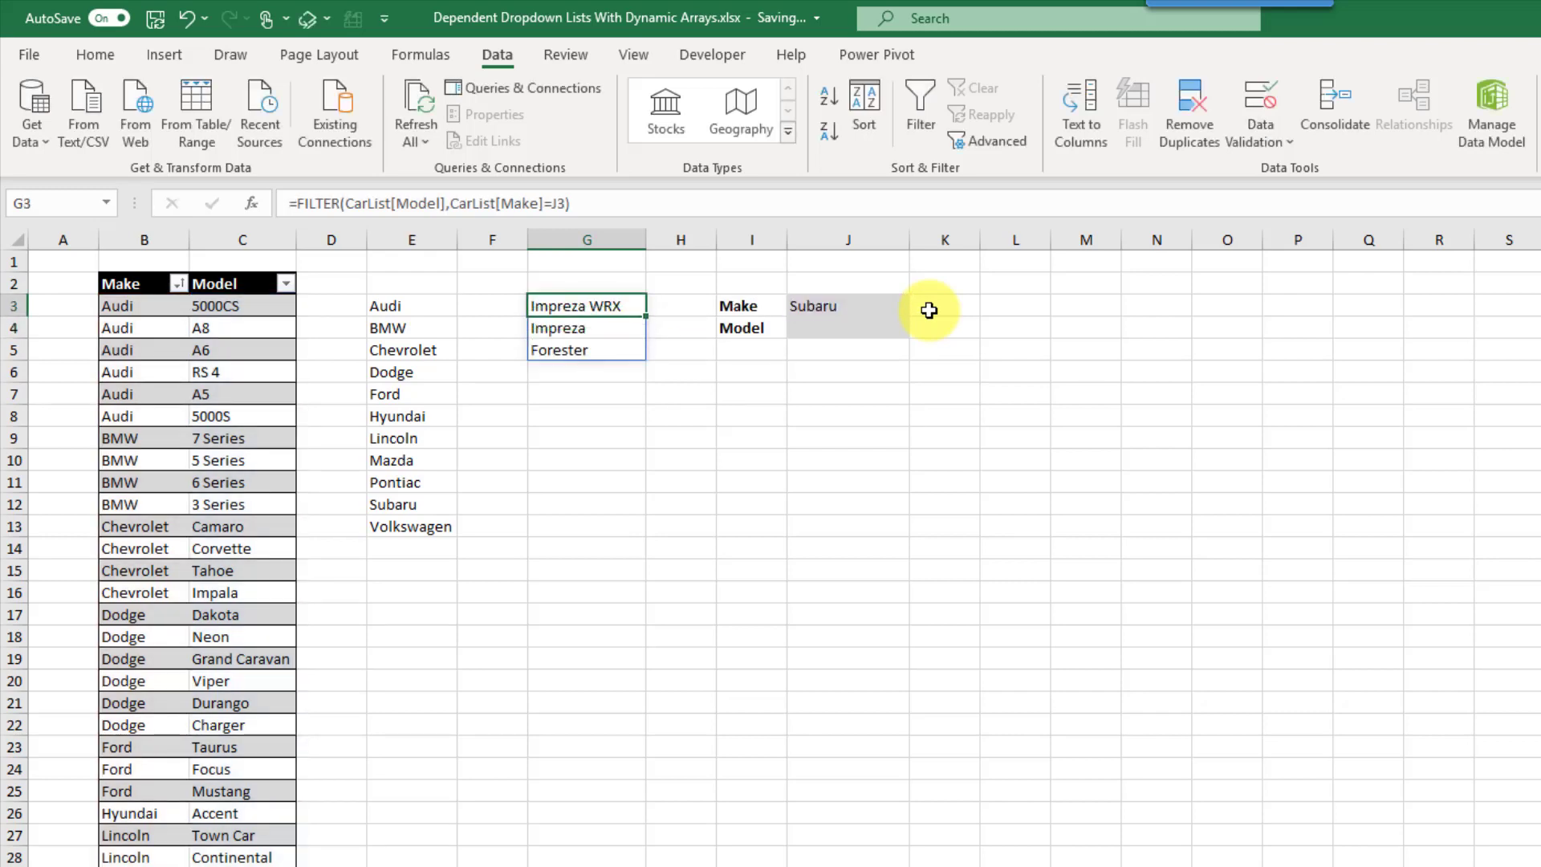
key(Down)
key(Down)
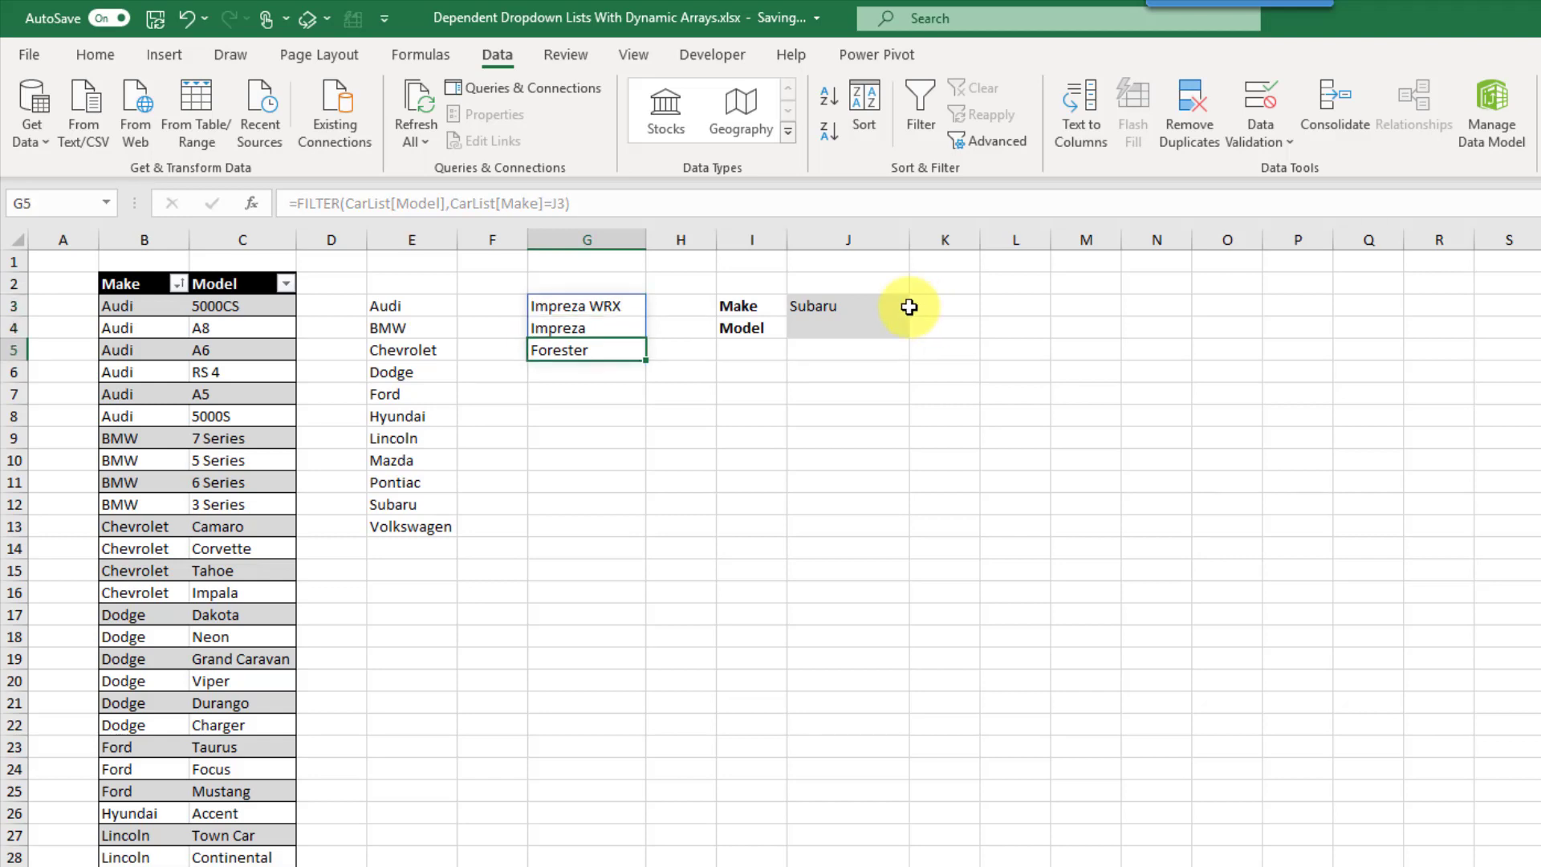
Test the FILTER formula by choosing Ford and Hyundai in turn as the make in J3, checking the spilled models in column G each time
click(894, 307)
click(919, 307)
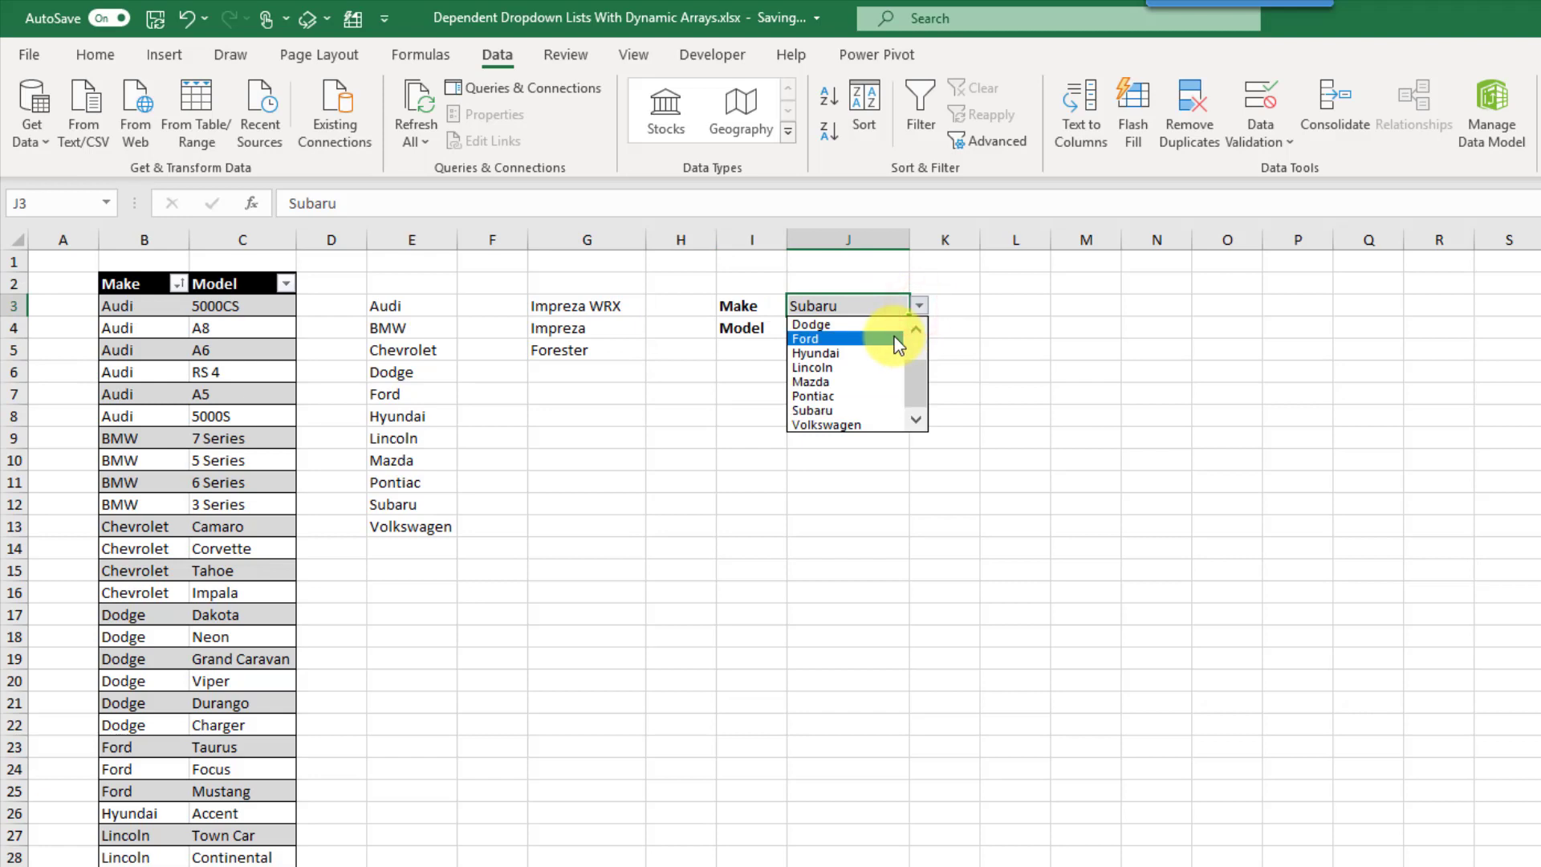
click(895, 339)
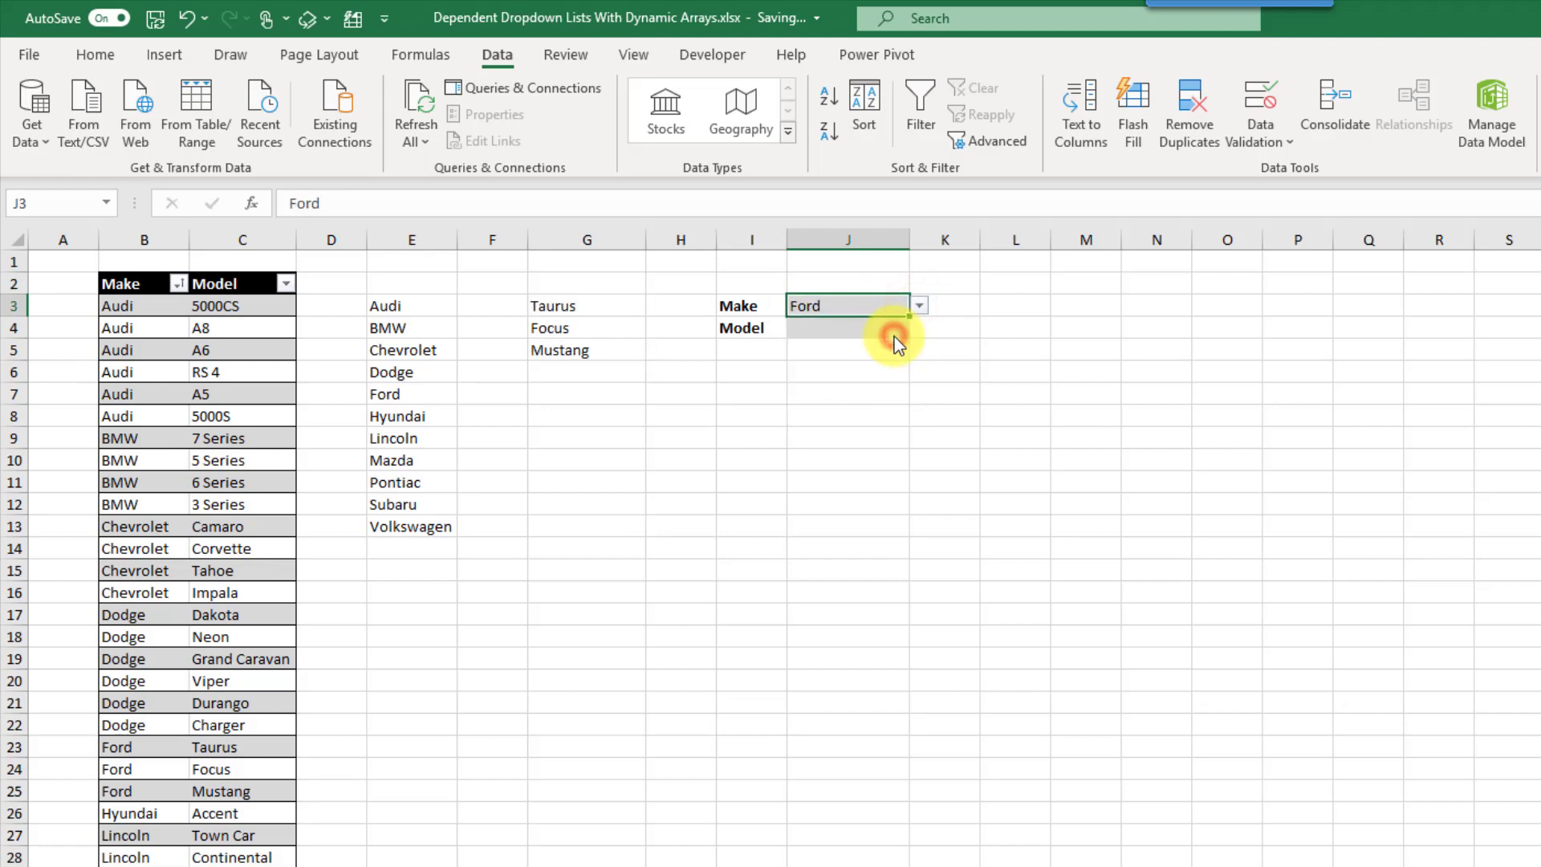
click(628, 309)
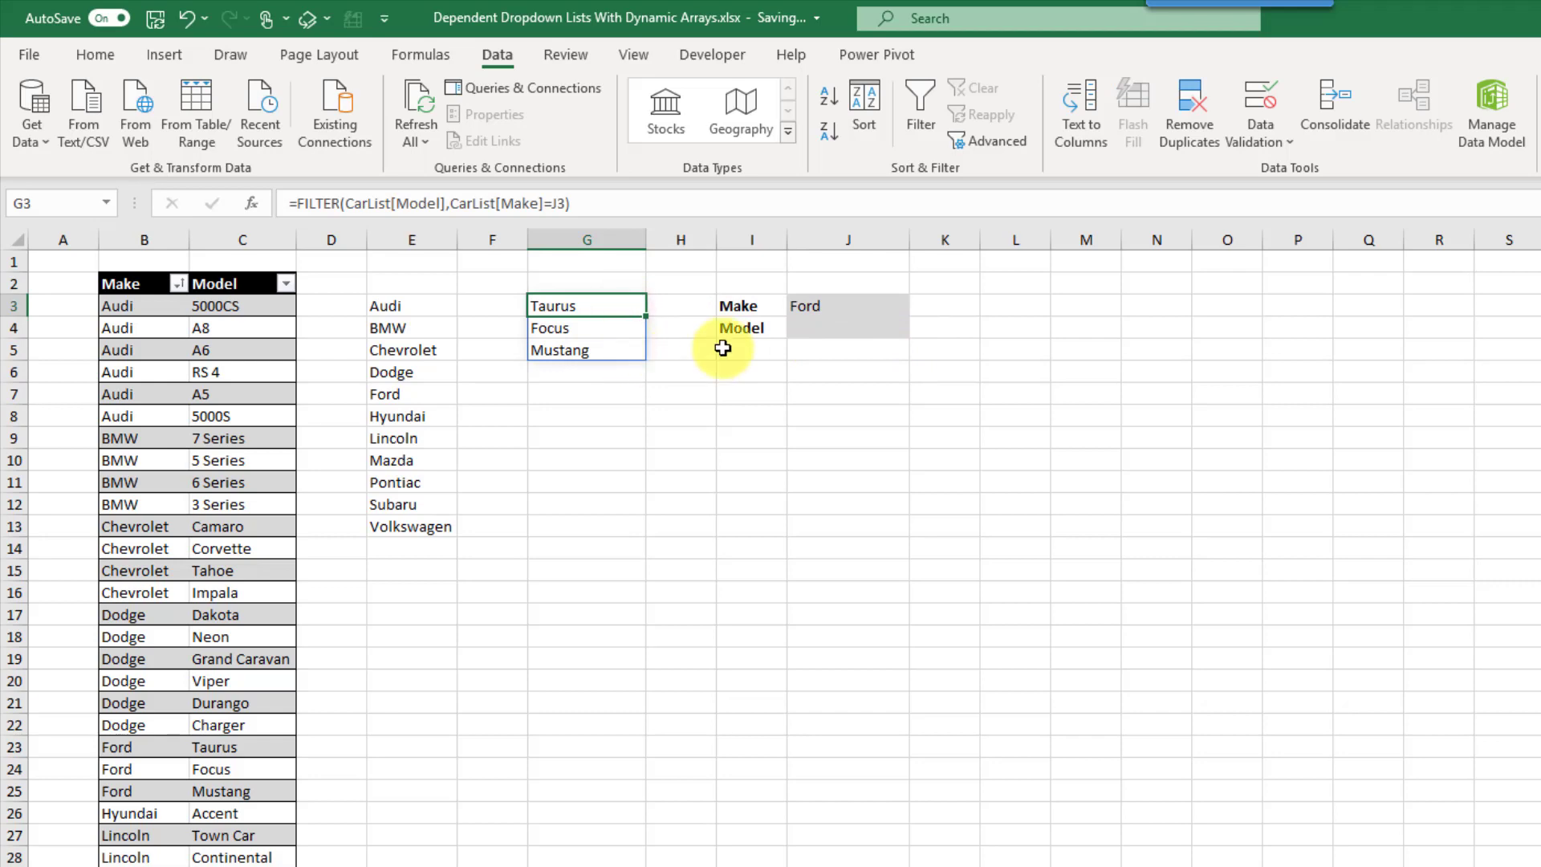
click(860, 306)
click(918, 306)
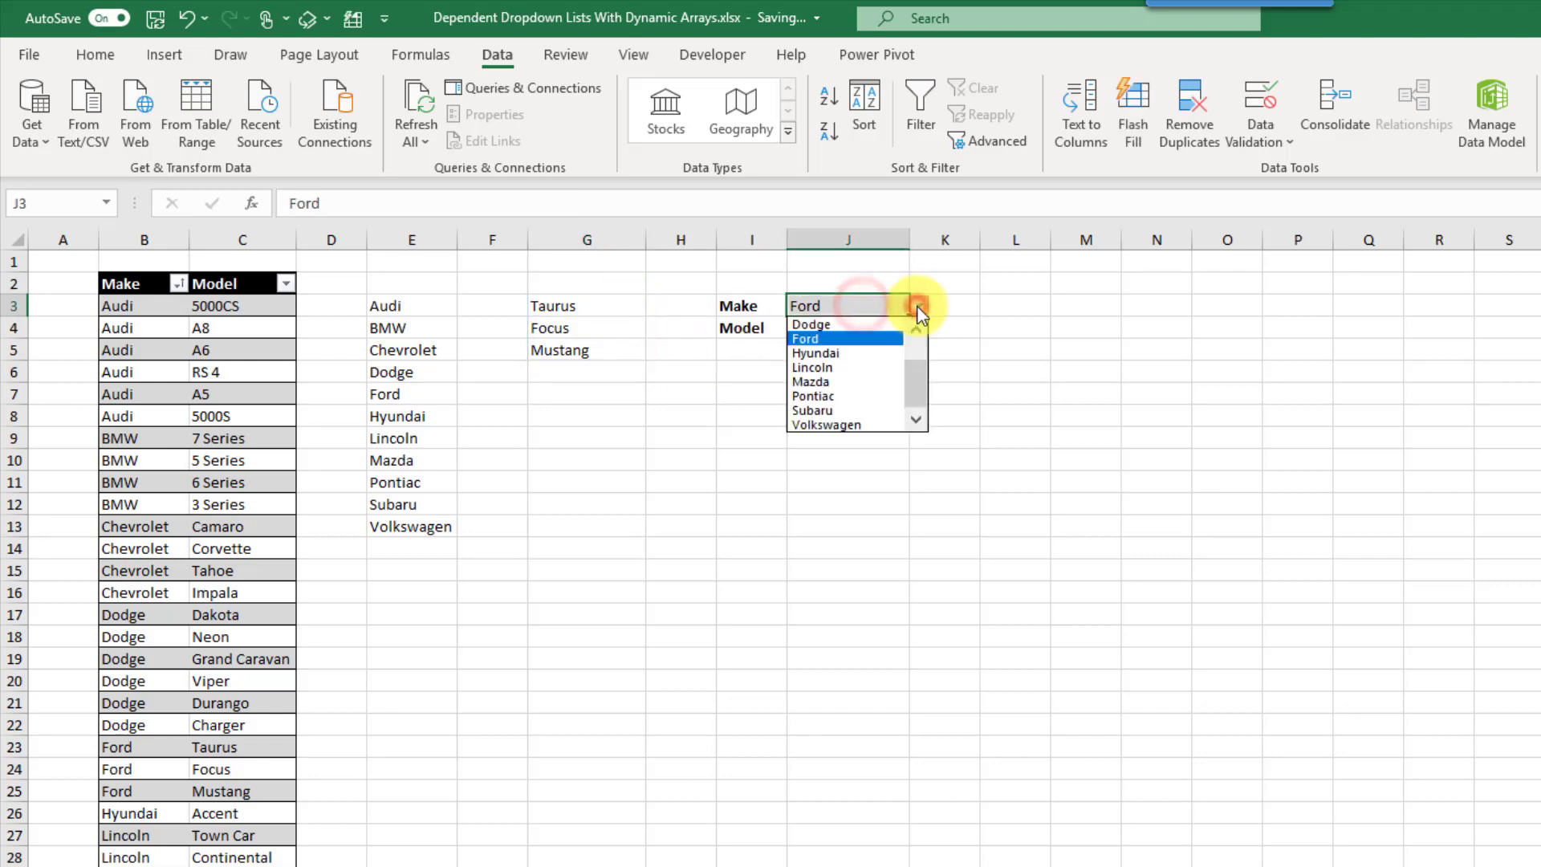
click(871, 354)
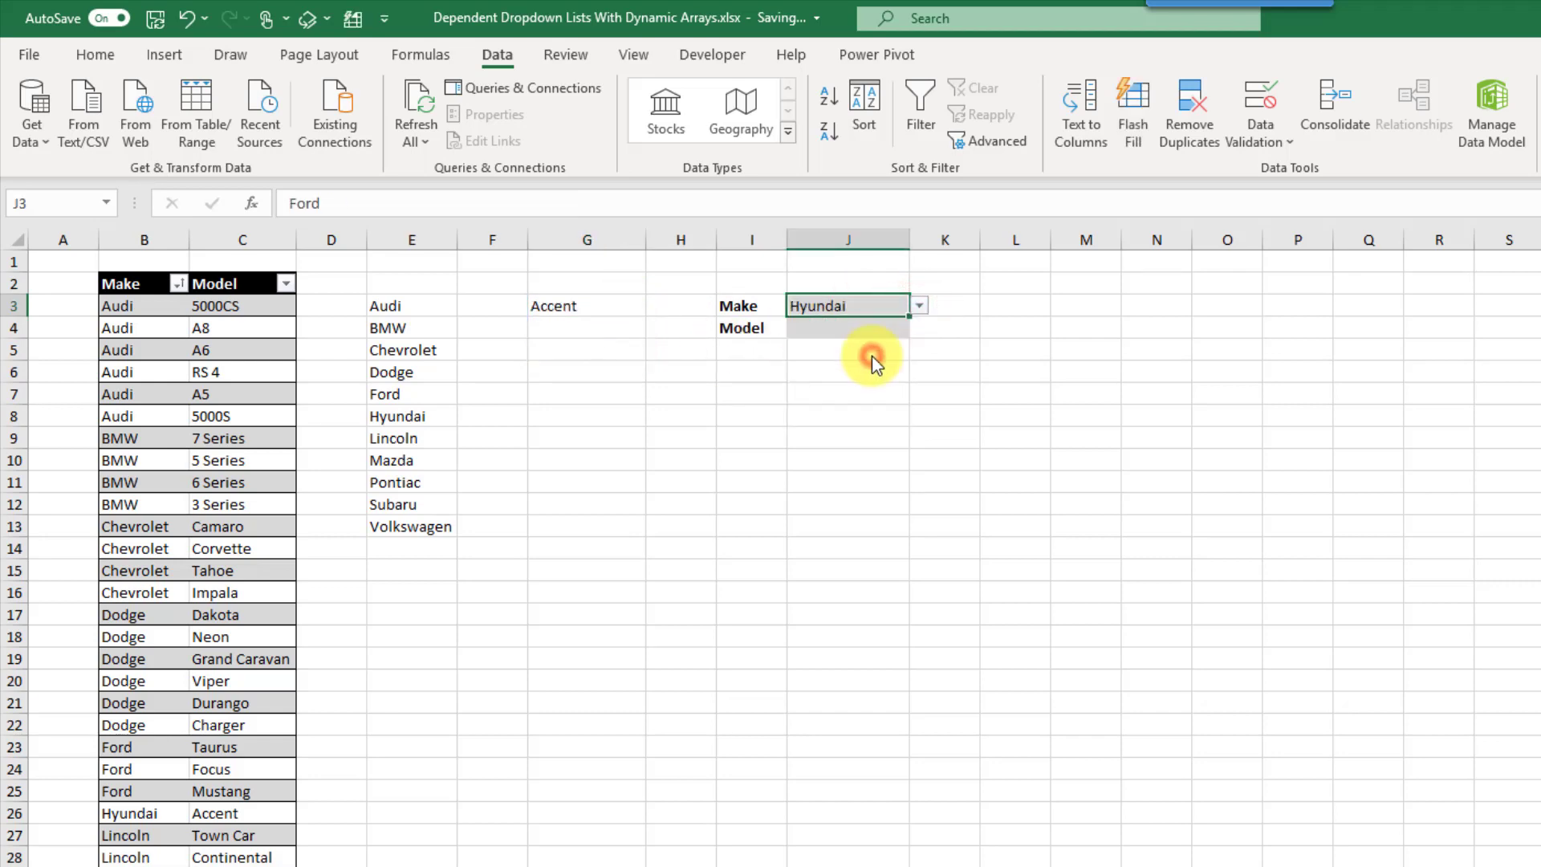
click(624, 309)
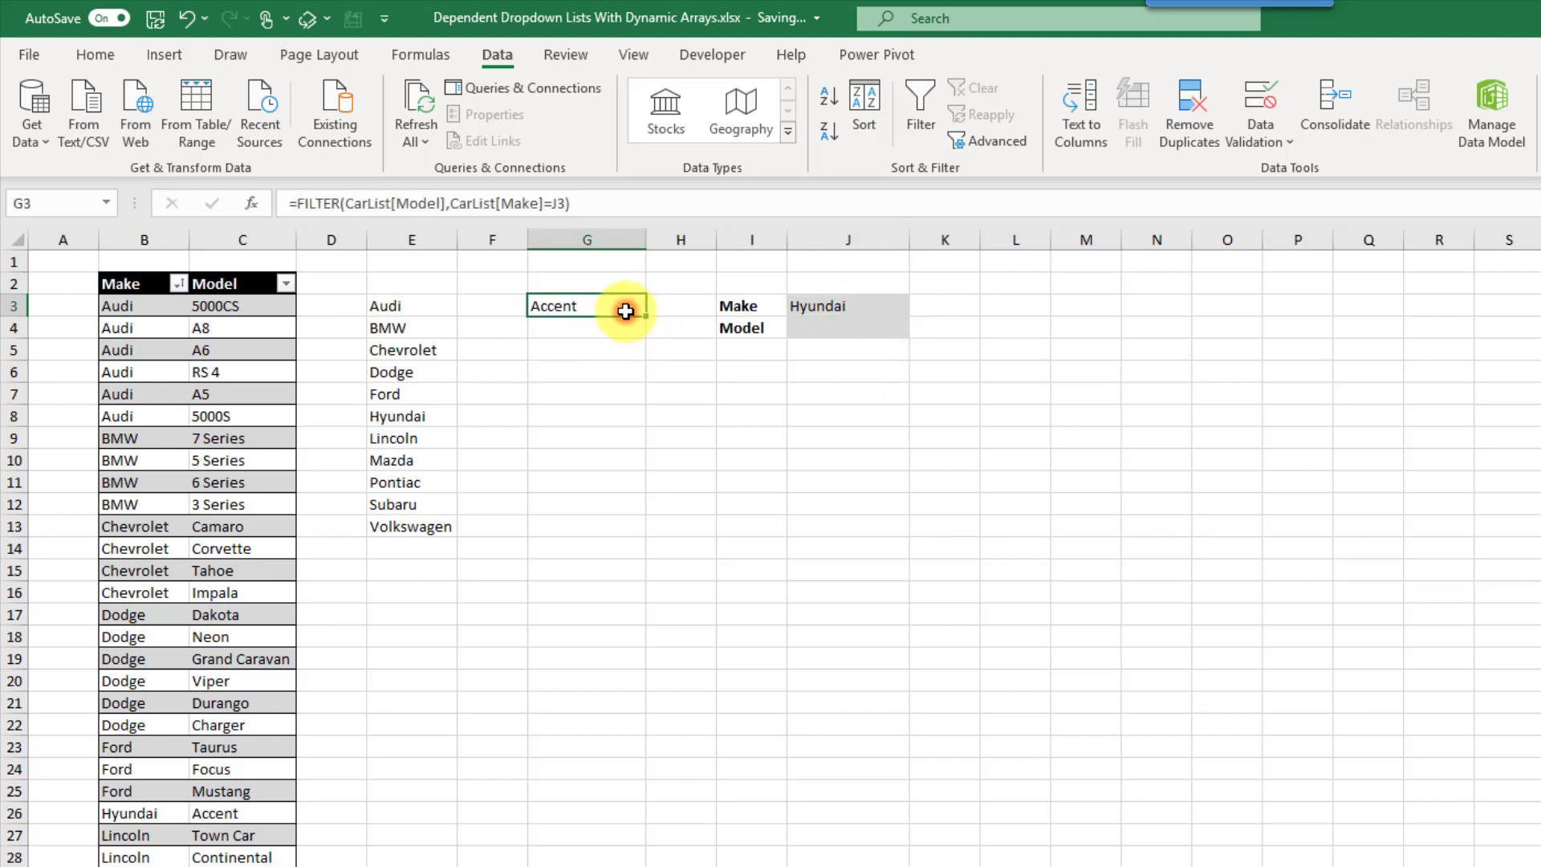
Choose Dodge as the make in J3 and check the models spilled from G3
click(847, 305)
click(917, 306)
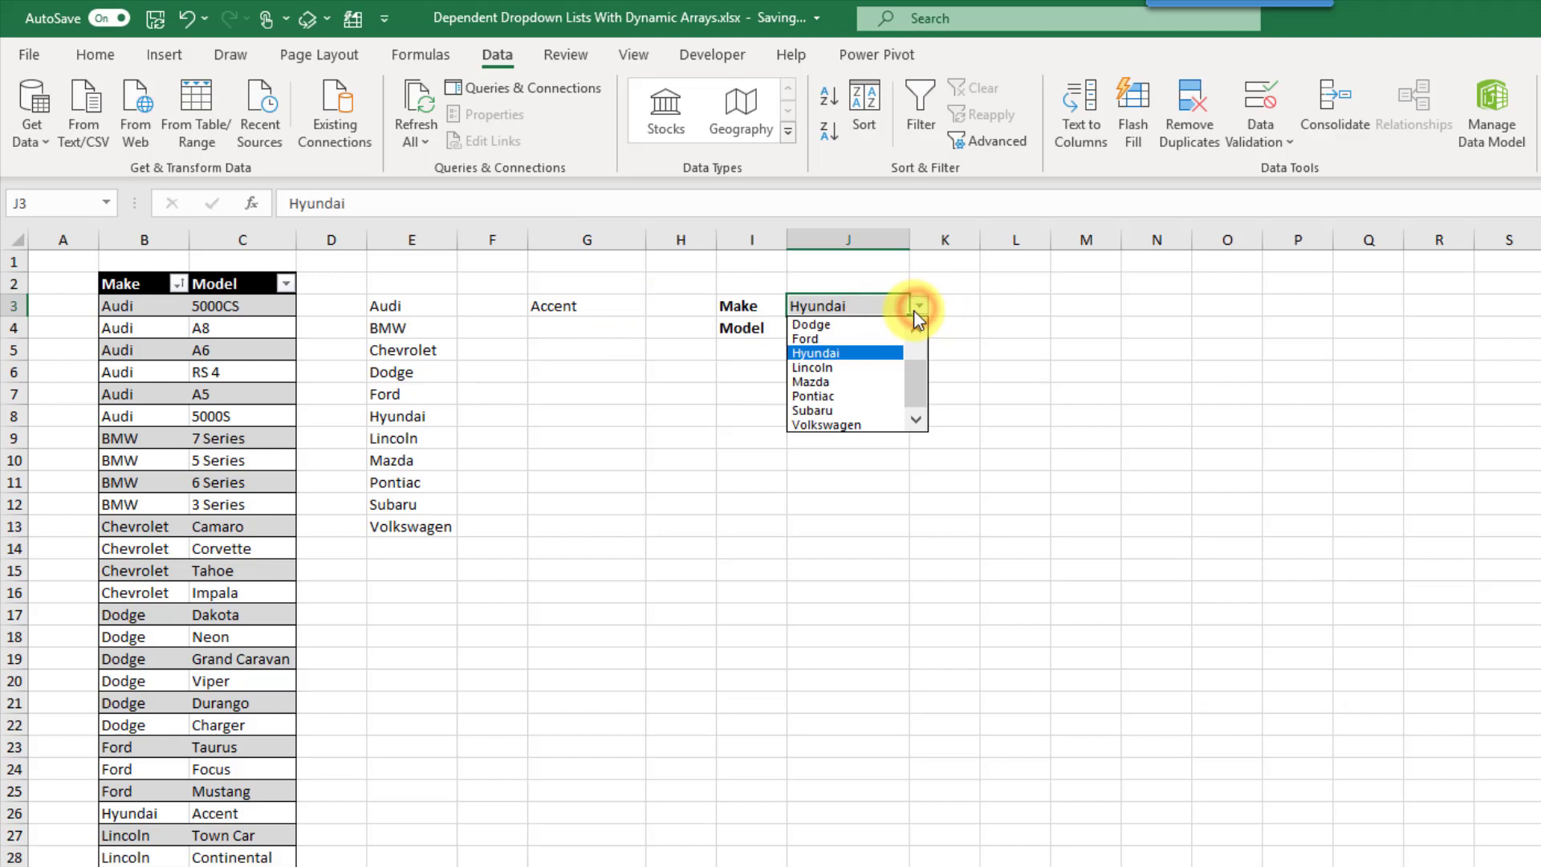
click(881, 324)
drag(623, 306, 619, 409)
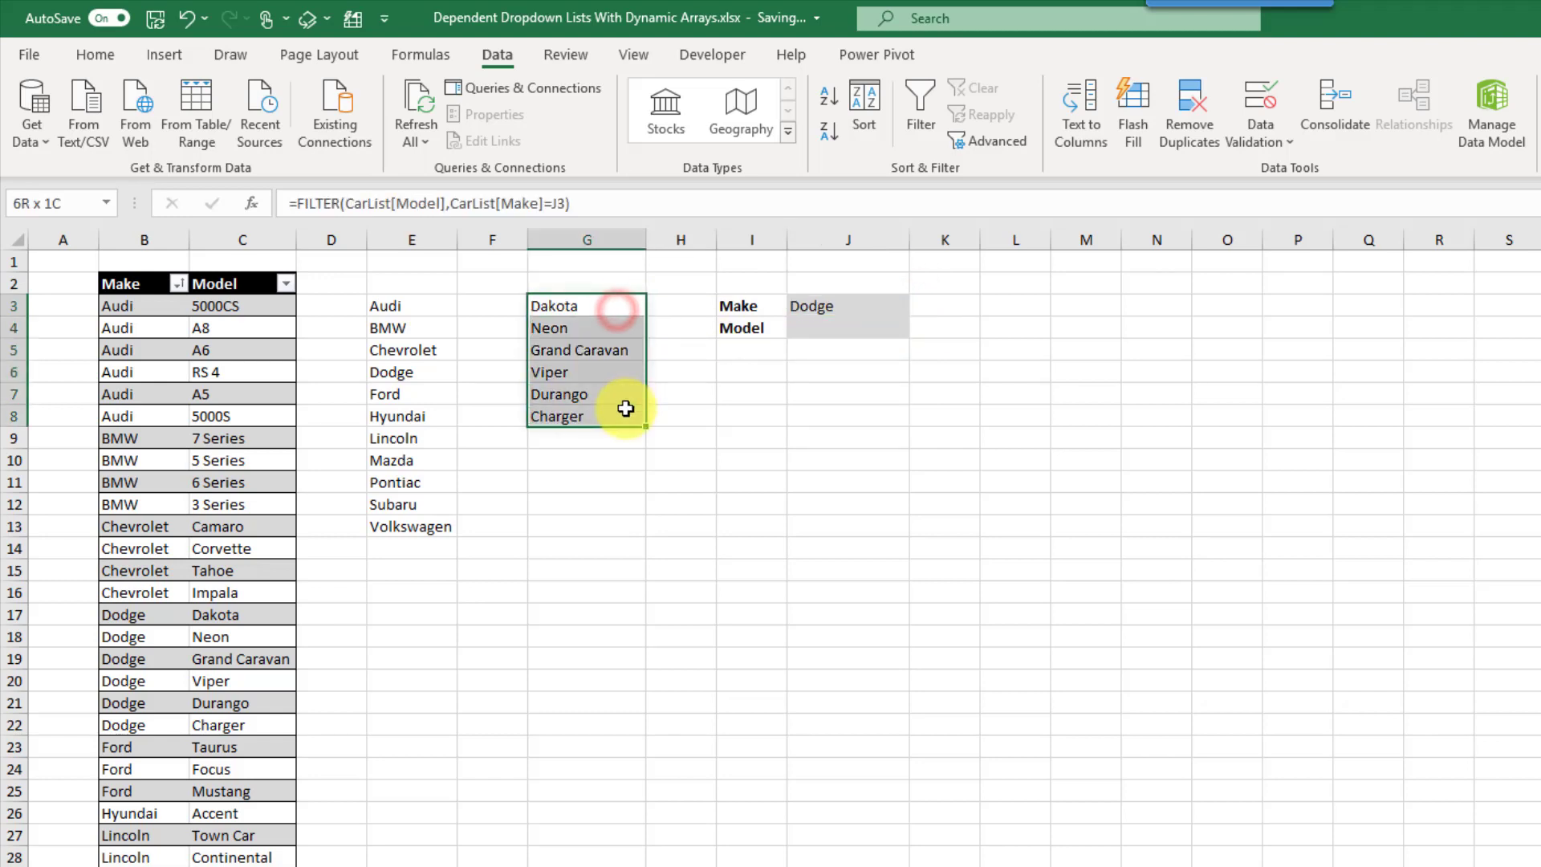
Start a data validation rule for the Model cell J4 that allows a List
click(827, 327)
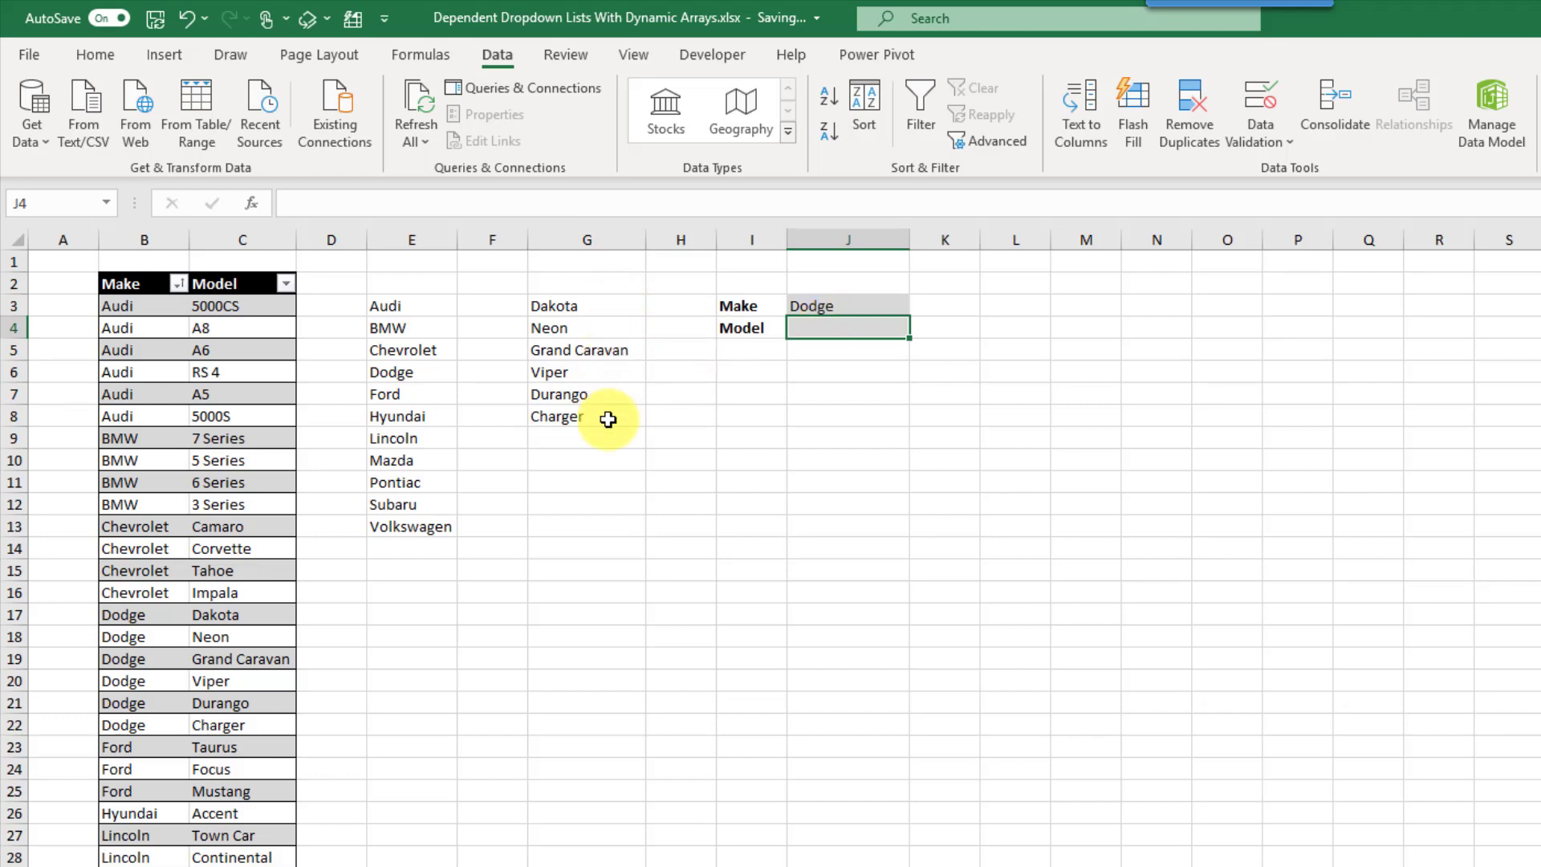
click(834, 329)
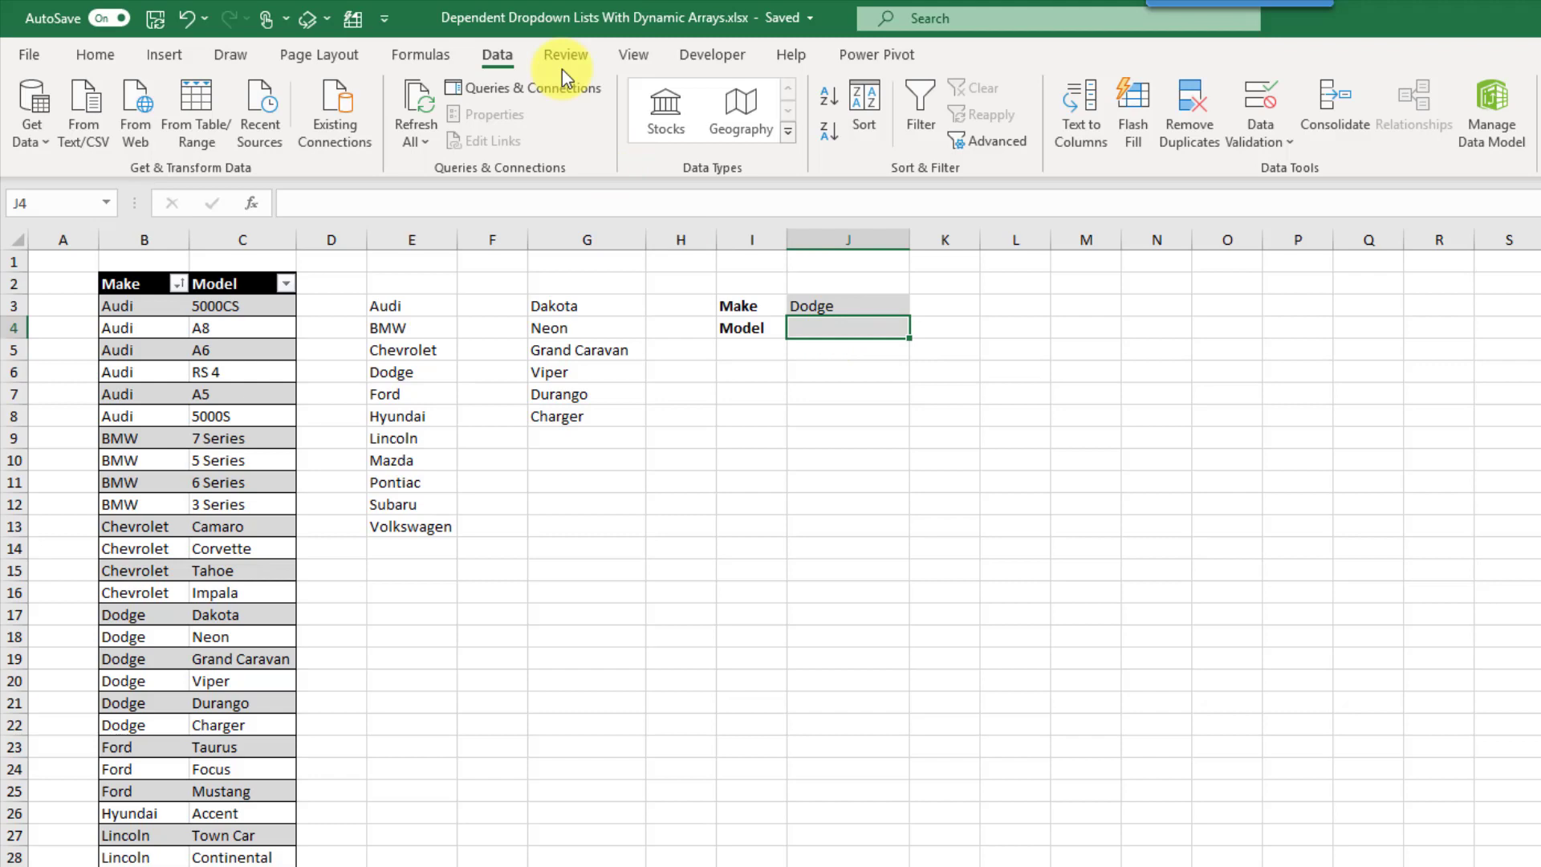
click(494, 57)
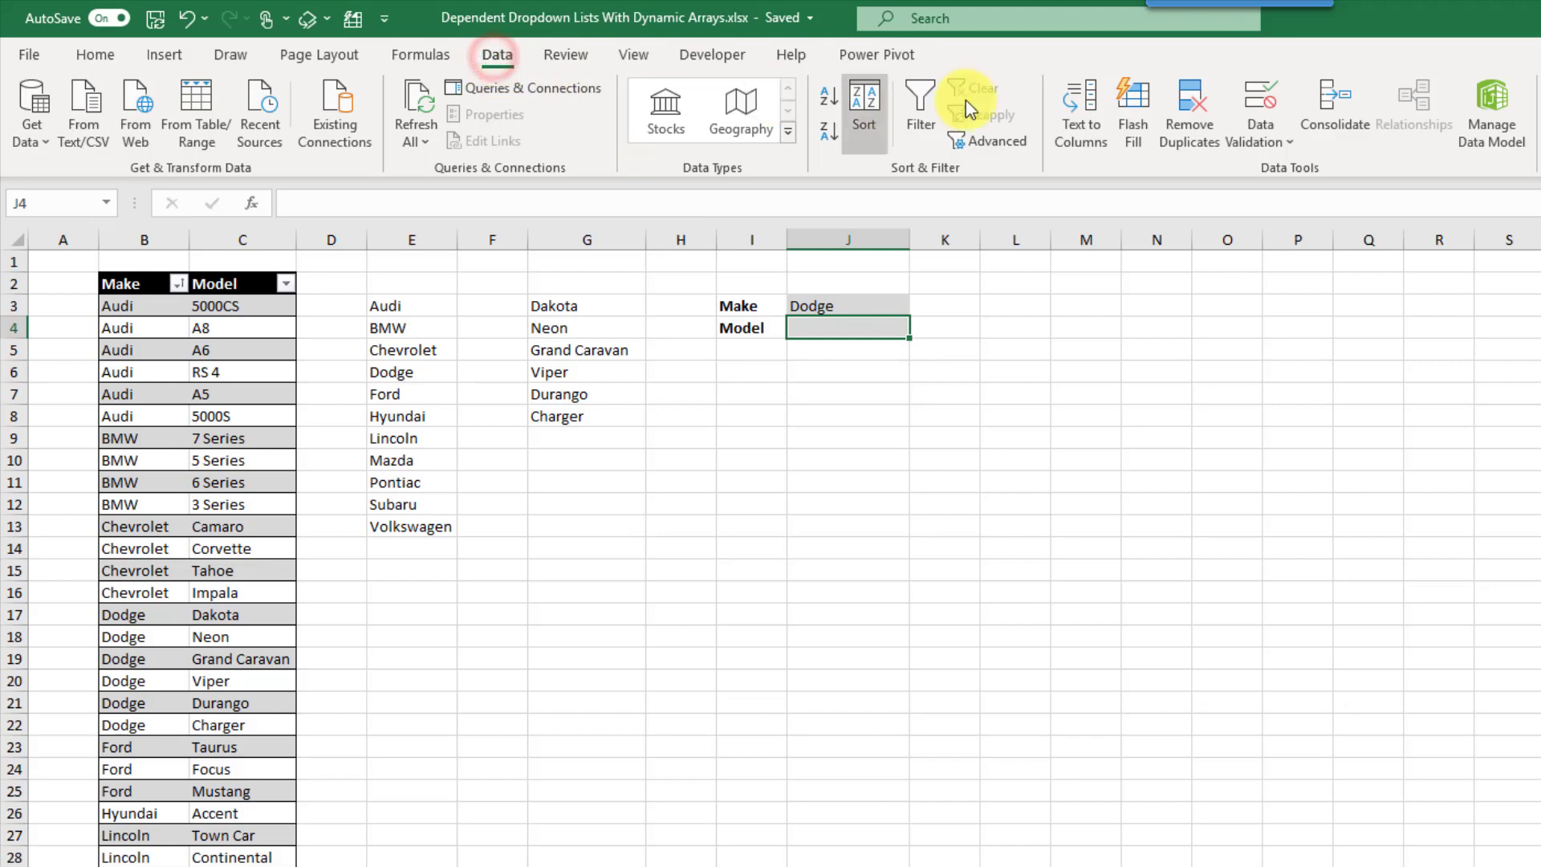
click(1257, 133)
click(1272, 172)
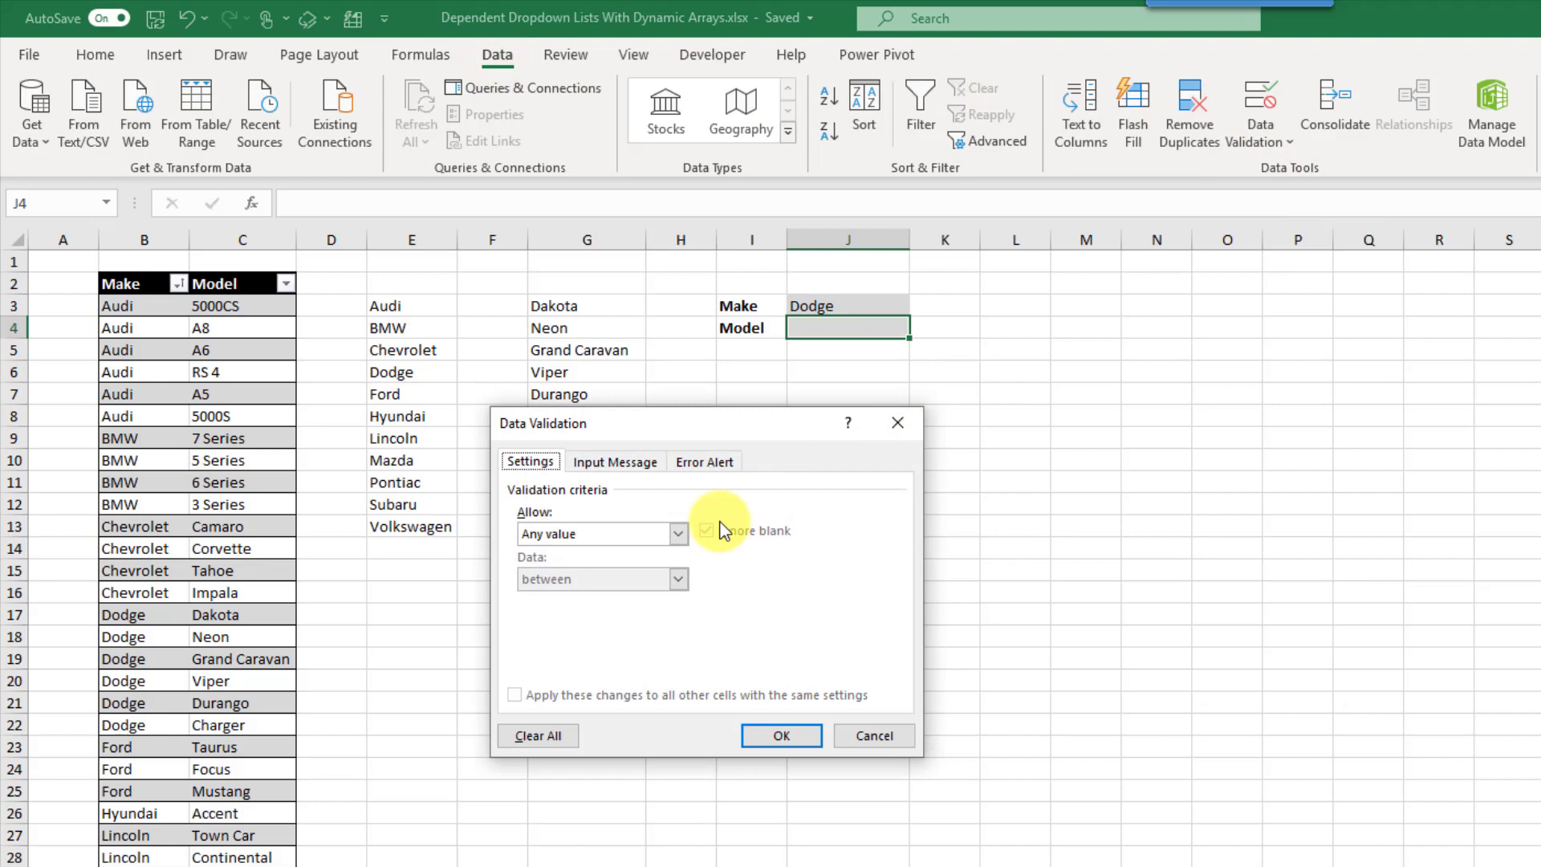
click(677, 533)
click(648, 593)
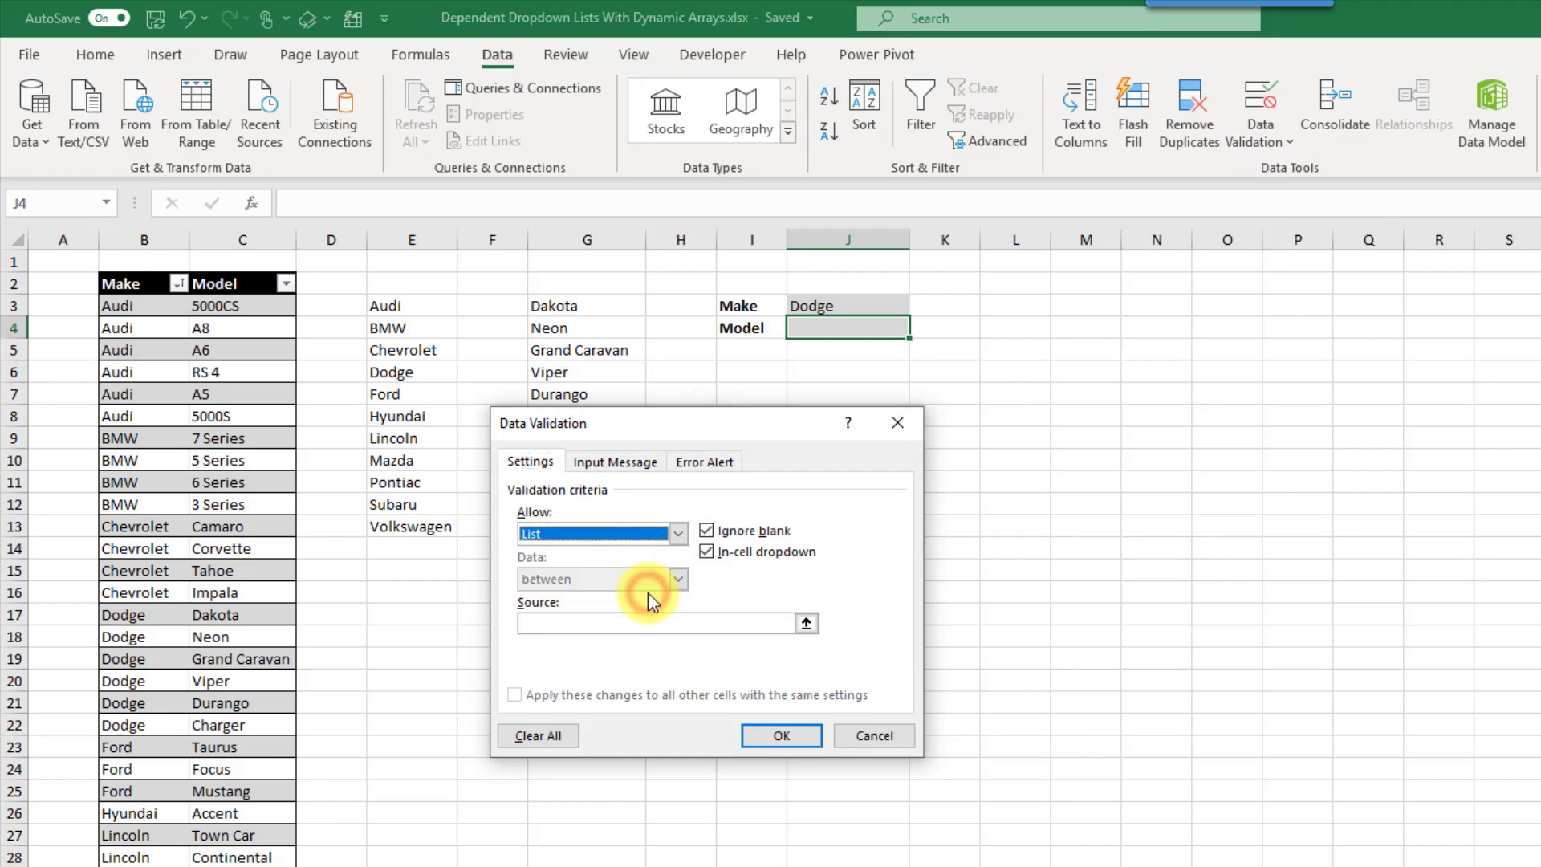
Set J4's validation list source to the spilled range =$G$3# and apply the rule
click(588, 624)
text(=)
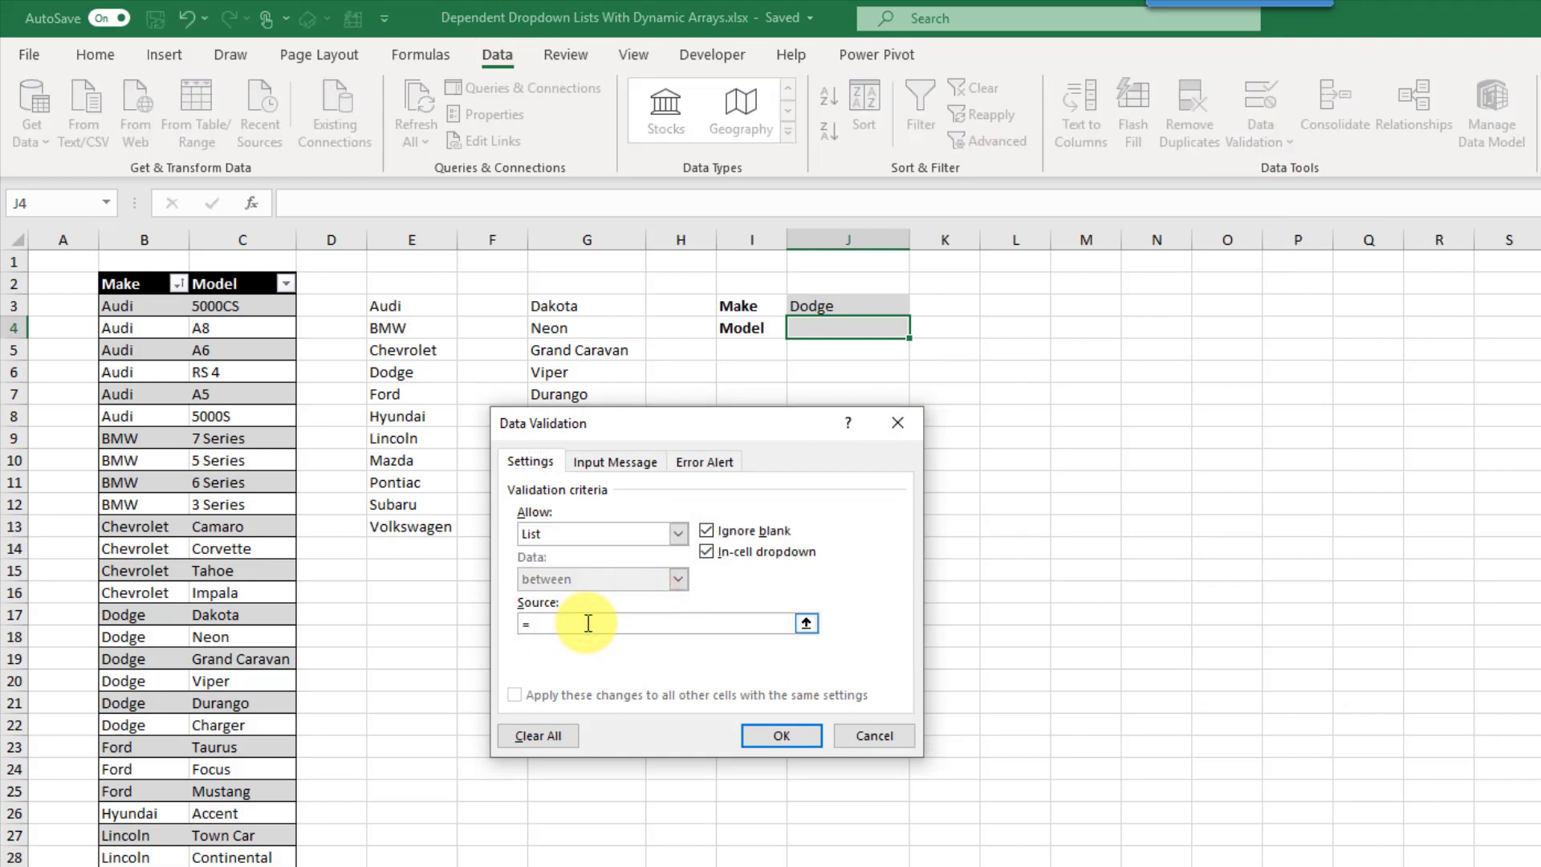
click(585, 306)
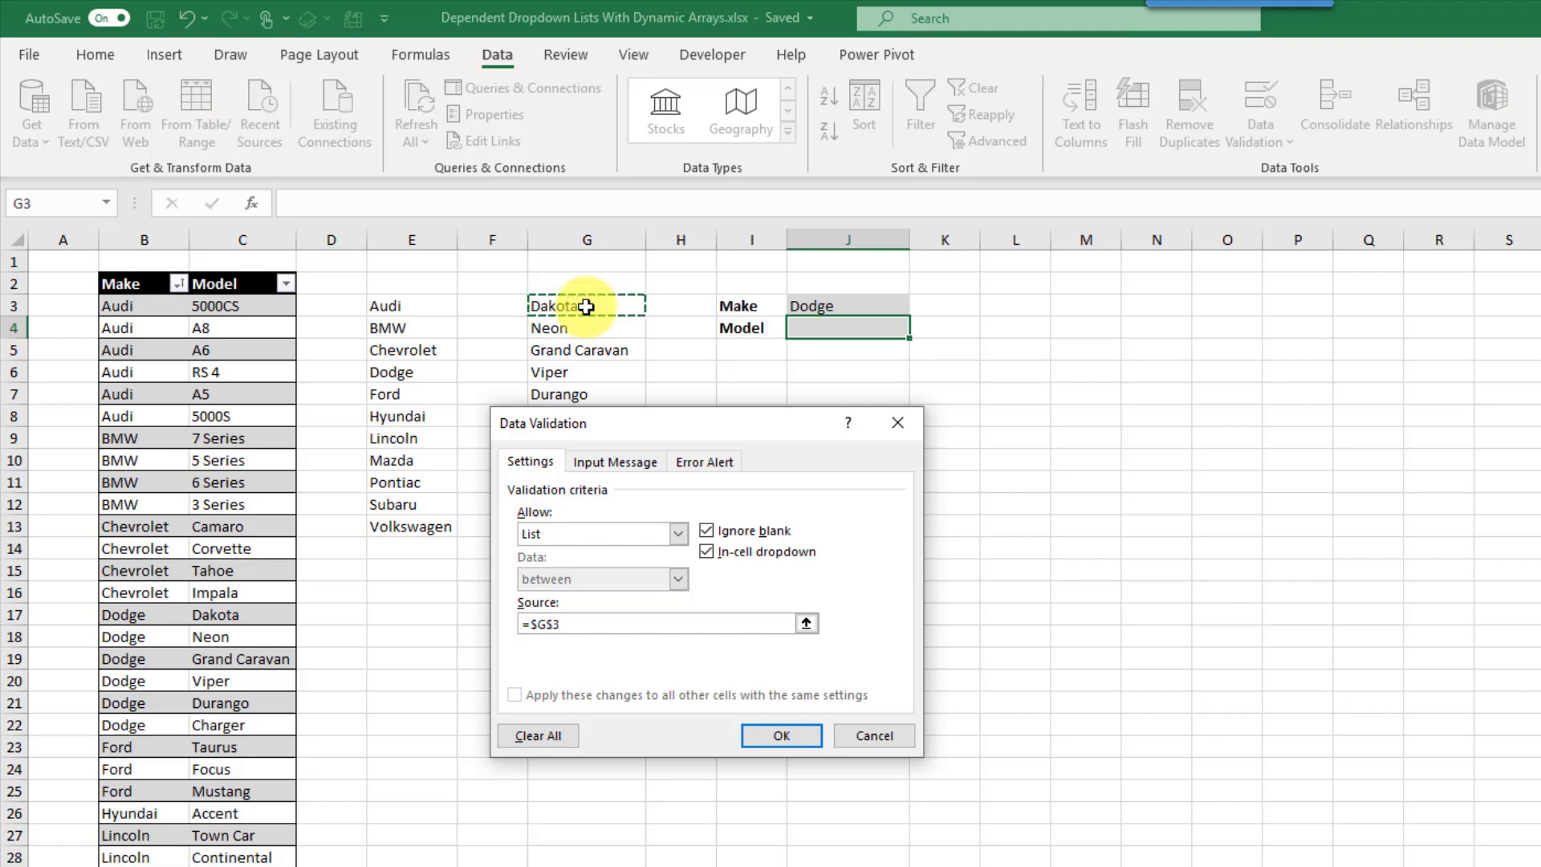
text(#)
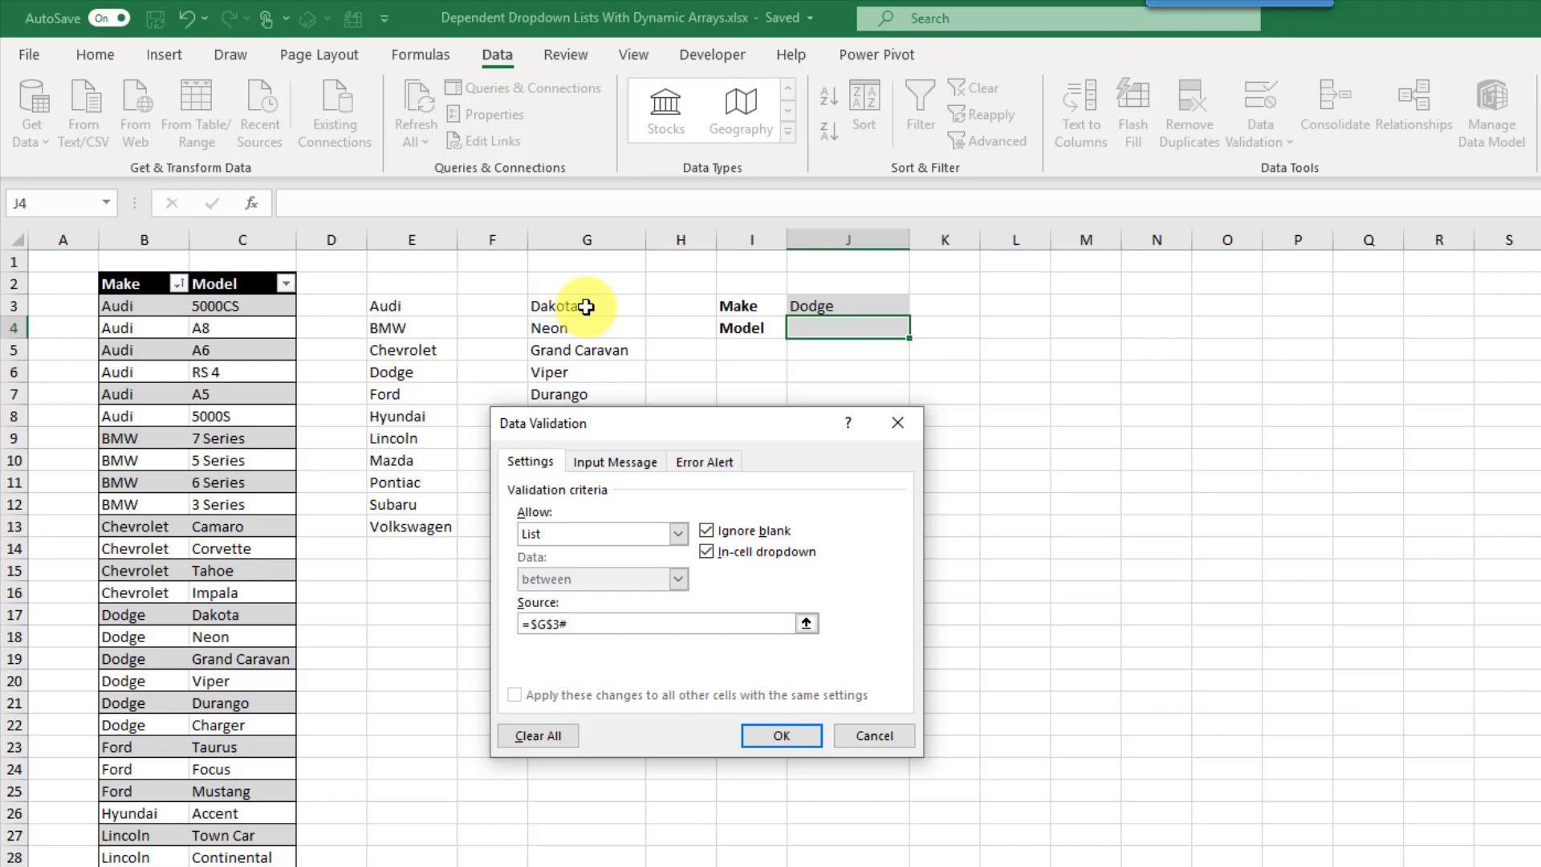
drag(604, 422, 787, 415)
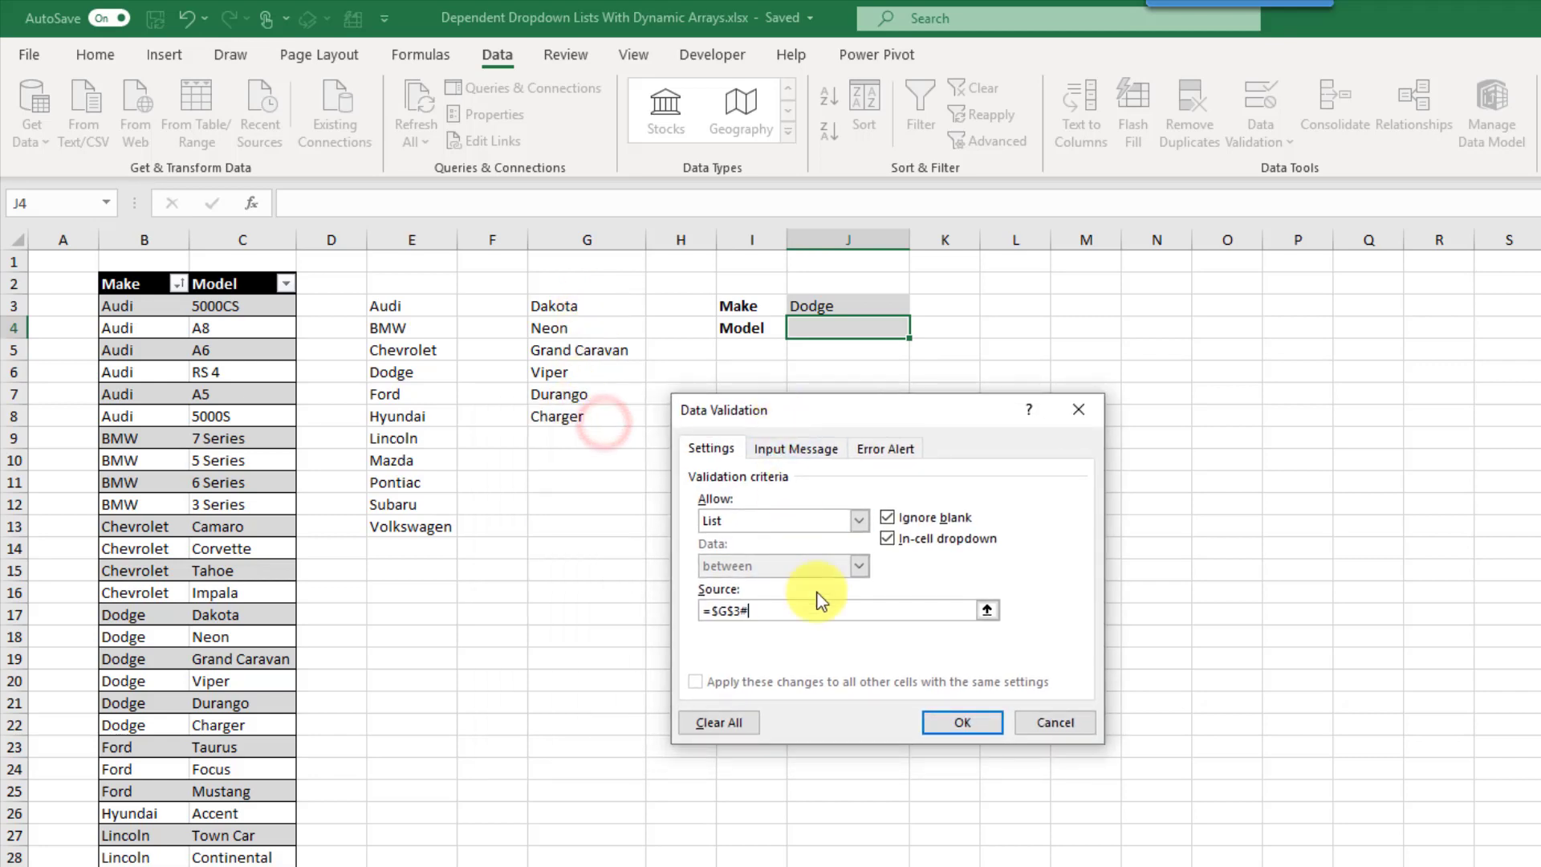
click(963, 723)
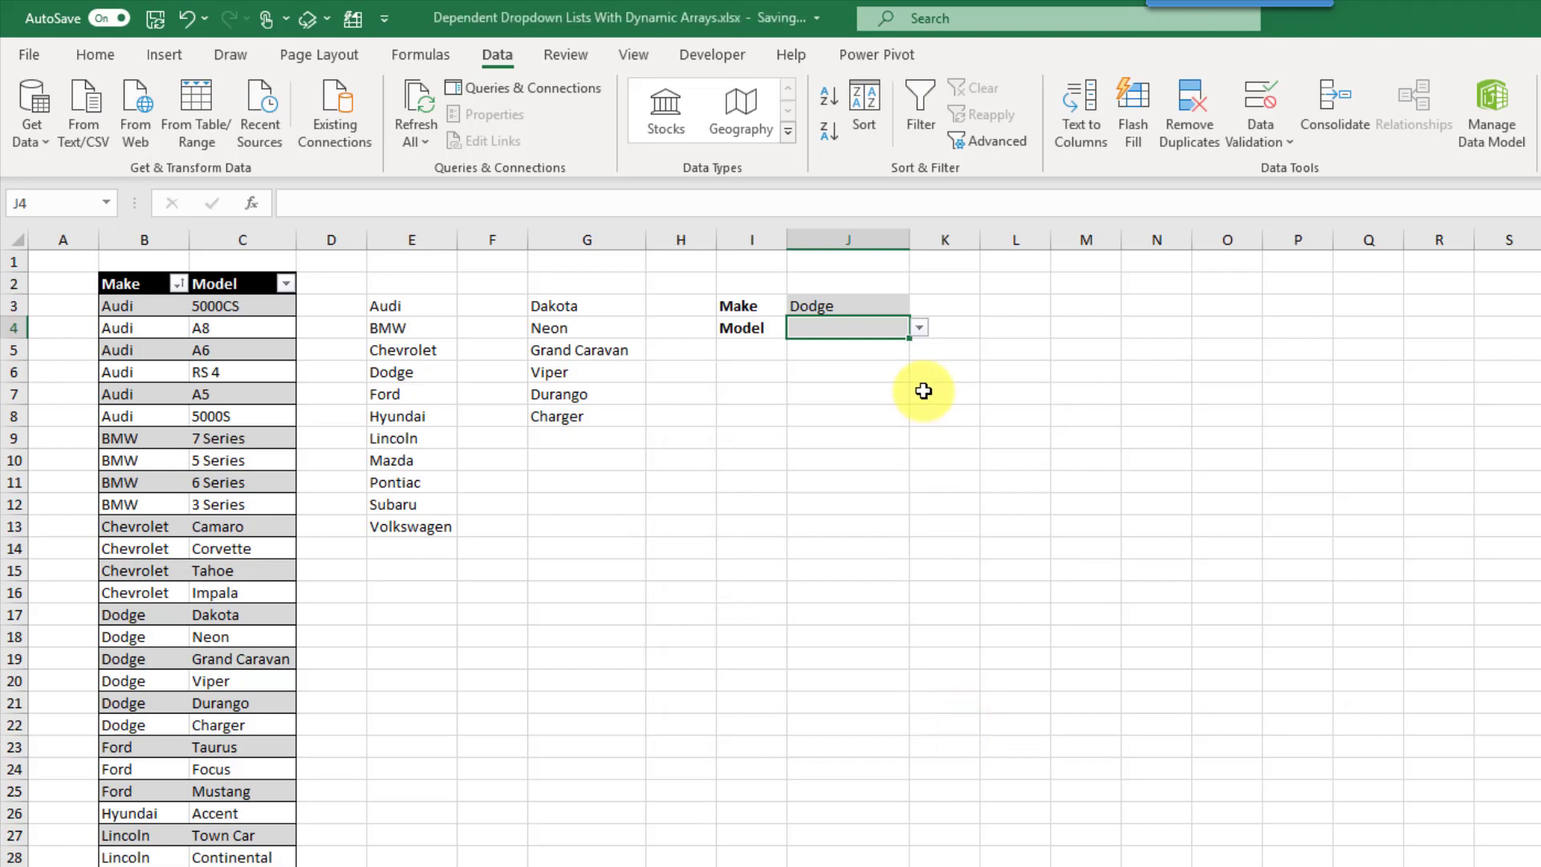
Test the dependent dropdowns by choosing model Neon for Dodge in J4, and make Pontiac in J3 with model Grand Prix in J4
click(921, 327)
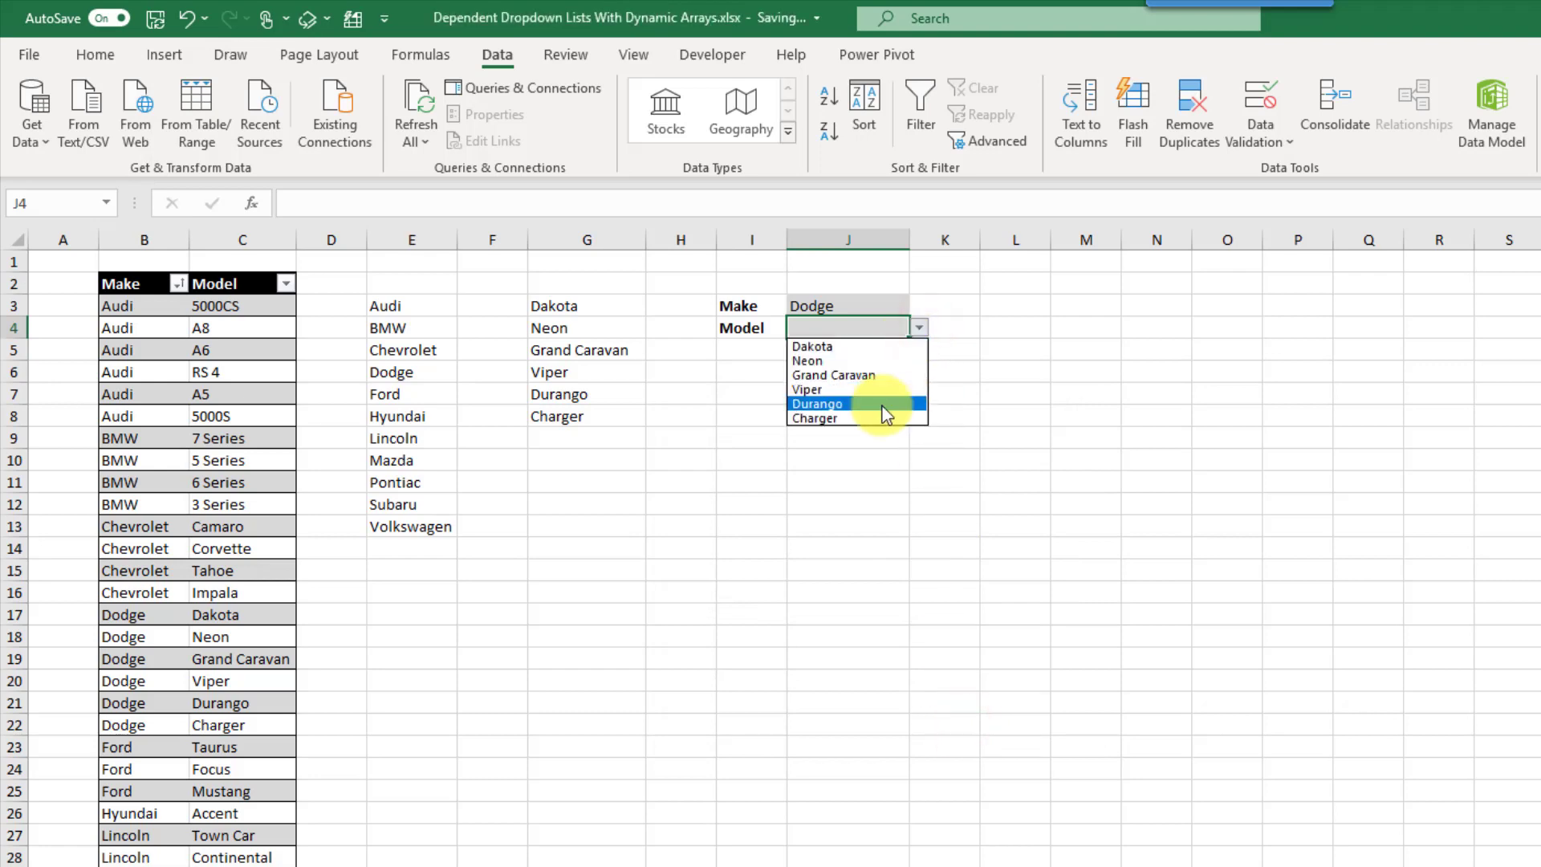
click(885, 359)
click(887, 306)
click(919, 308)
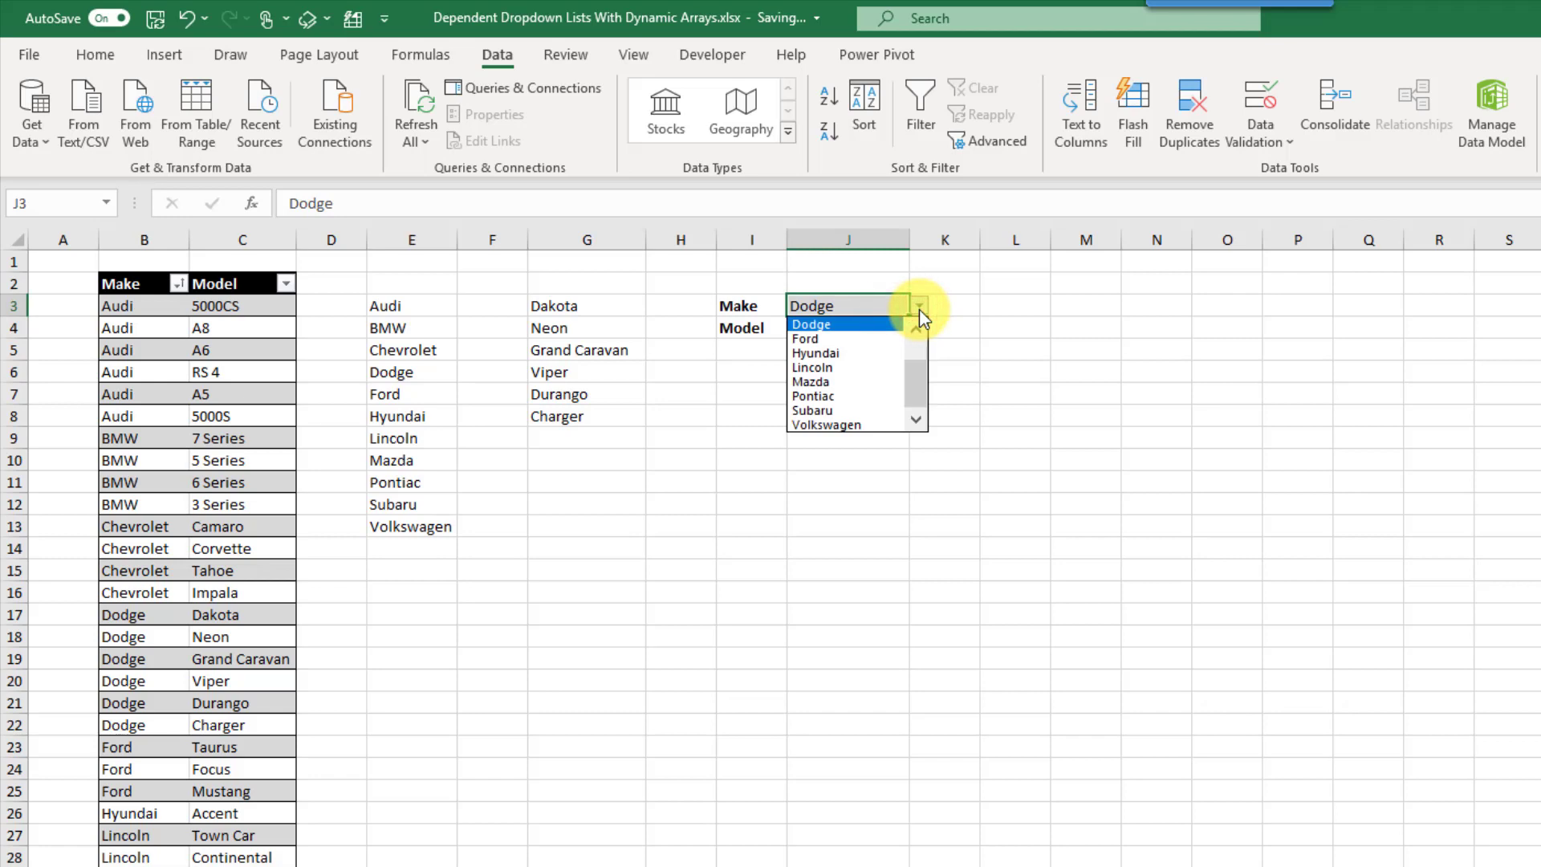
click(881, 394)
click(878, 326)
click(919, 328)
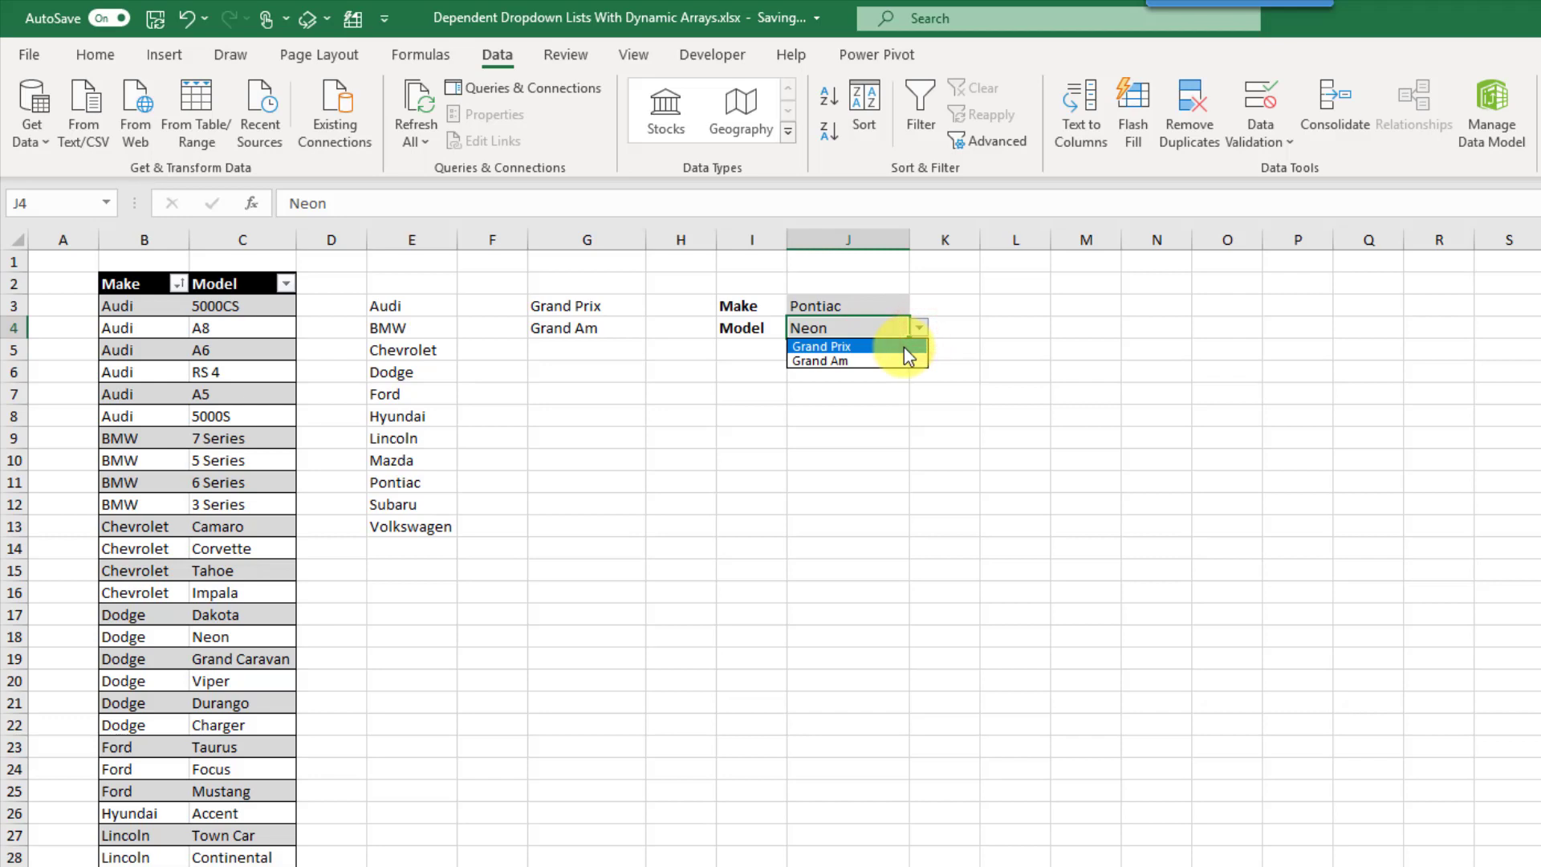
click(904, 346)
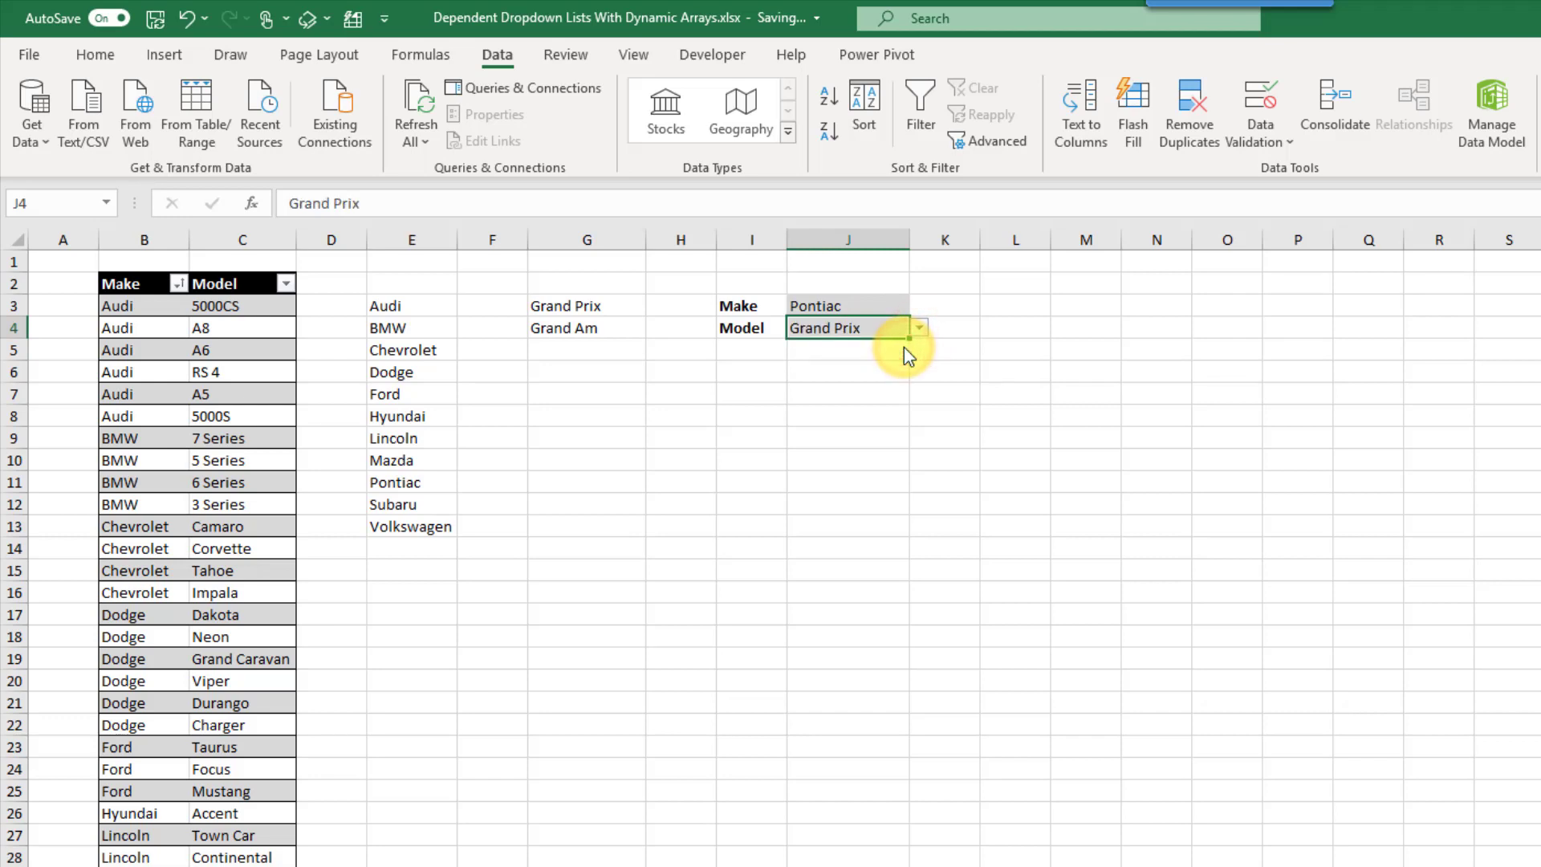
Test another pairing by choosing BMW as the make in J3 and 5 Series as the model in J4
click(884, 307)
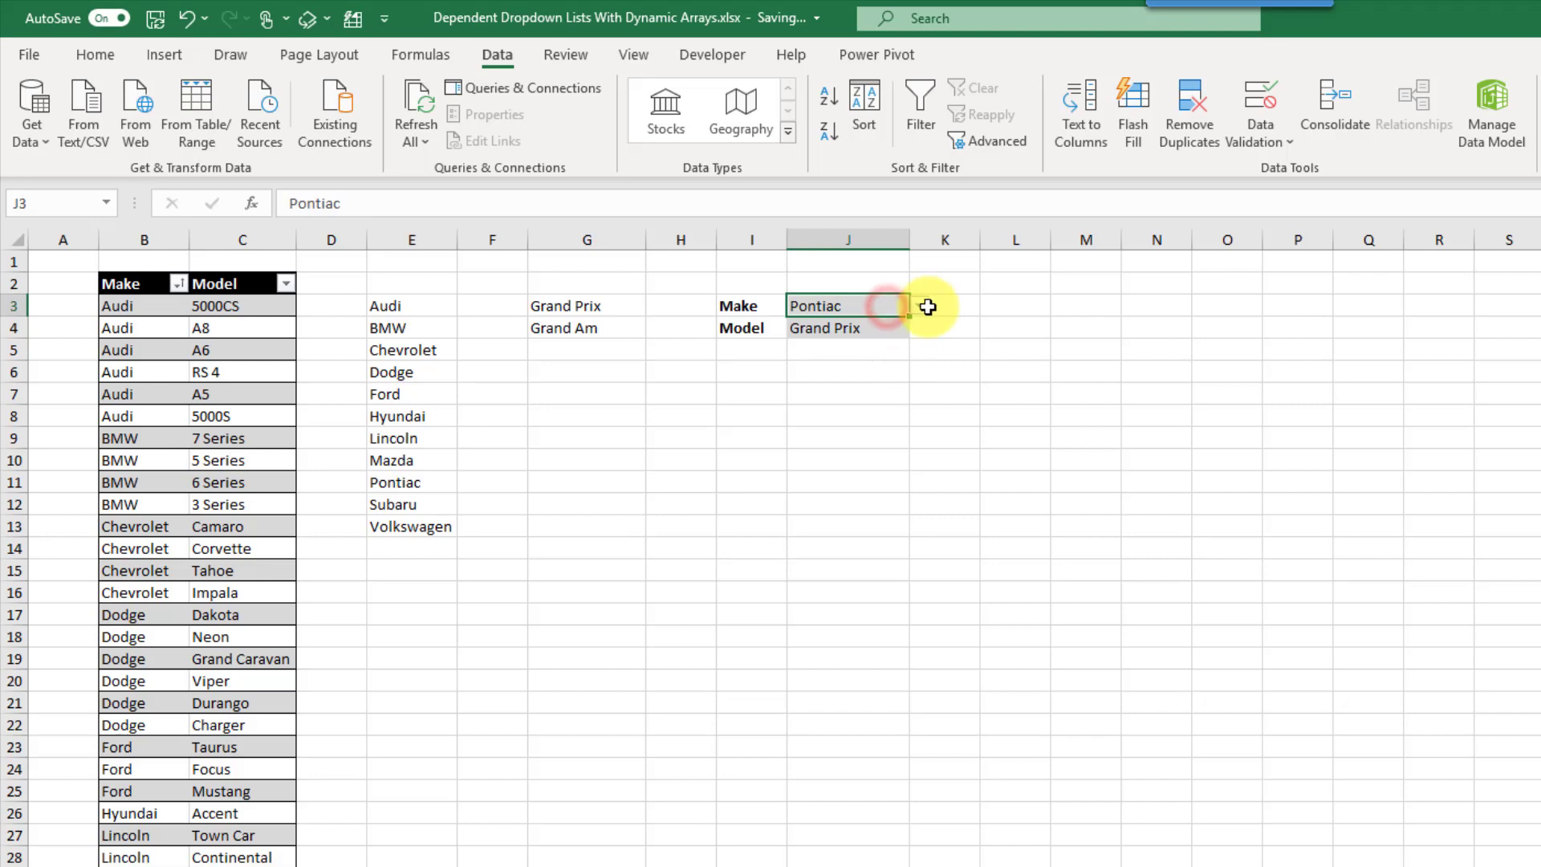
click(923, 310)
scroll(922, 369, up, 1)
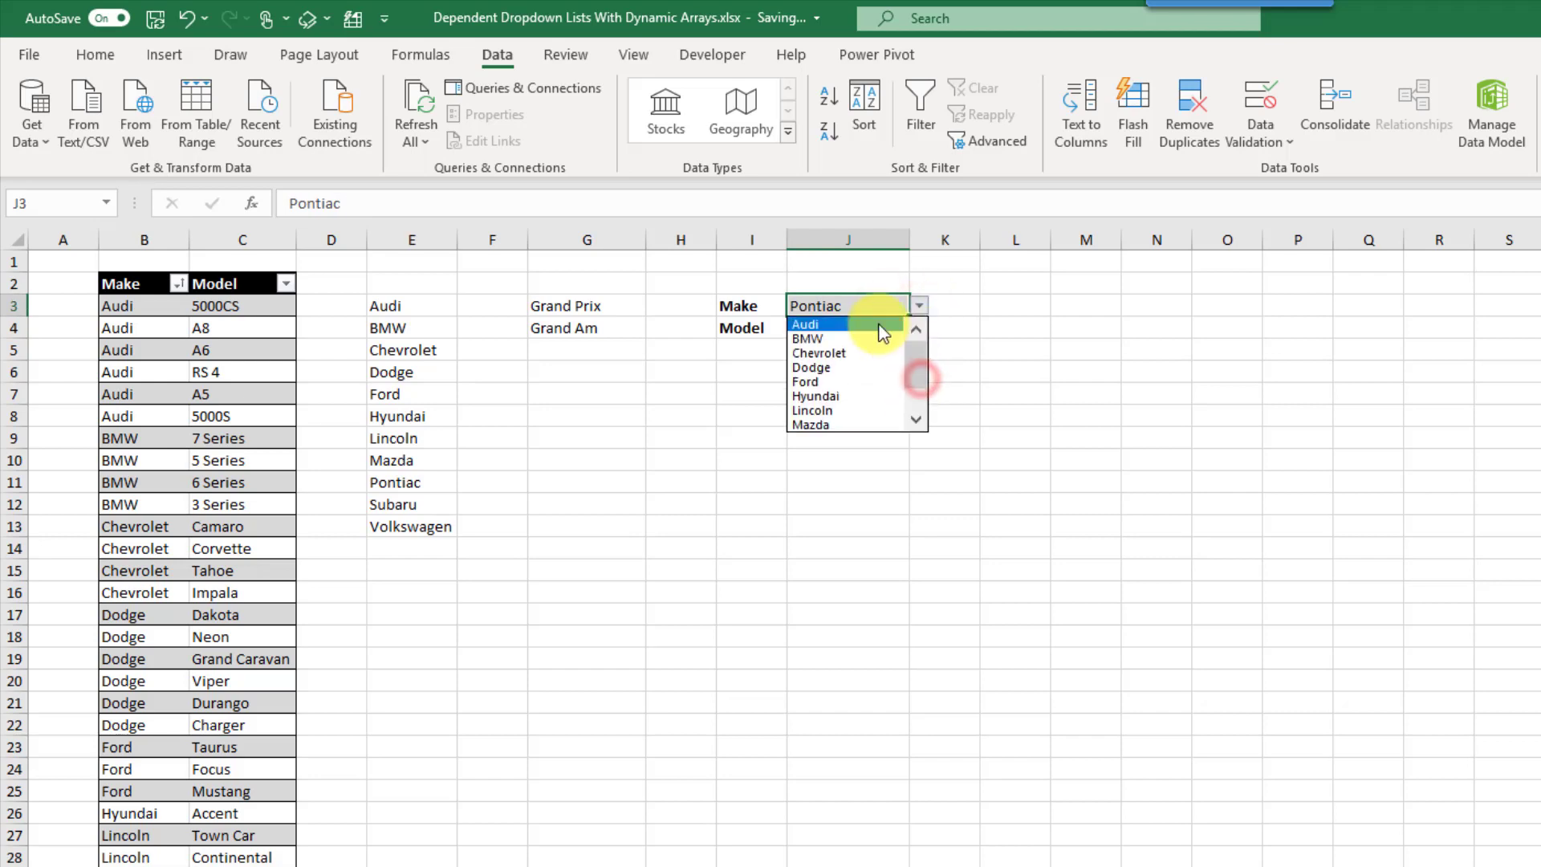
click(883, 345)
click(877, 327)
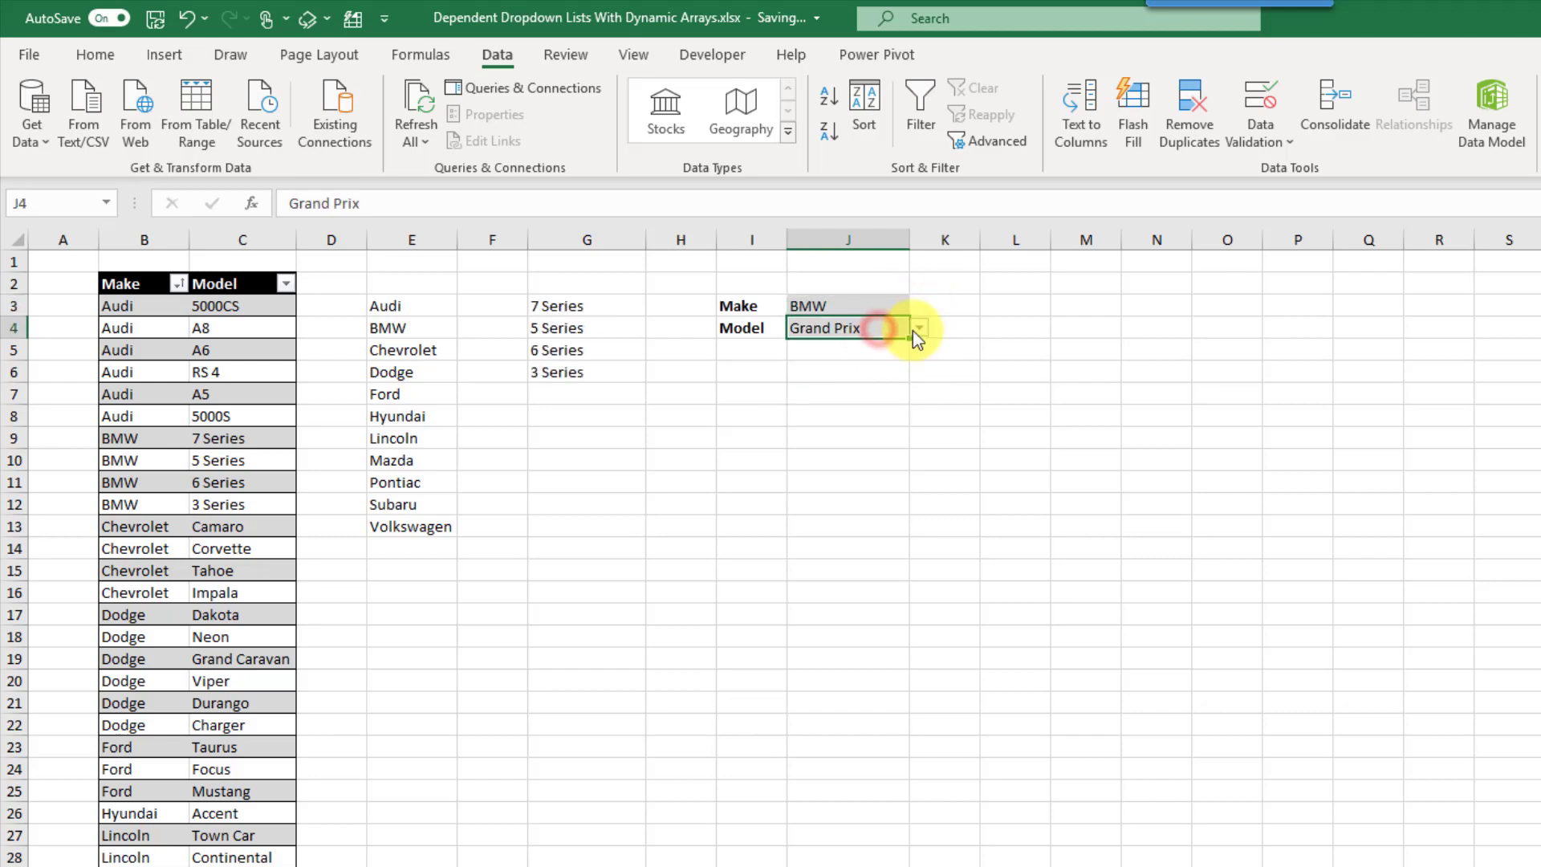
click(916, 329)
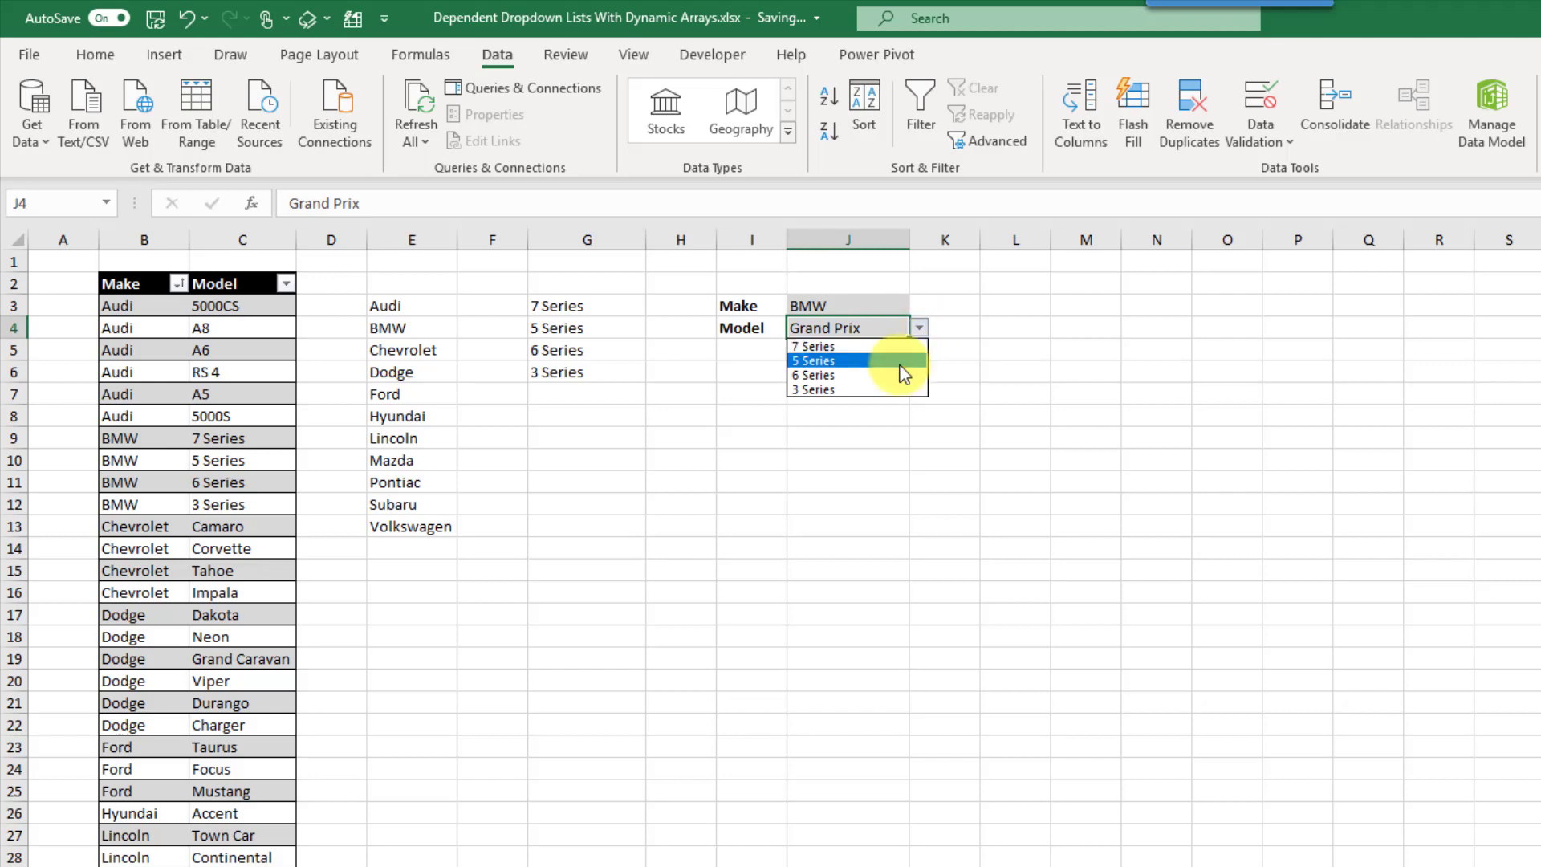
click(898, 364)
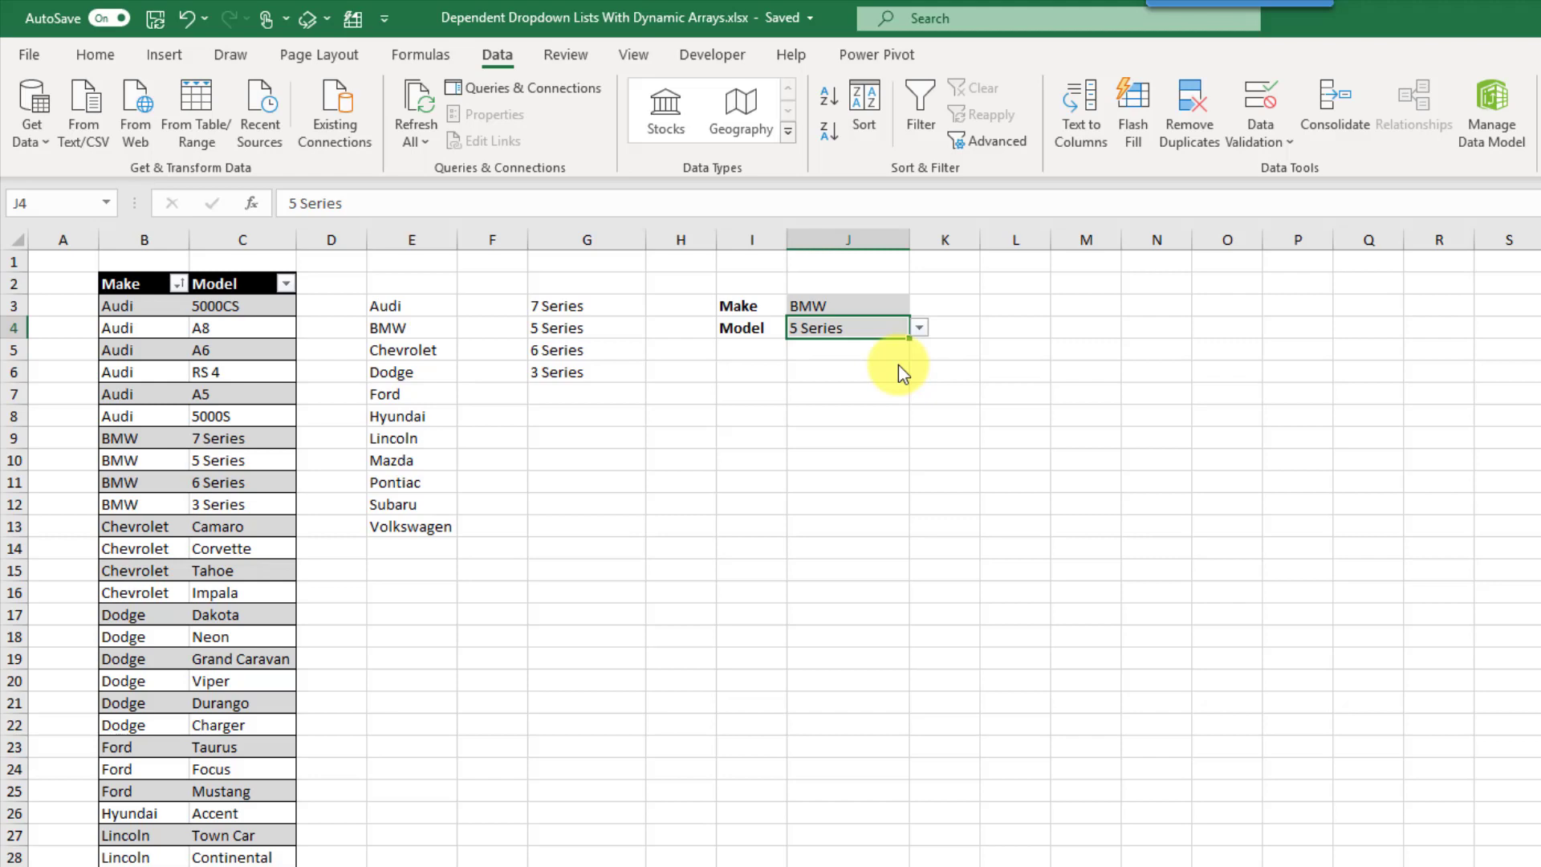
Review the UNIQUE formula in E3, the FILTER formula in G3 and the make cell J3 that it refers to
click(427, 305)
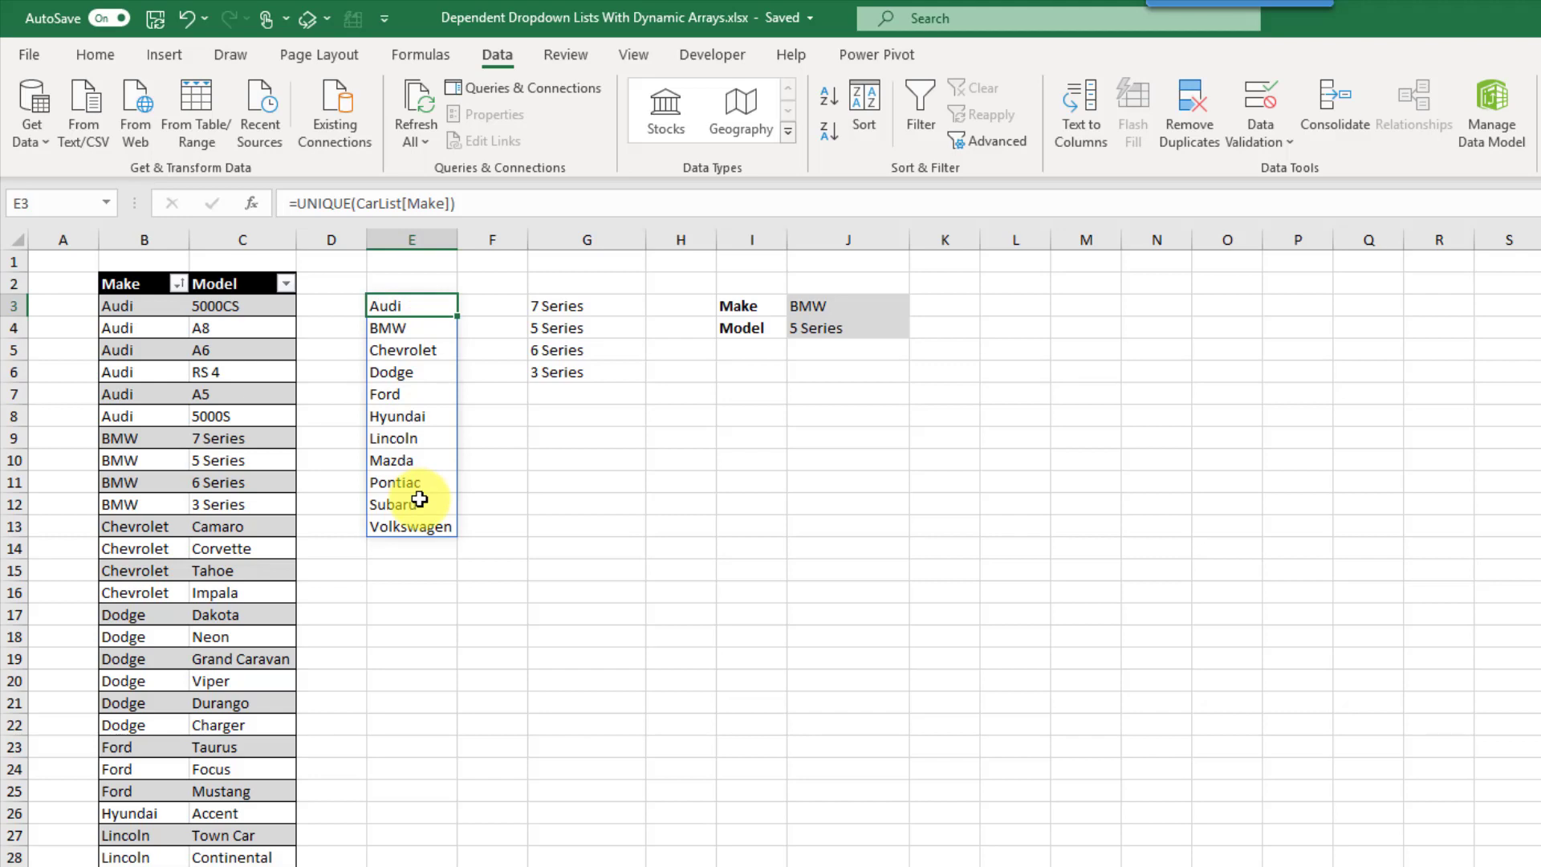
click(597, 306)
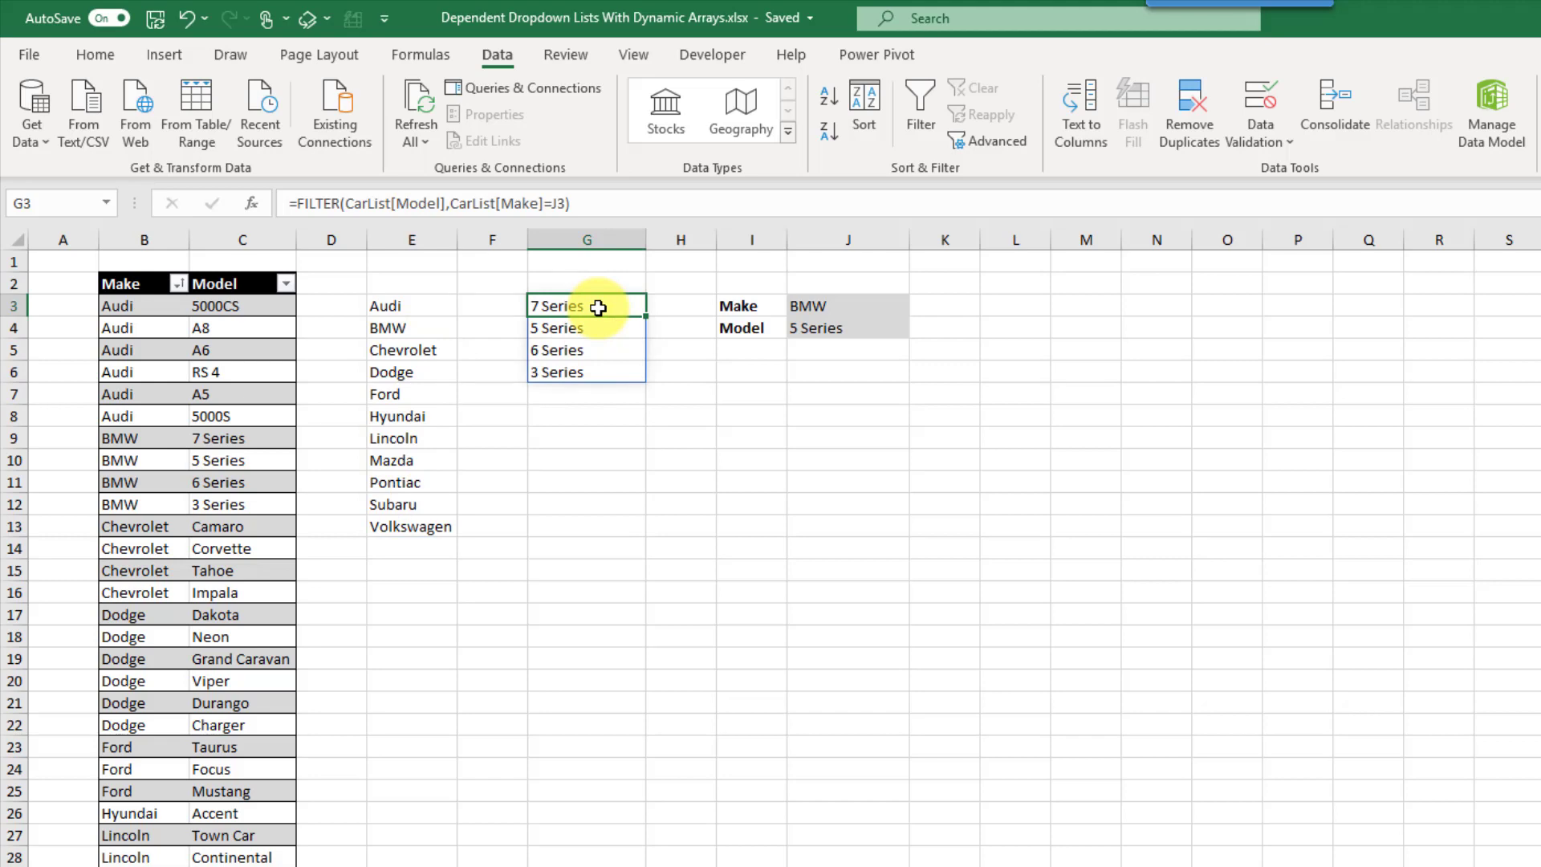
click(859, 306)
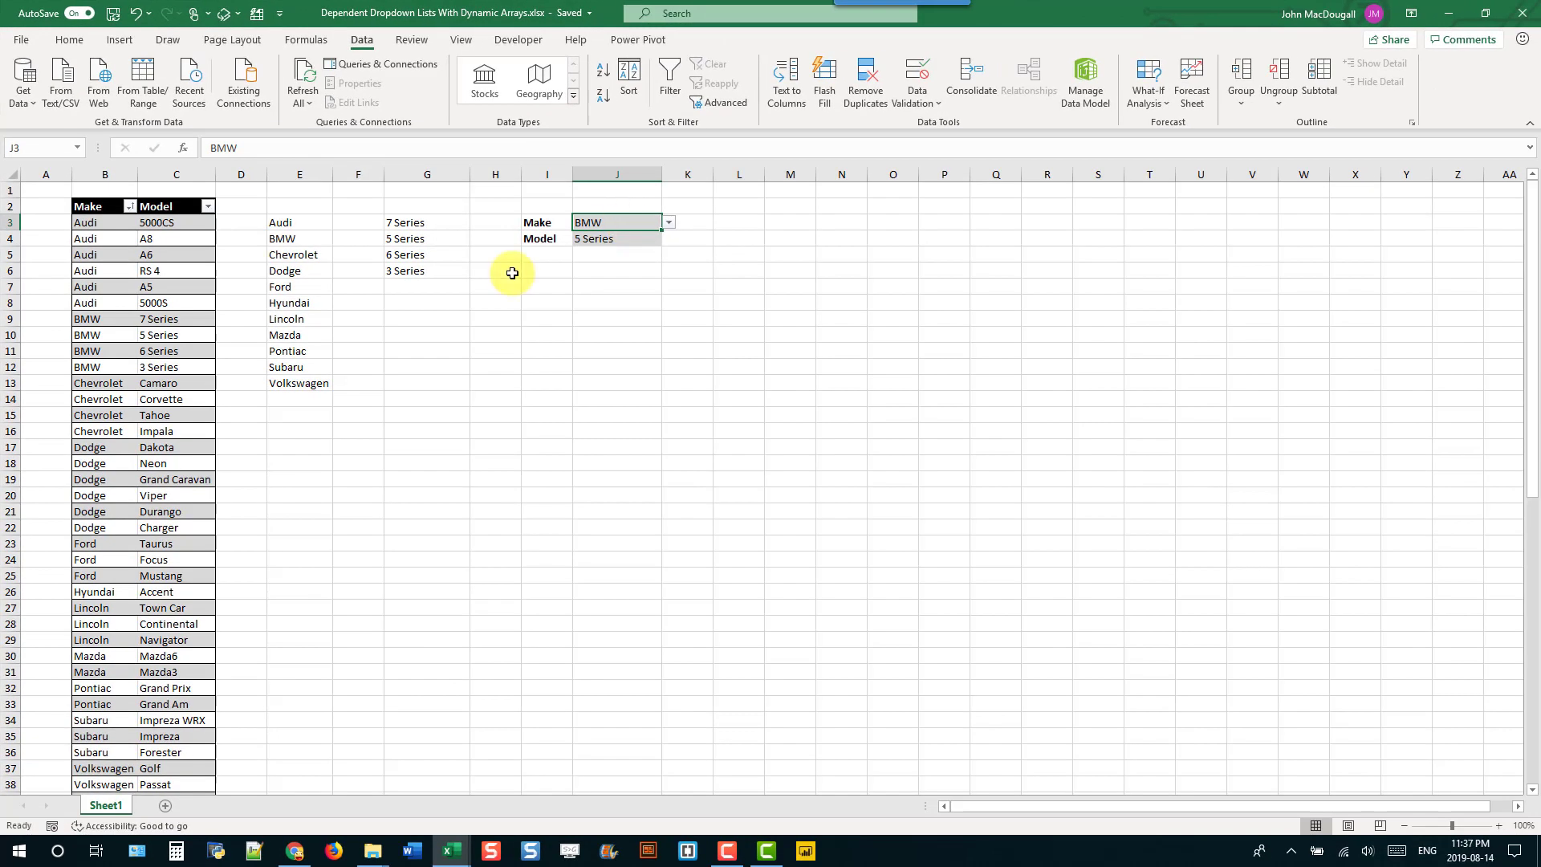
Move the Volvo rows B59:C72 up to row 43, directly beneath the CarList table, so the table takes them in
scroll(133, 300, down, 7)
scroll(130, 302, down, 6)
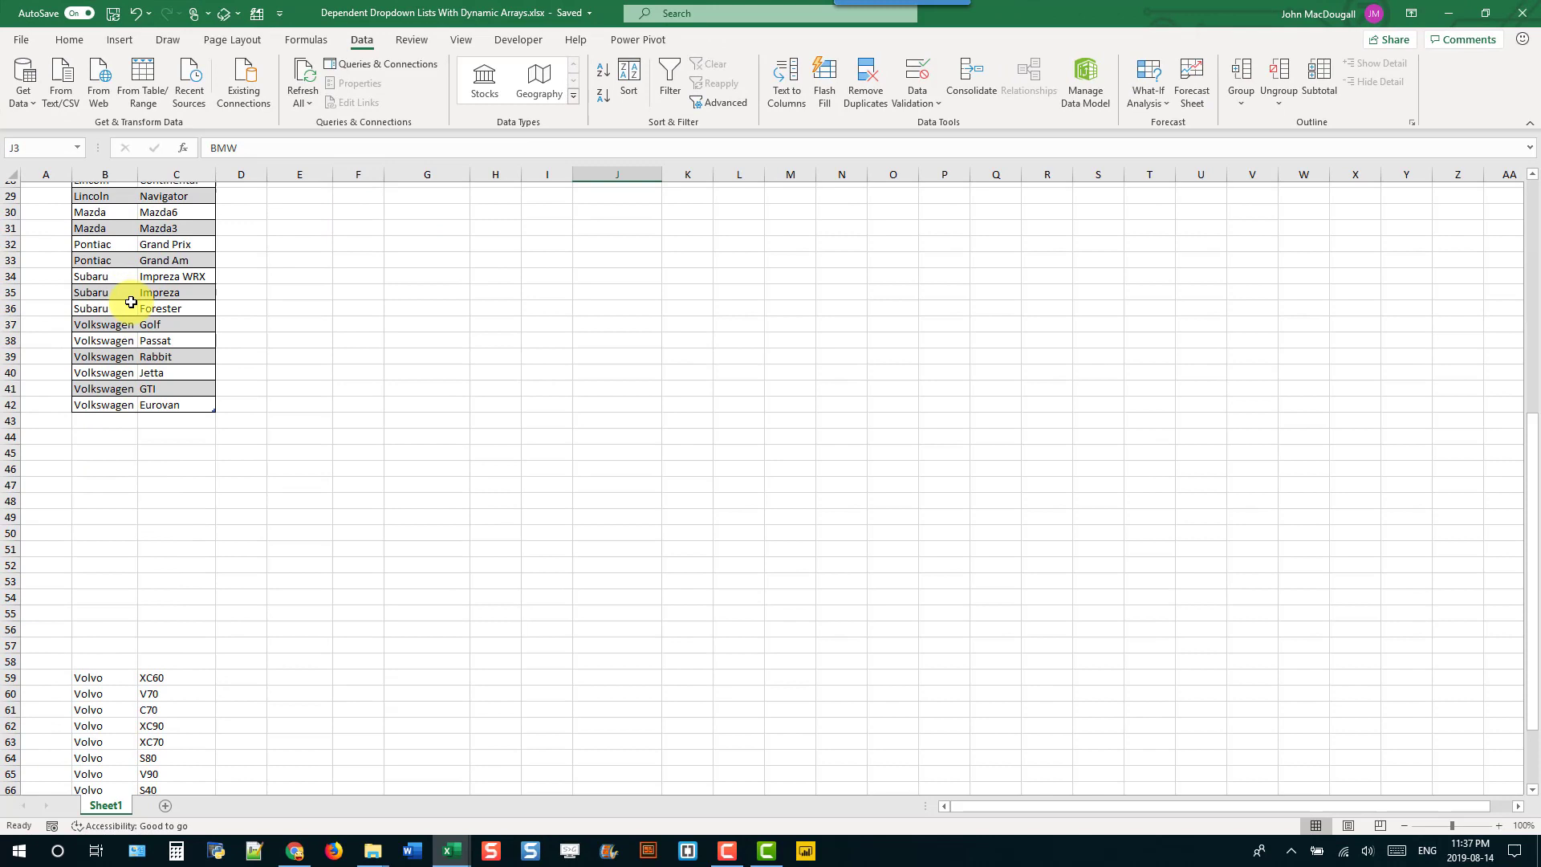
drag(100, 490, 189, 705)
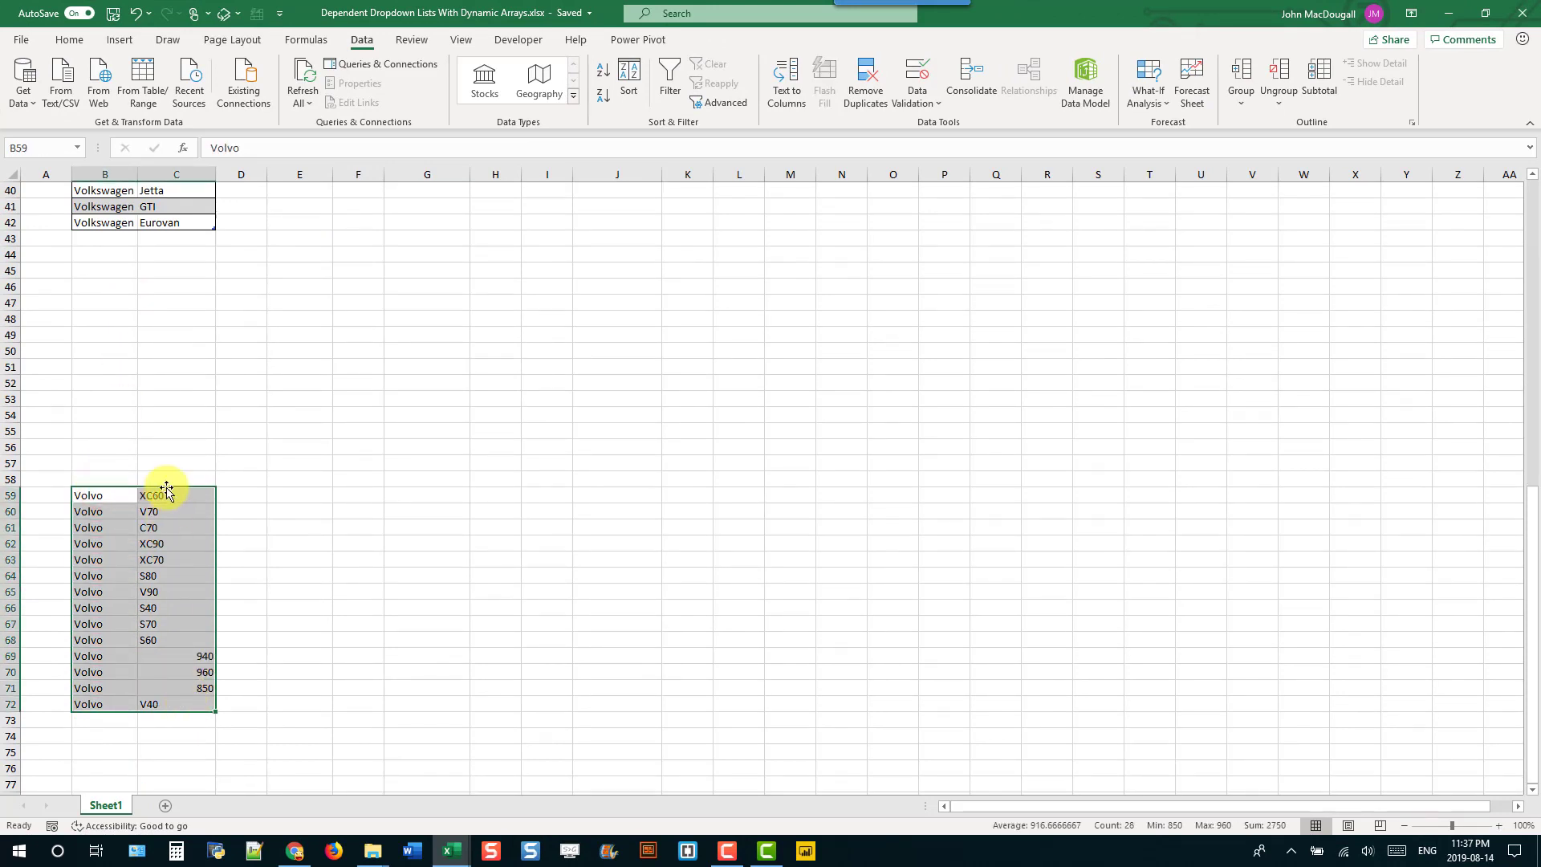
drag(166, 491, 165, 234)
click(166, 285)
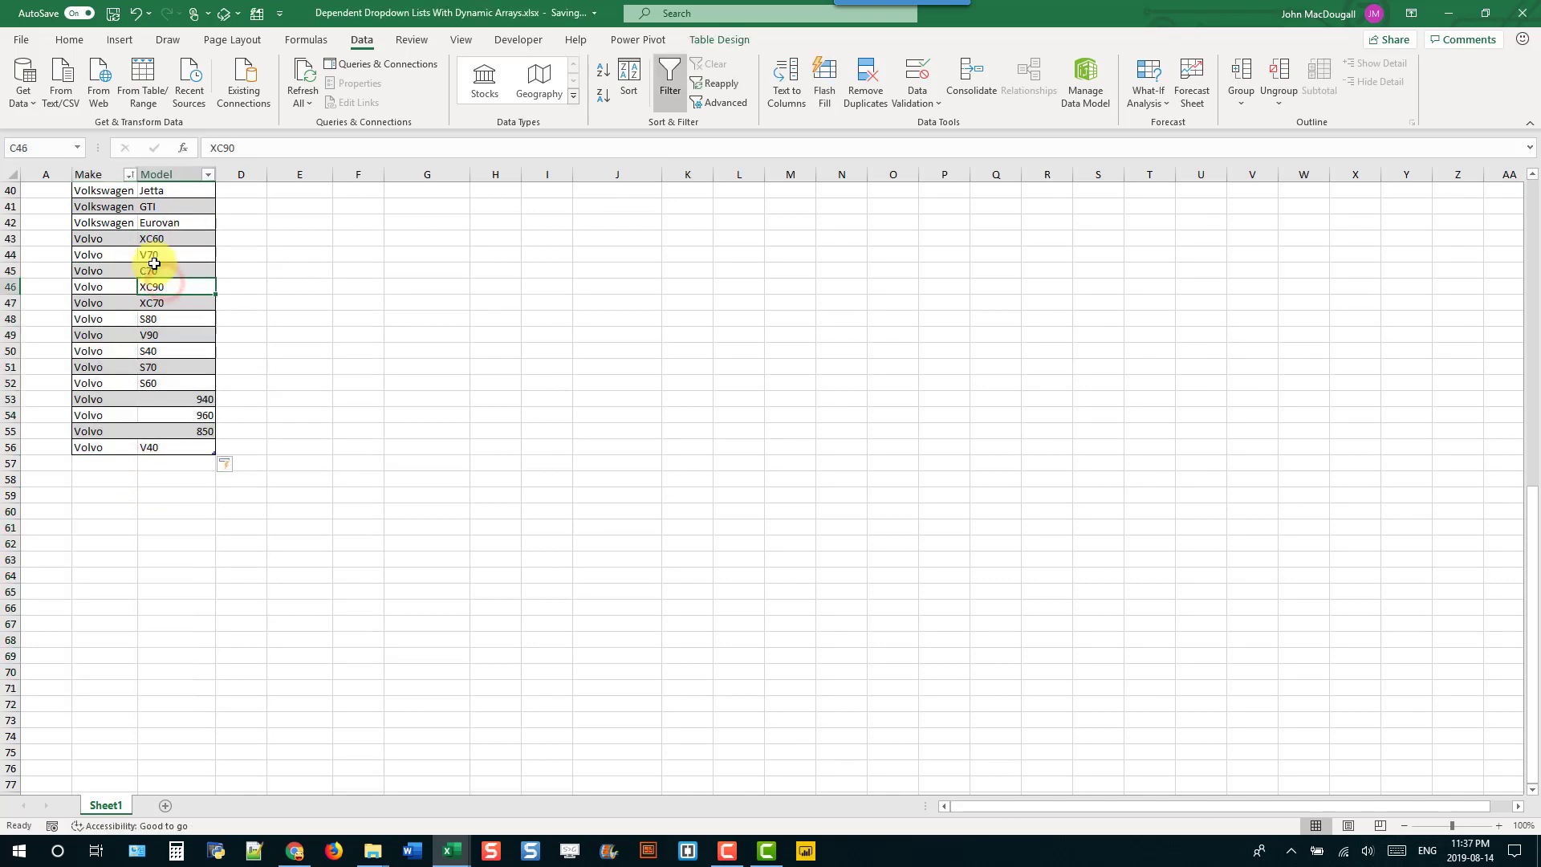
Check the end of the UNIQUE make list in column E and choose Volvo as the make in J3
scroll(155, 263, up, 13)
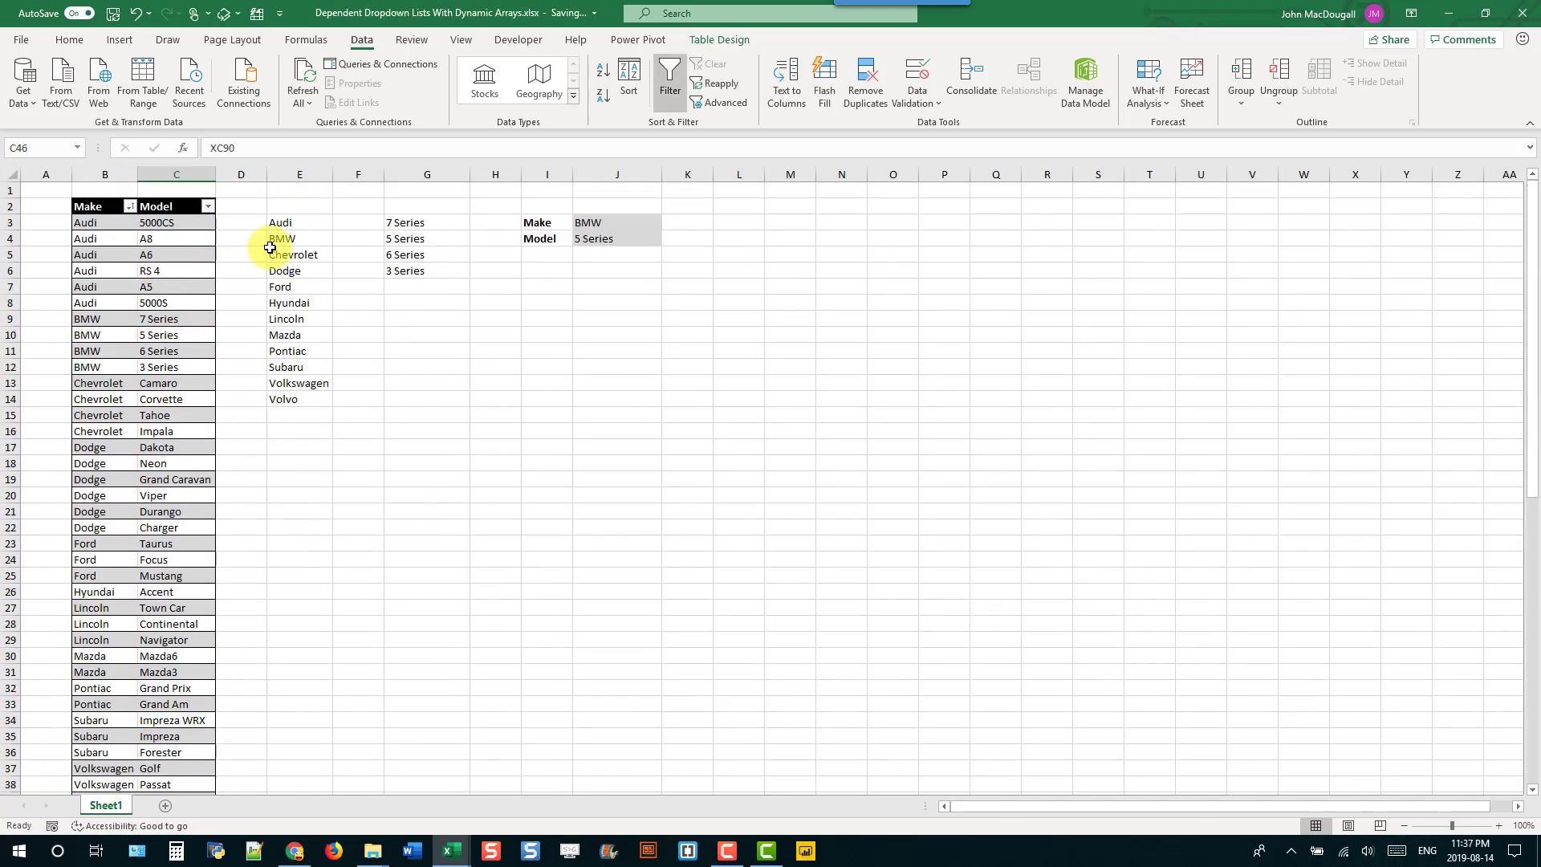
click(296, 407)
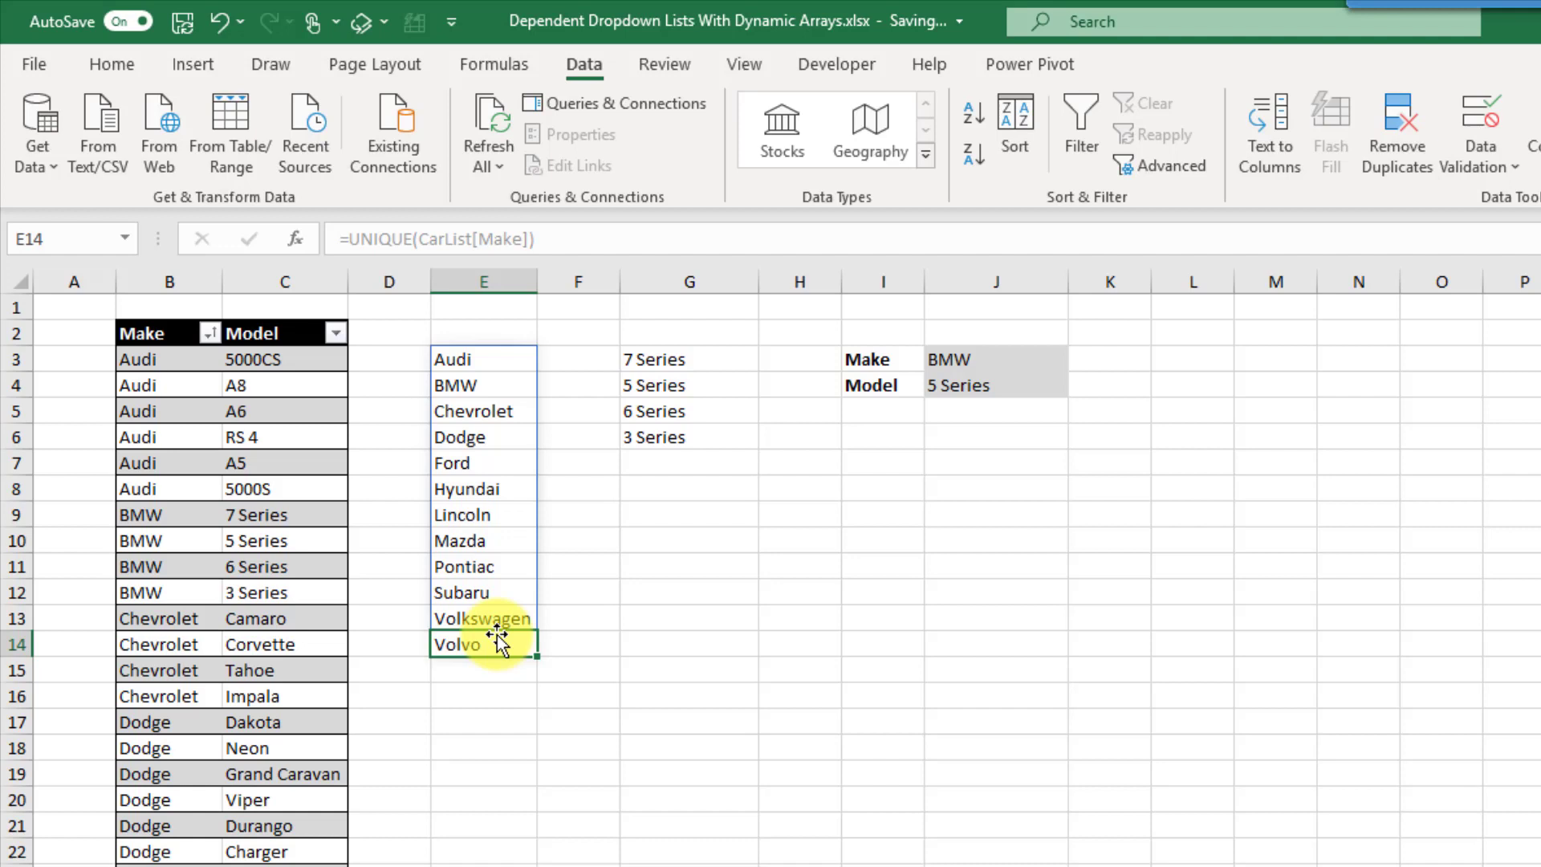
click(999, 357)
click(1078, 357)
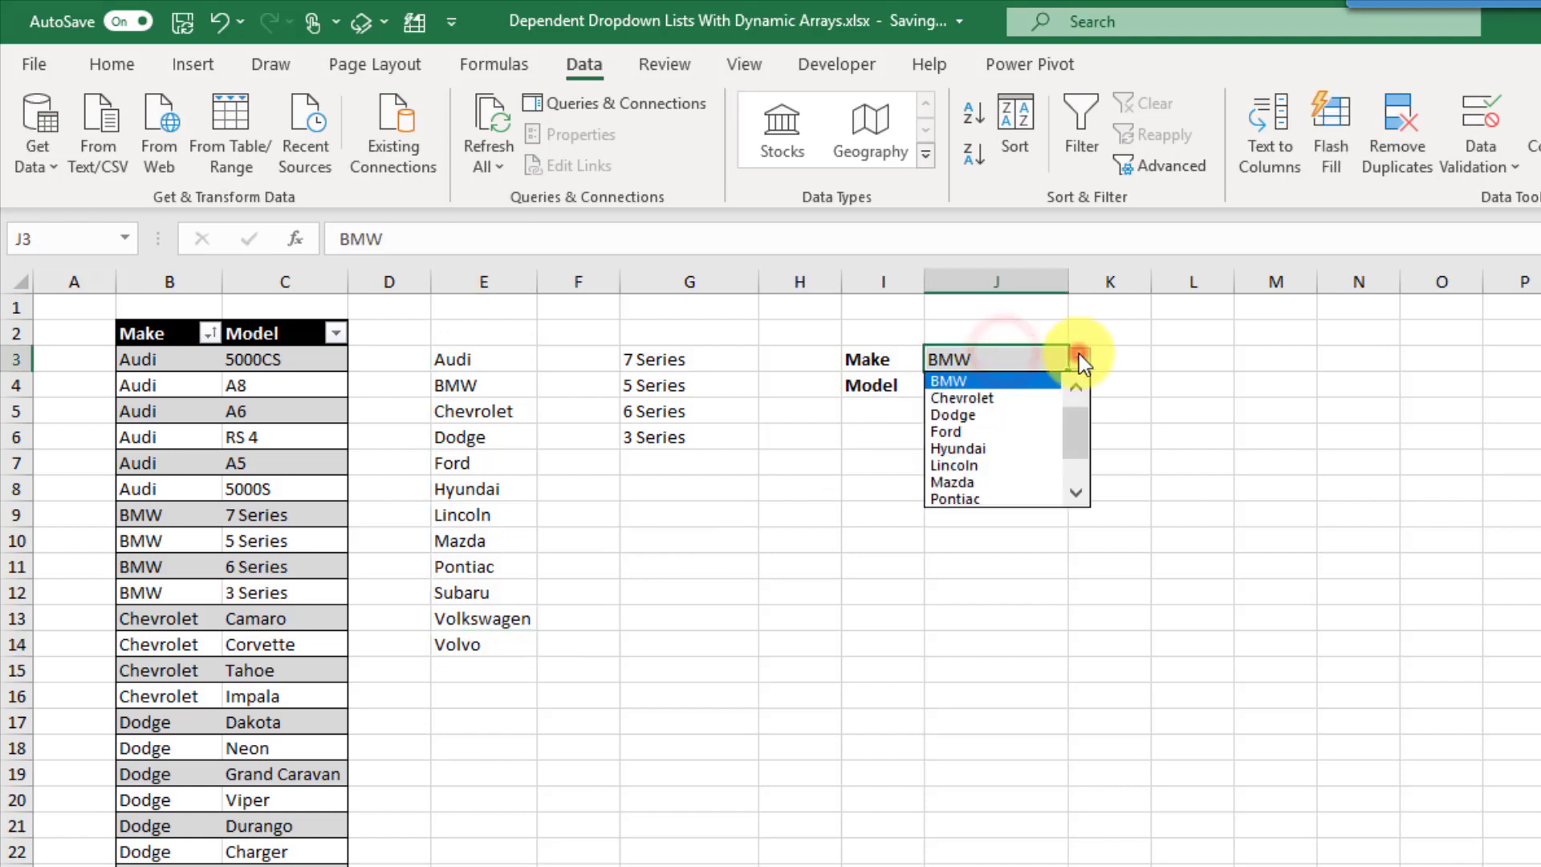
drag(1079, 434, 1077, 483)
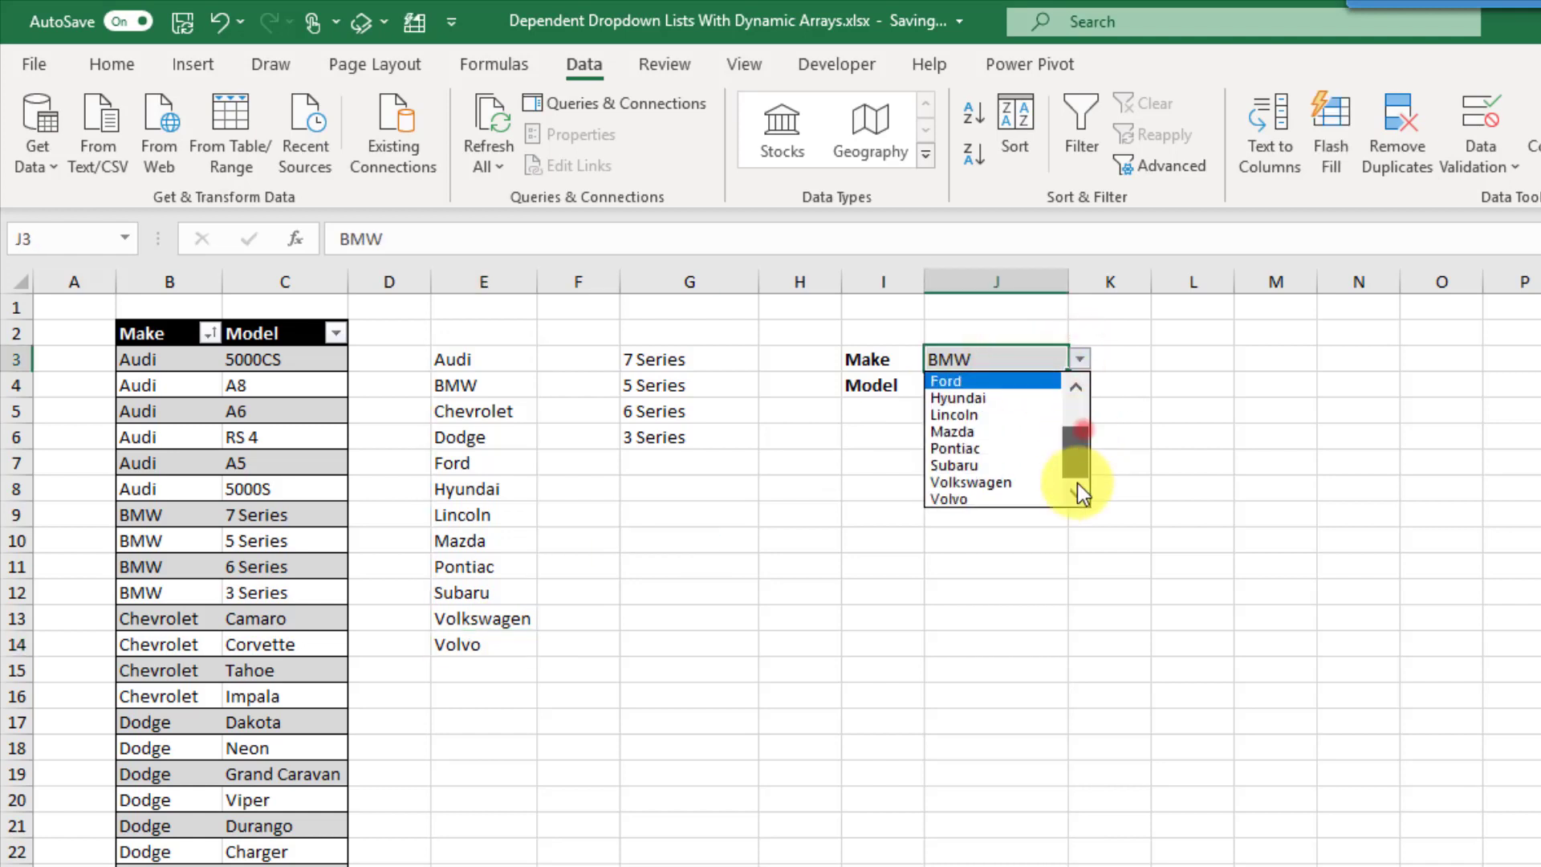
click(1008, 494)
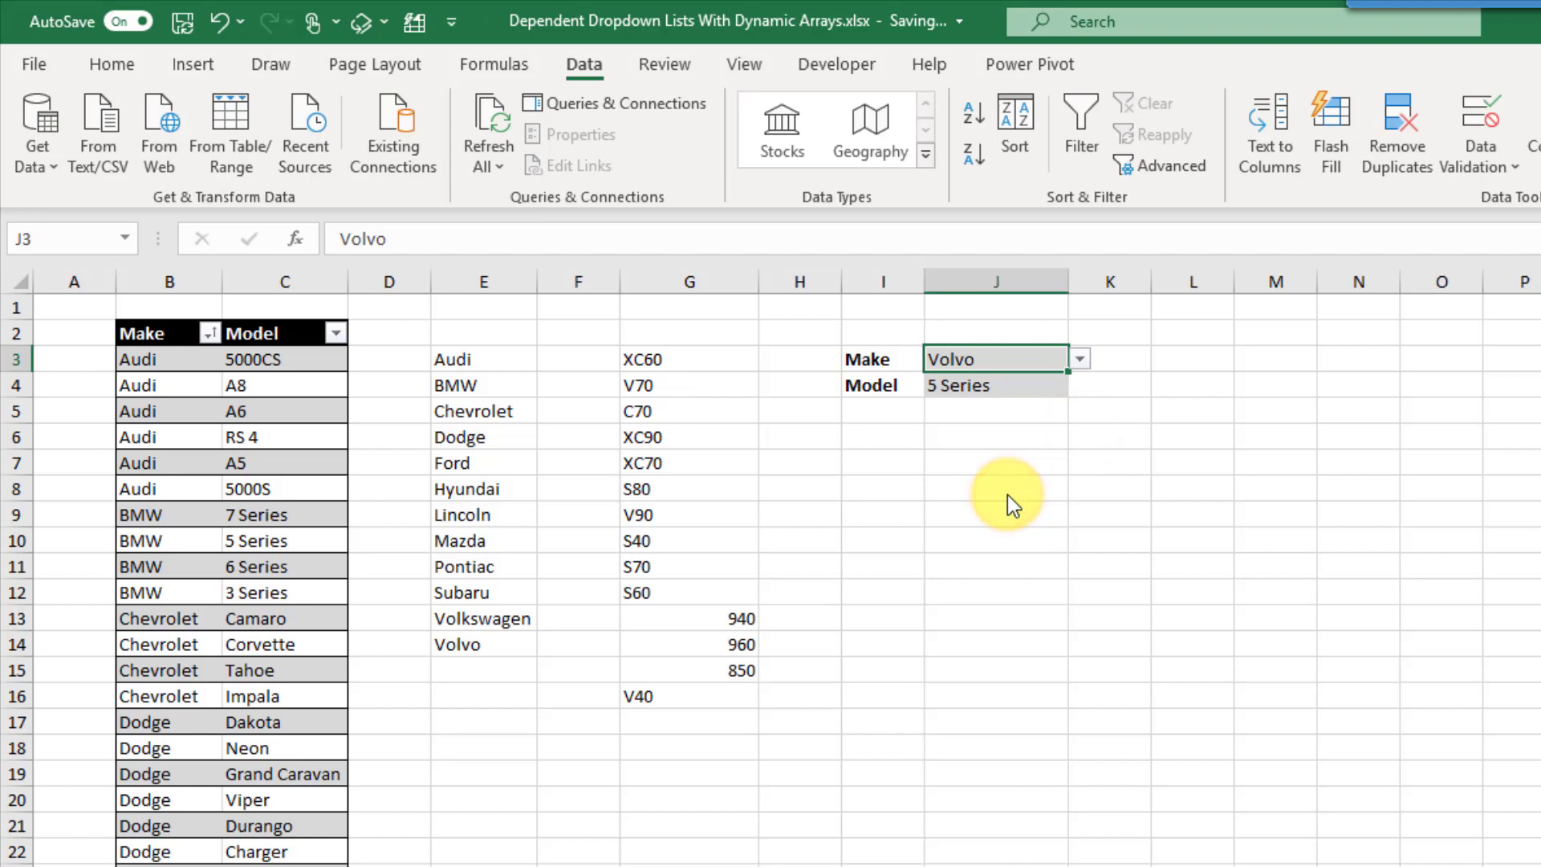
Check the models spilled from the FILTER formula in G3 and choose XC70 as the model in J4
click(705, 359)
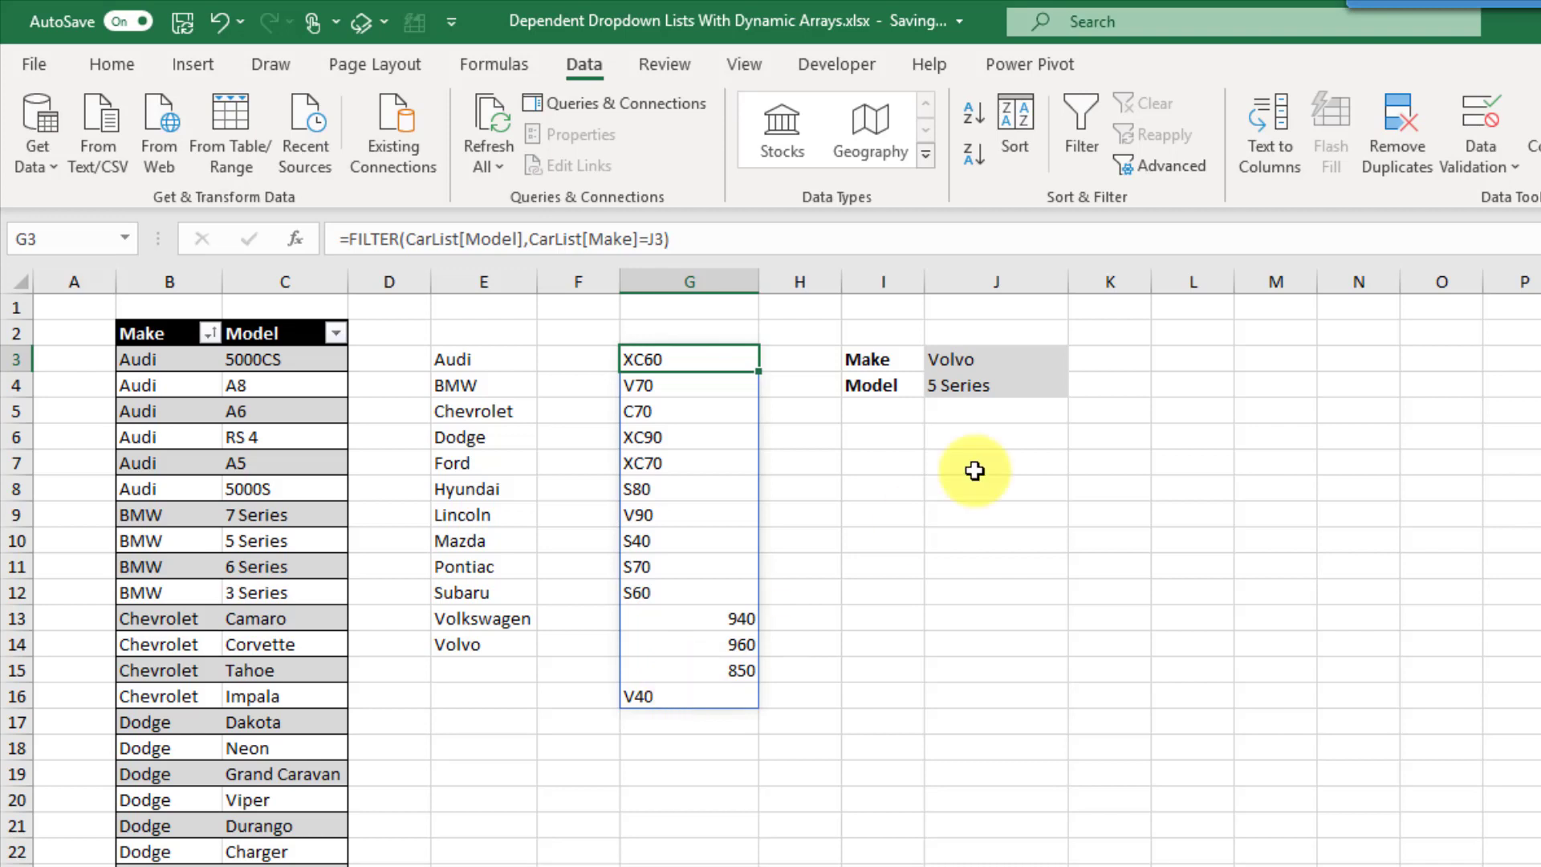
click(1032, 388)
click(1075, 387)
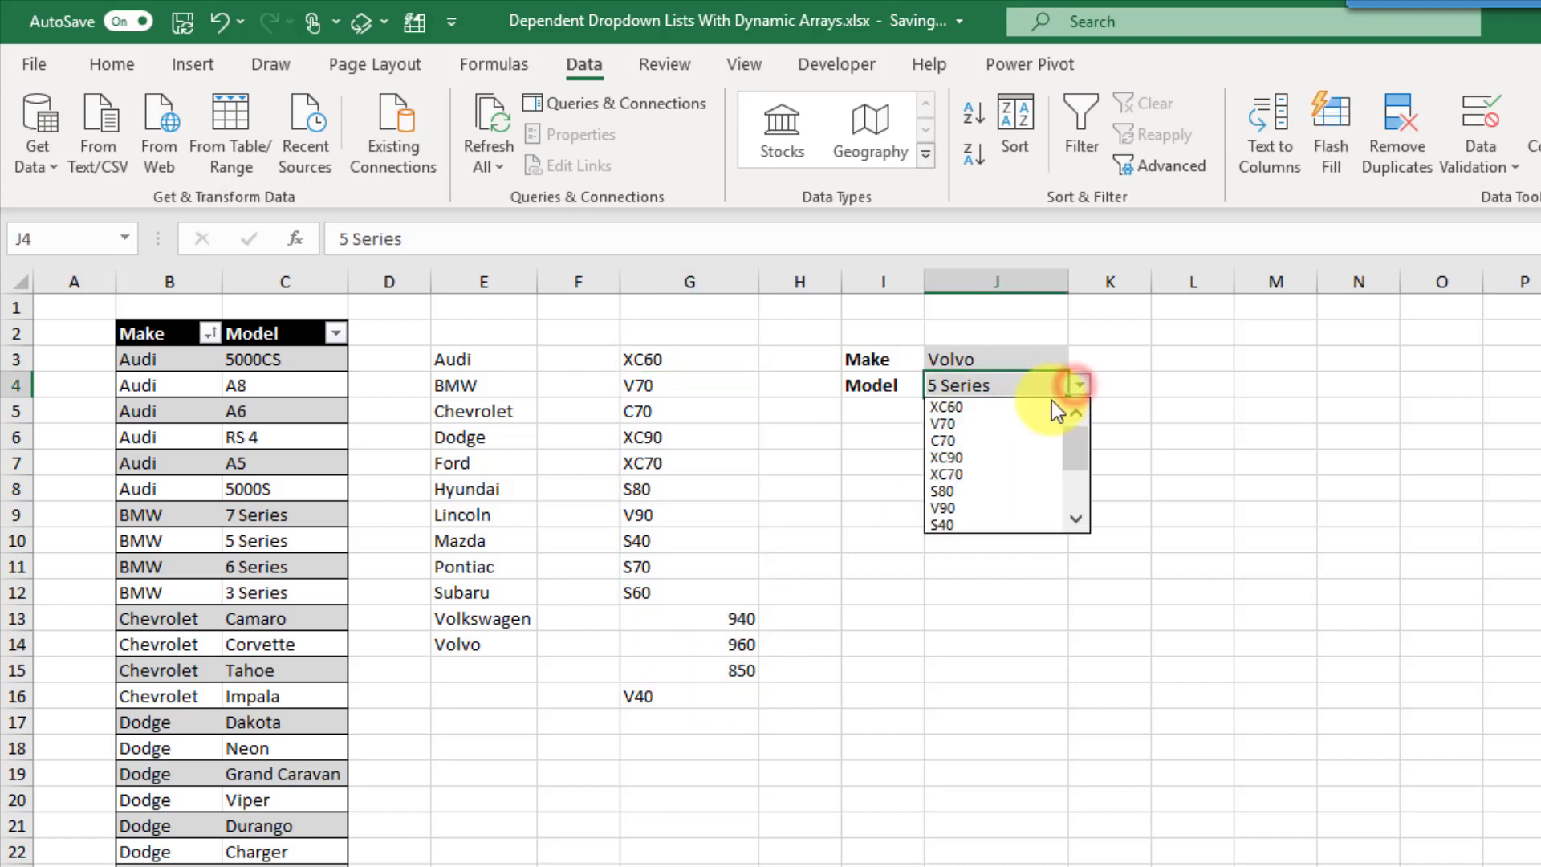
key(Escape)
click(1013, 473)
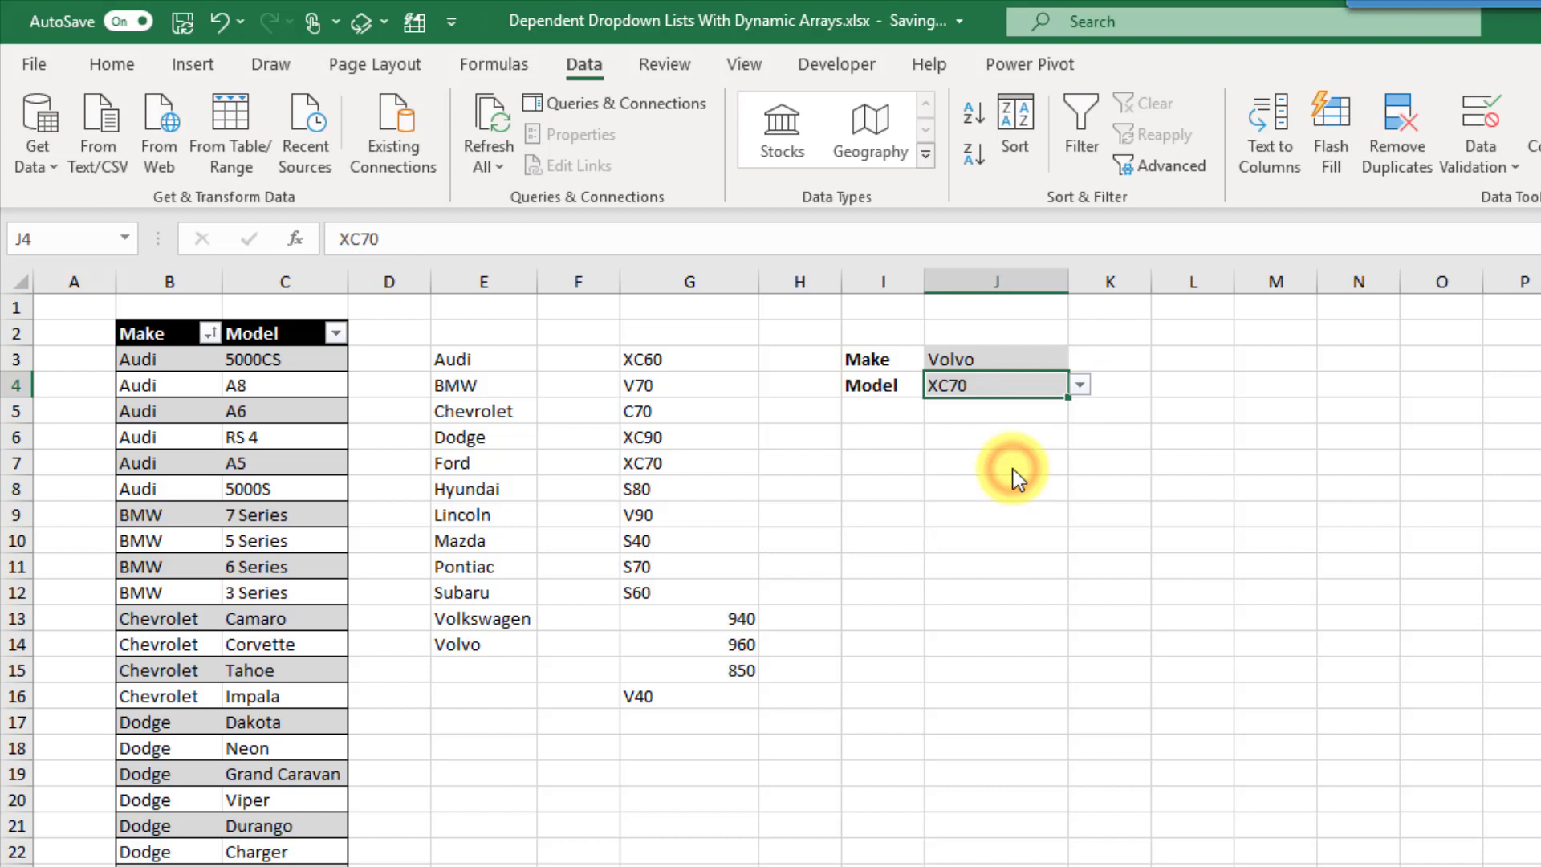